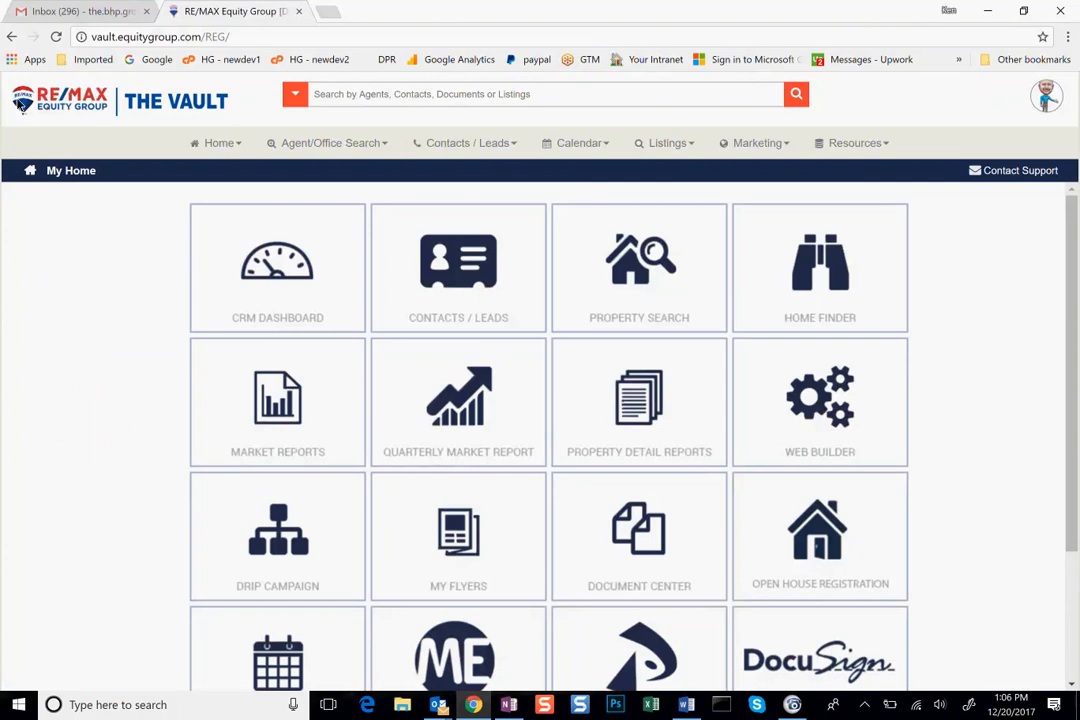
Return to the My Home page, discarding any unsaved changes.
{"action": "left_click", "coordinate": [11, 37]}
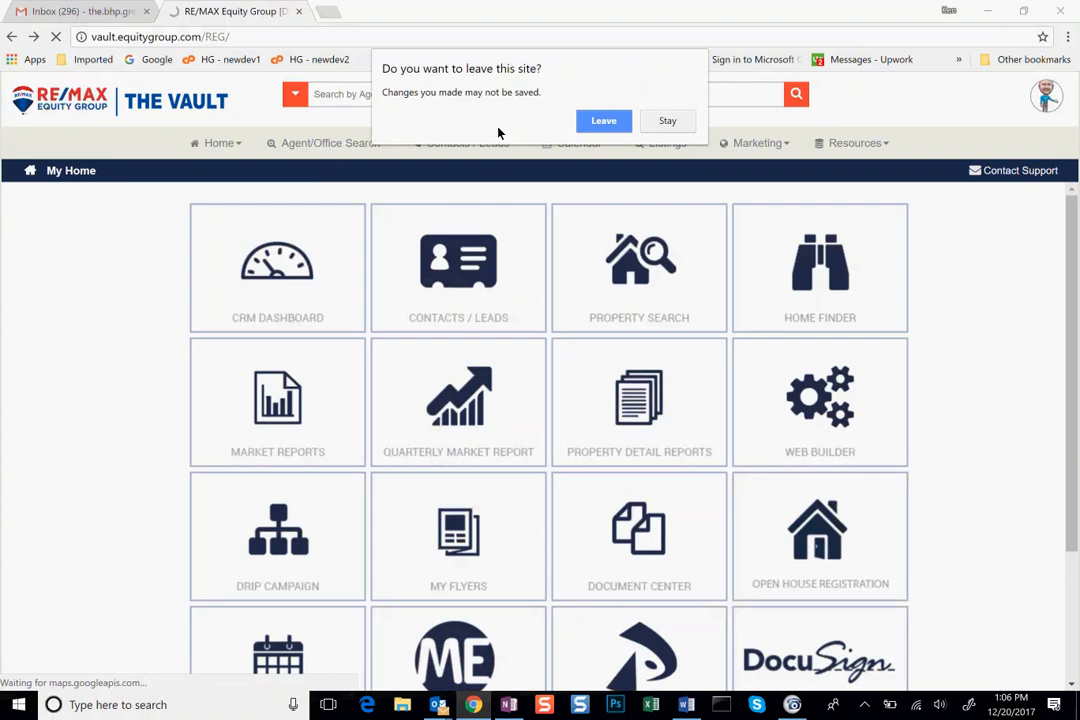
{"action": "left_click", "coordinate": [592, 121]}
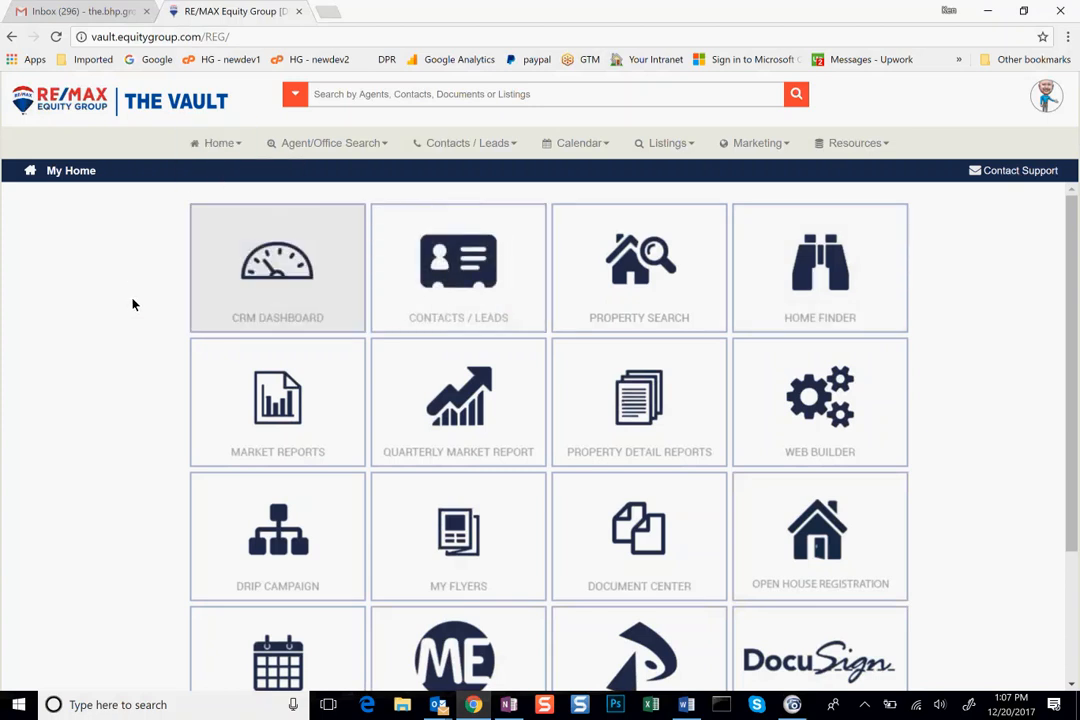
Search the site's agents, contacts, documents and listings by a person's first name.
{"action": "left_click", "coordinate": [344, 97]}
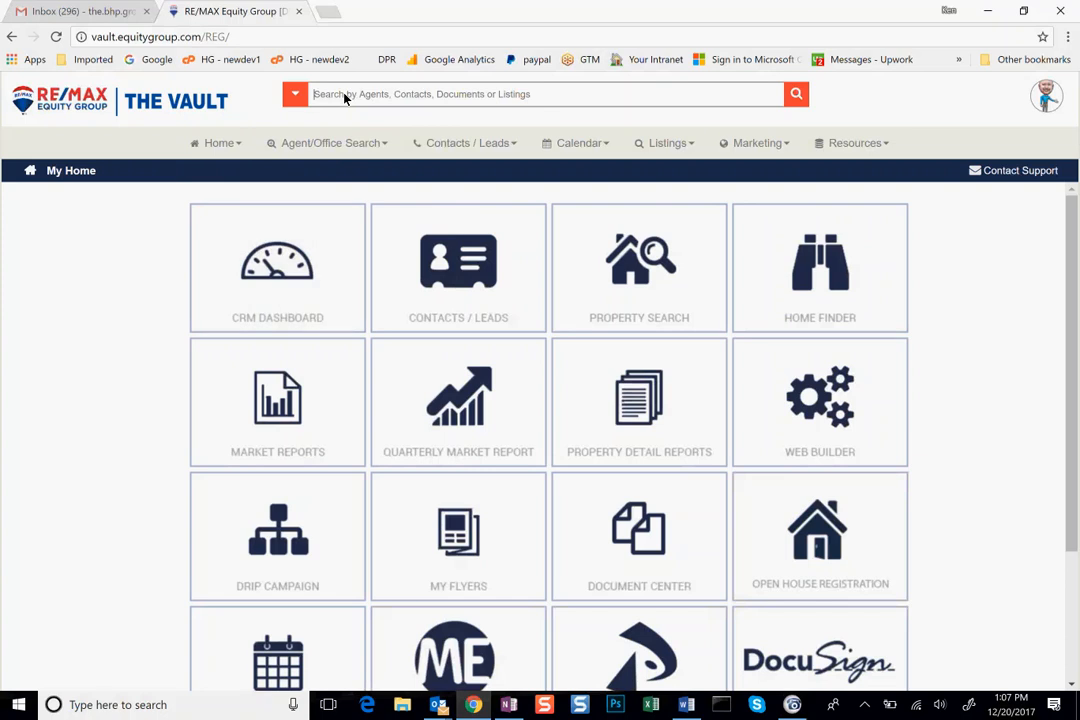
{"action": "type", "text": "lisa"}
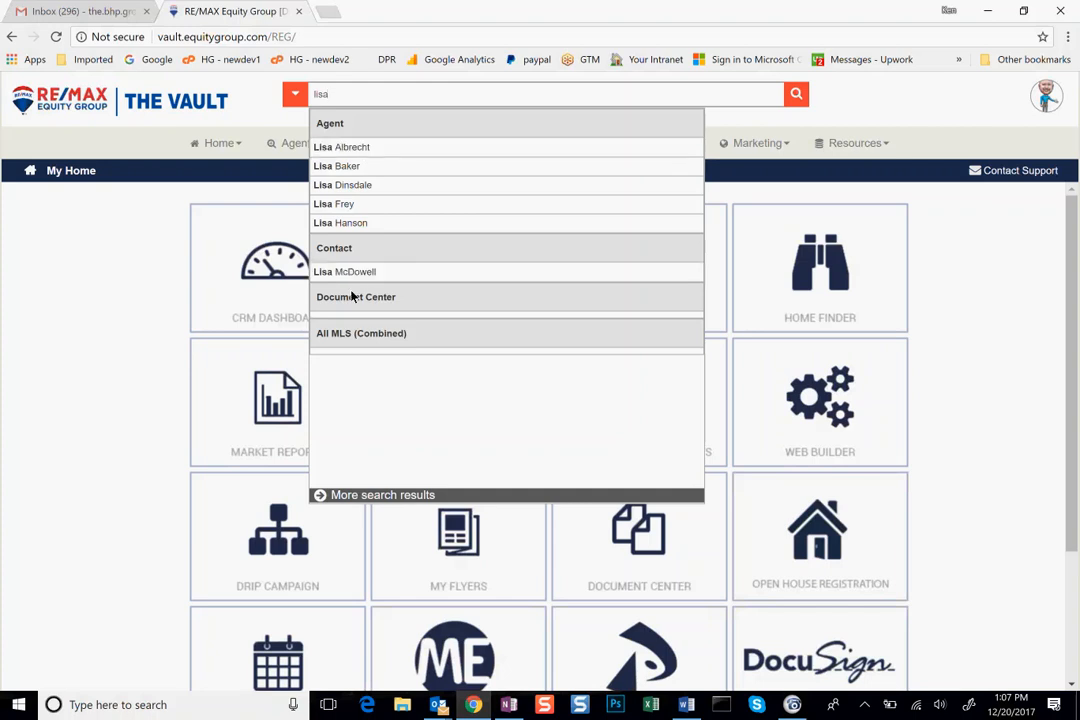
Replace the search term with "broker" to look up matching documents.
{"action": "key", "text": "BackSpace"}
{"action": "key", "text": "BackSpace"}
{"action": "key", "text": "BackSpace"}
{"action": "key", "text": "BackSpace"}
{"action": "type", "text": "broker"}
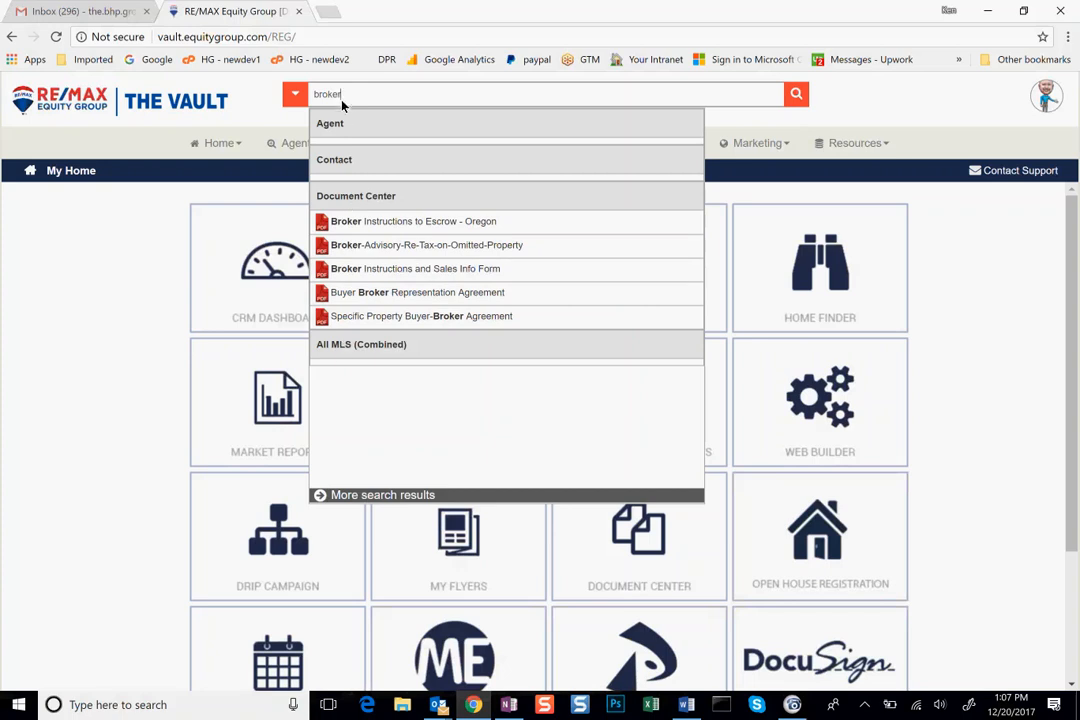
Search MLS listings by the partial listing number 172, and empty the search field when done.
{"action": "left_click_drag", "start_coordinate": [326, 96], "coordinate": [316, 145]}
{"action": "type", "text": "172"}
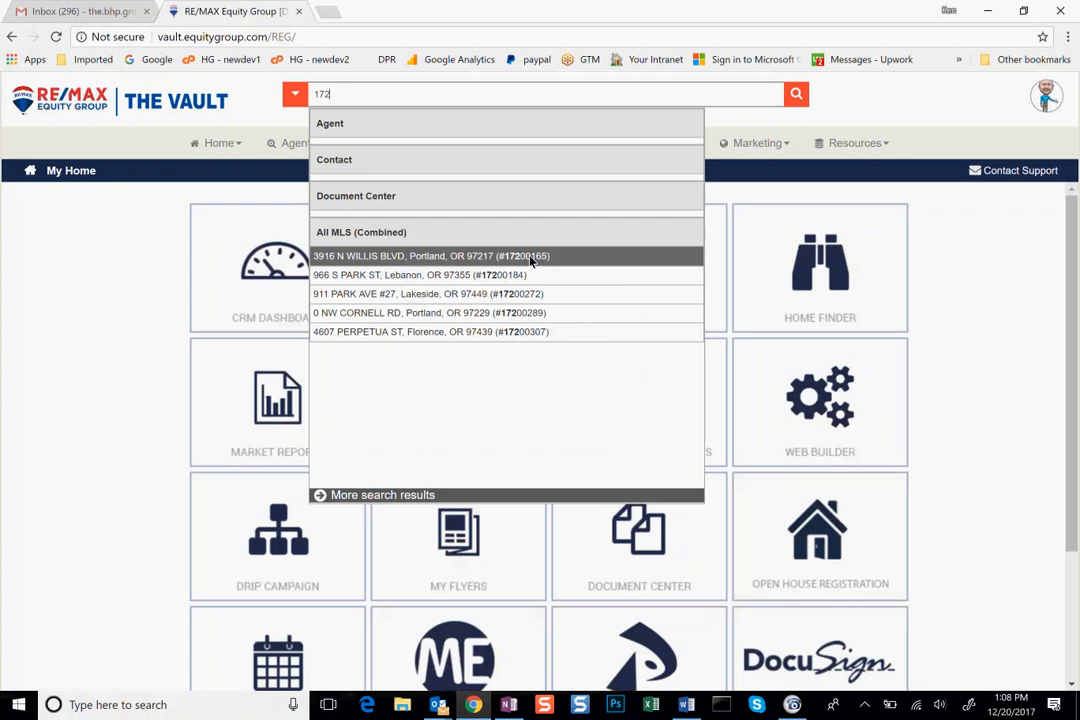
{"action": "left_click_drag", "start_coordinate": [347, 99], "coordinate": [307, 97]}
{"action": "left_click", "coordinate": [342, 95]}
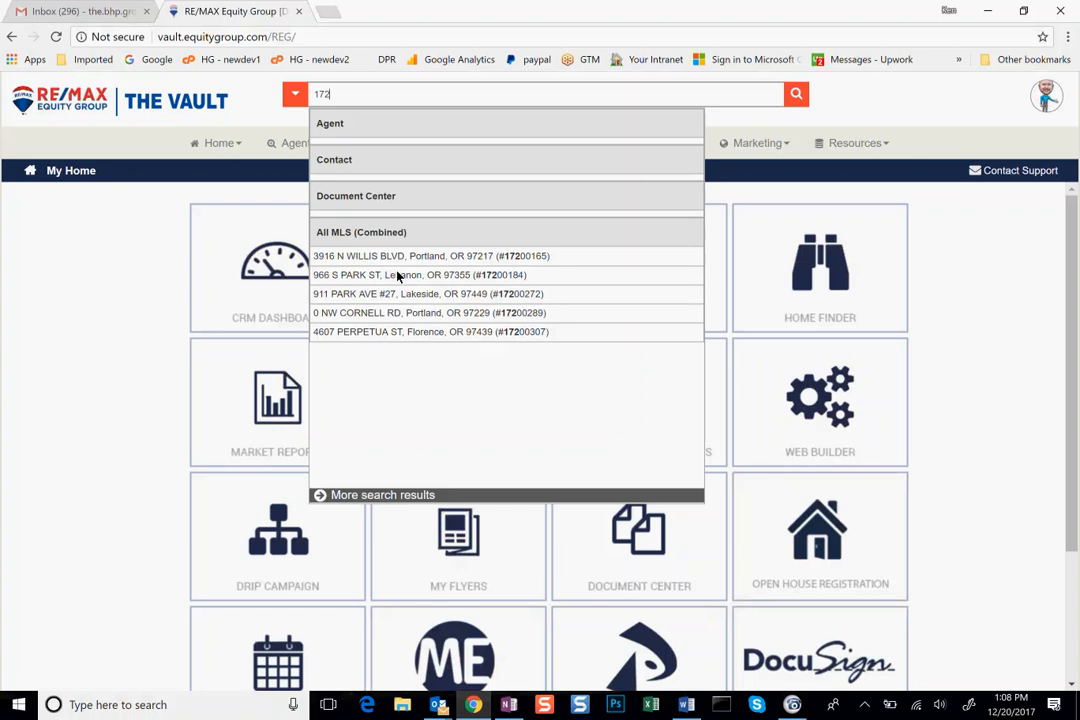
{"action": "left_click_drag", "start_coordinate": [349, 97], "coordinate": [307, 100]}
{"action": "key", "text": "BackSpace"}
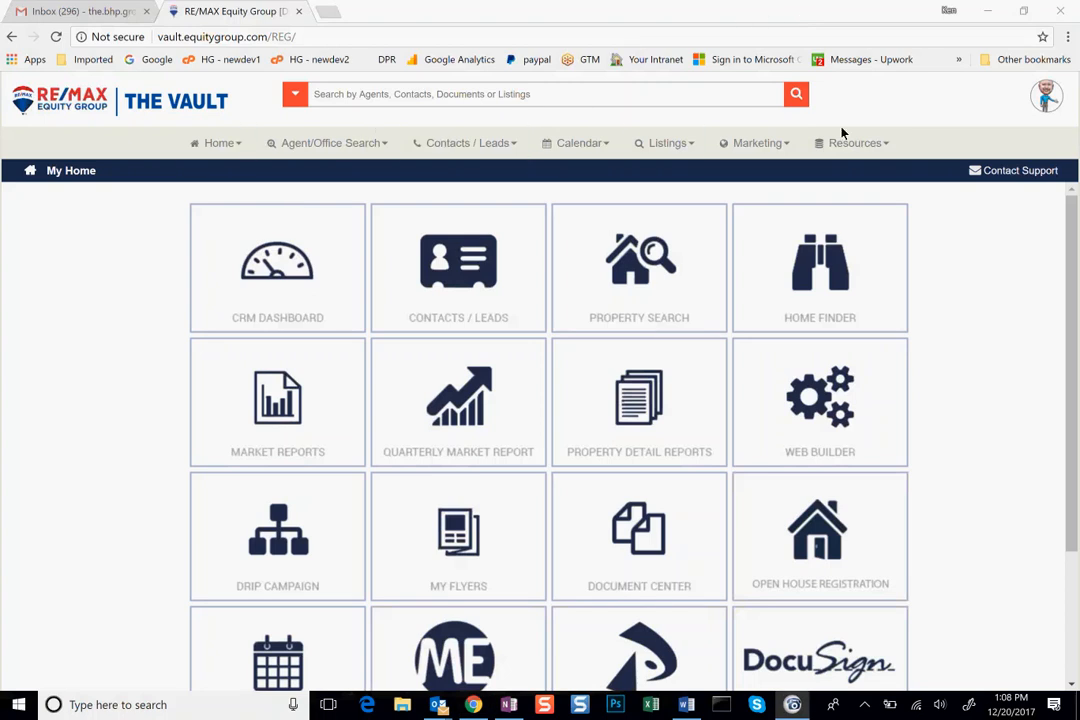
Open the agent's own profile and review its contact fields down to the mobile phone and picture.
{"action": "left_click", "coordinate": [1045, 93]}
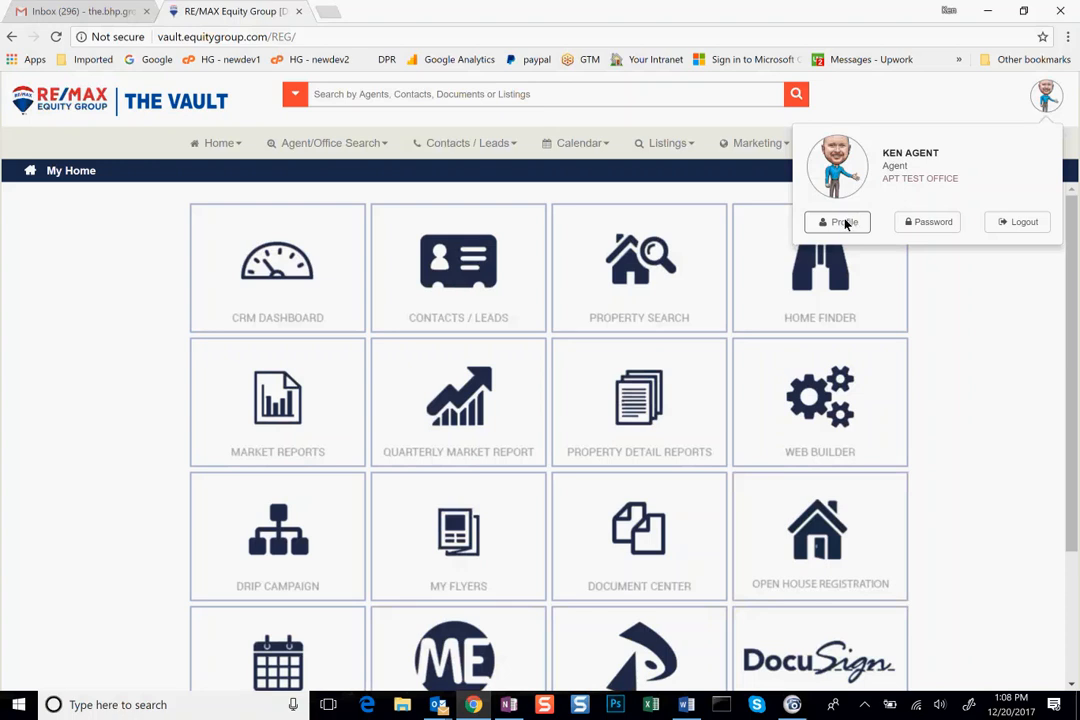
{"action": "left_click", "coordinate": [908, 340]}
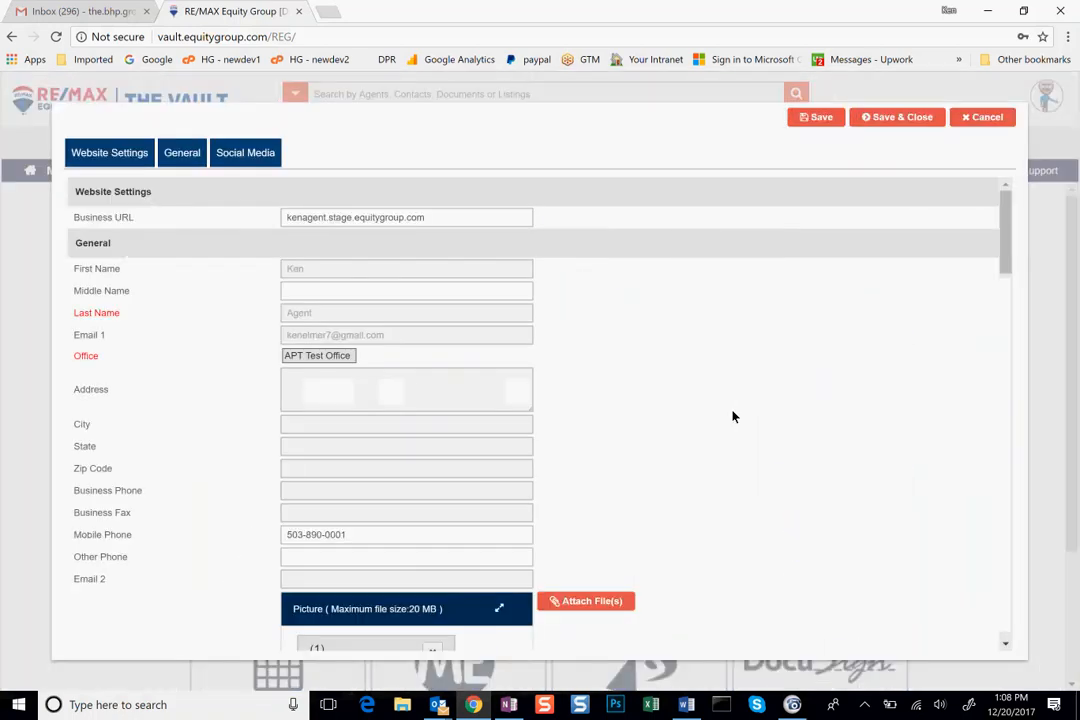
{"action": "scroll", "coordinate": [732, 417], "scroll_direction": "down", "scroll_amount": 4}
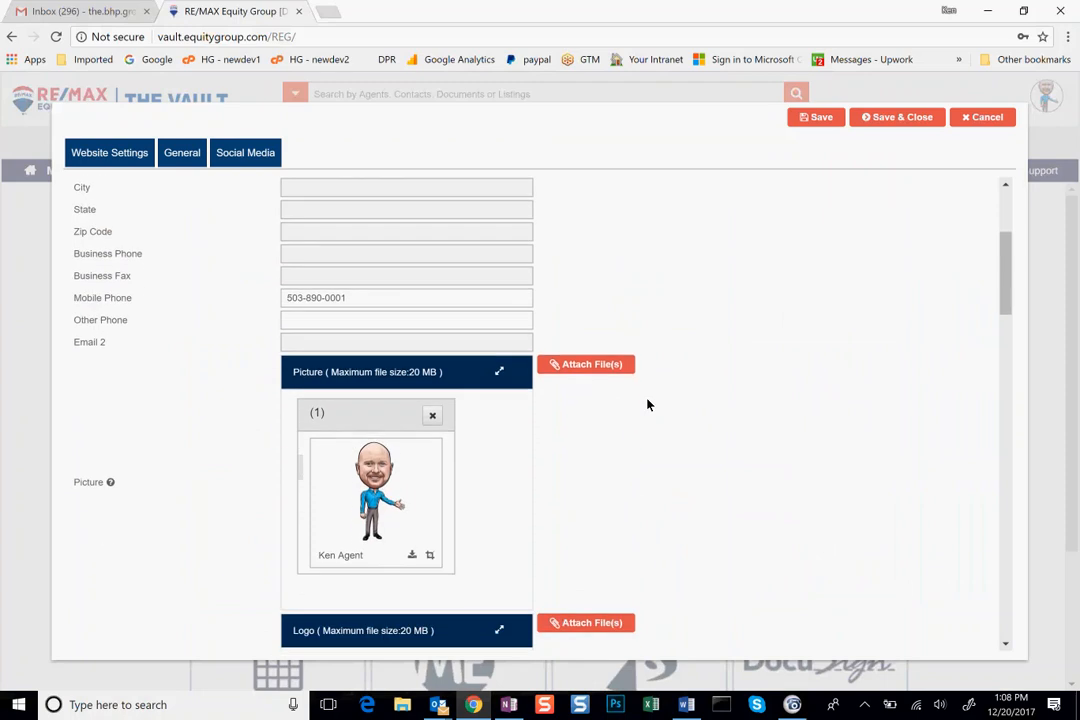
{"action": "left_click_drag", "start_coordinate": [354, 298], "coordinate": [231, 299]}
{"action": "left_click", "coordinate": [386, 297]}
{"action": "scroll", "coordinate": [489, 480], "scroll_direction": "down", "scroll_amount": 3}
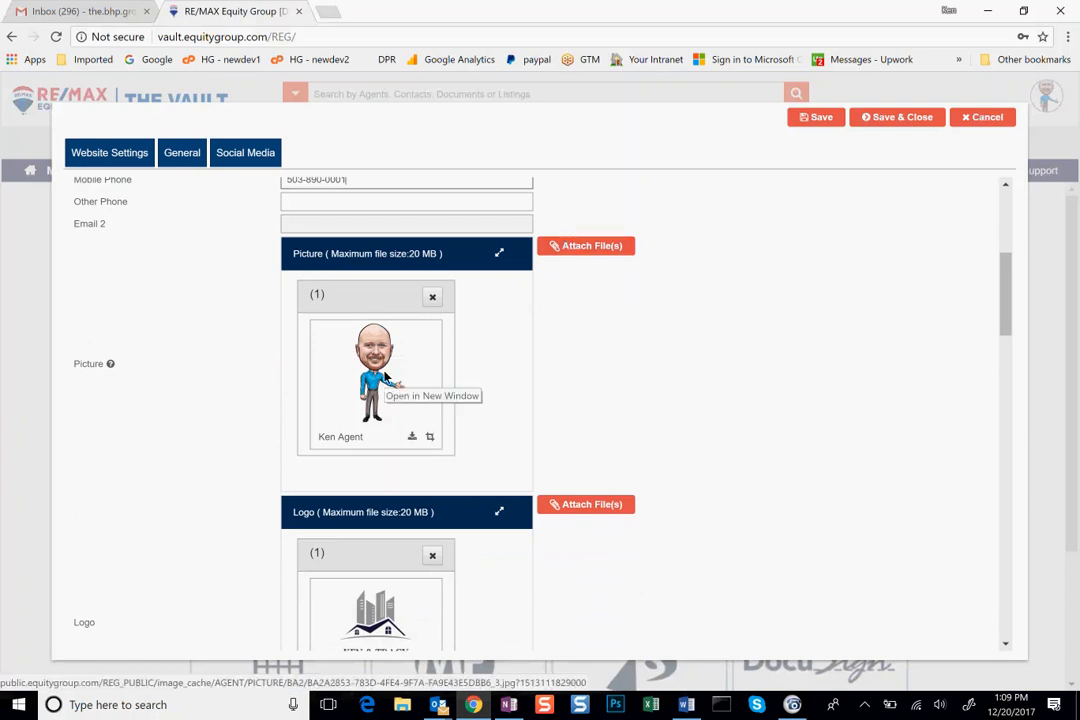
Review the profile's logo, professional title and Licensed in Oregon setting.
{"action": "scroll", "coordinate": [385, 375], "scroll_direction": "down", "scroll_amount": 3}
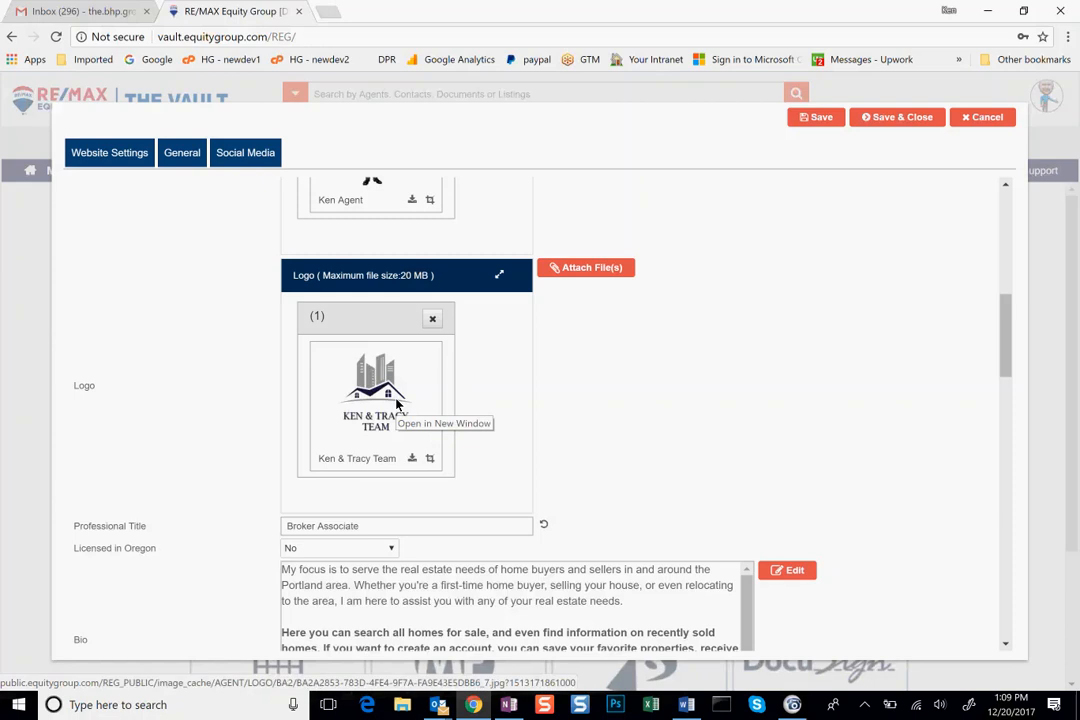
{"action": "scroll", "coordinate": [396, 403], "scroll_direction": "down", "scroll_amount": 2}
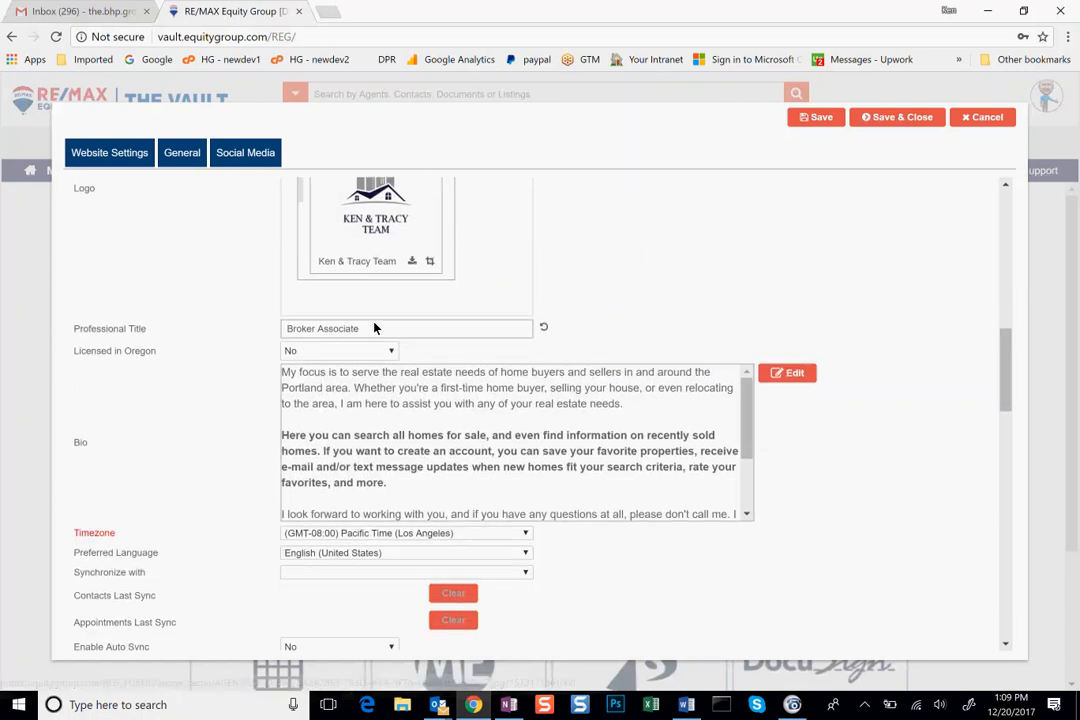
{"action": "left_click_drag", "start_coordinate": [370, 332], "coordinate": [272, 333]}
{"action": "left_click", "coordinate": [246, 332]}
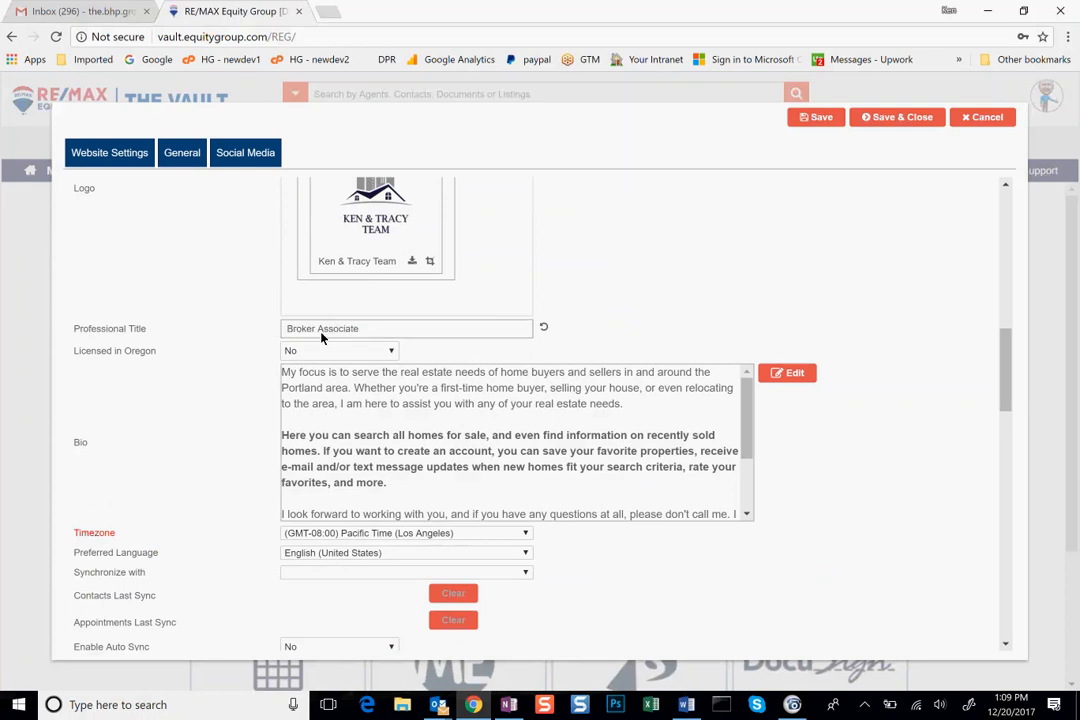
{"action": "scroll", "coordinate": [240, 375], "scroll_direction": "down", "scroll_amount": 2}
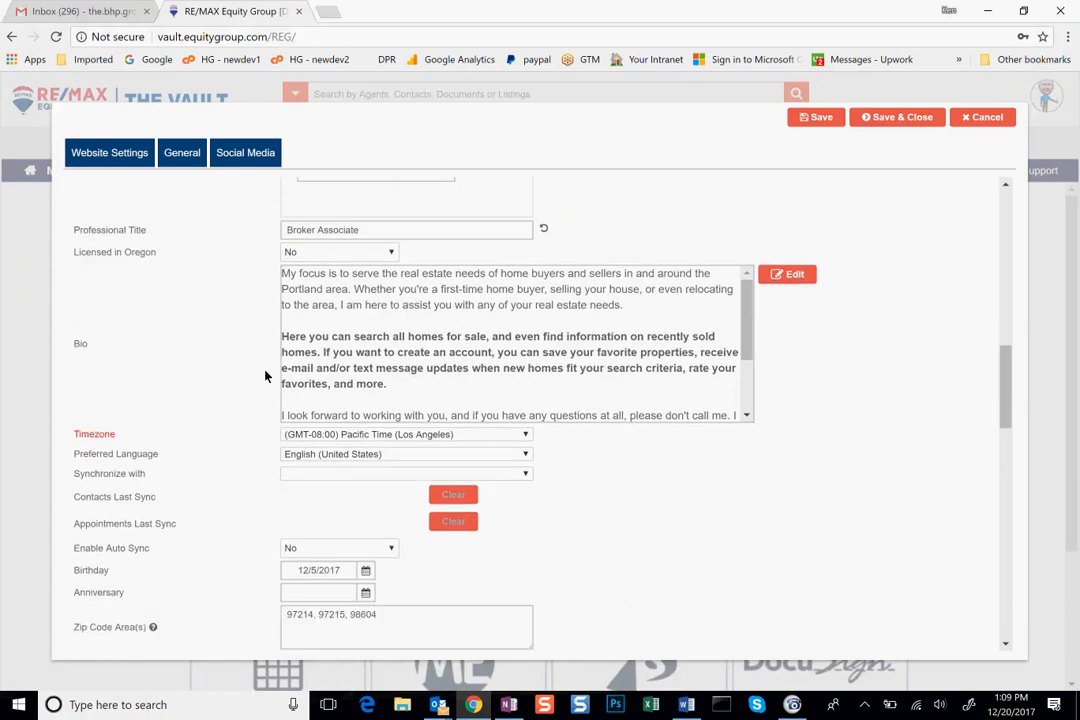
{"action": "left_click", "coordinate": [393, 252]}
{"action": "left_click", "coordinate": [394, 253]}
Open the Bio in its text editor, inspect its HTML source, and accept the text without edits.
{"action": "left_click", "coordinate": [788, 275]}
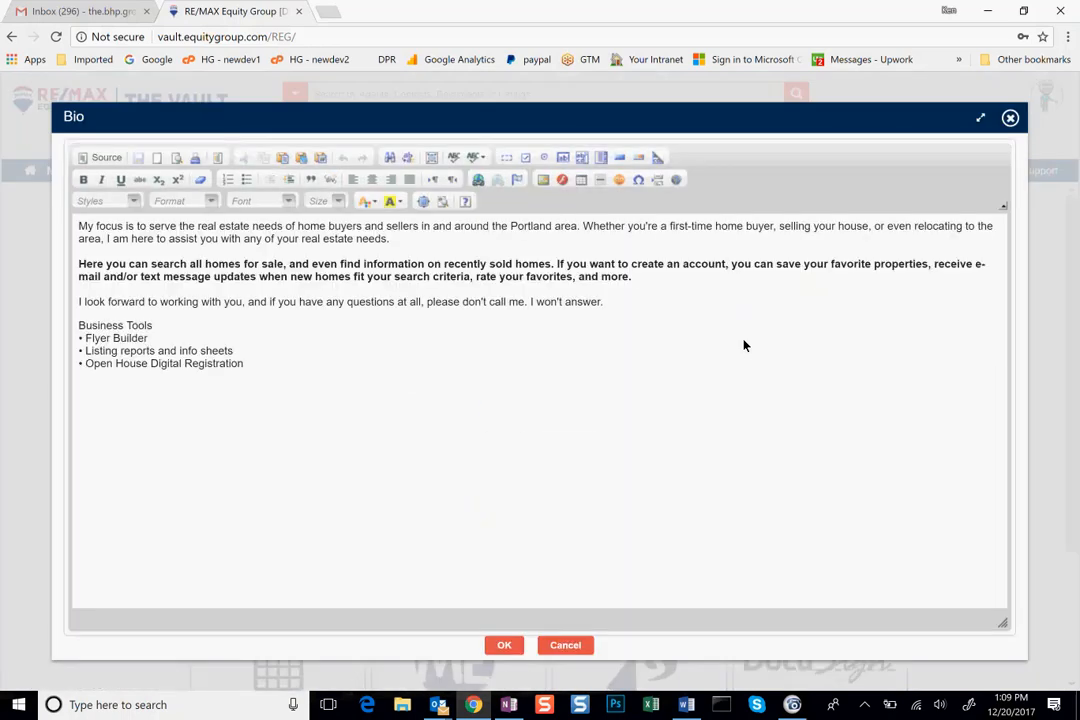
{"action": "left_click_drag", "start_coordinate": [265, 374], "coordinate": [62, 186]}
{"action": "left_click", "coordinate": [130, 238]}
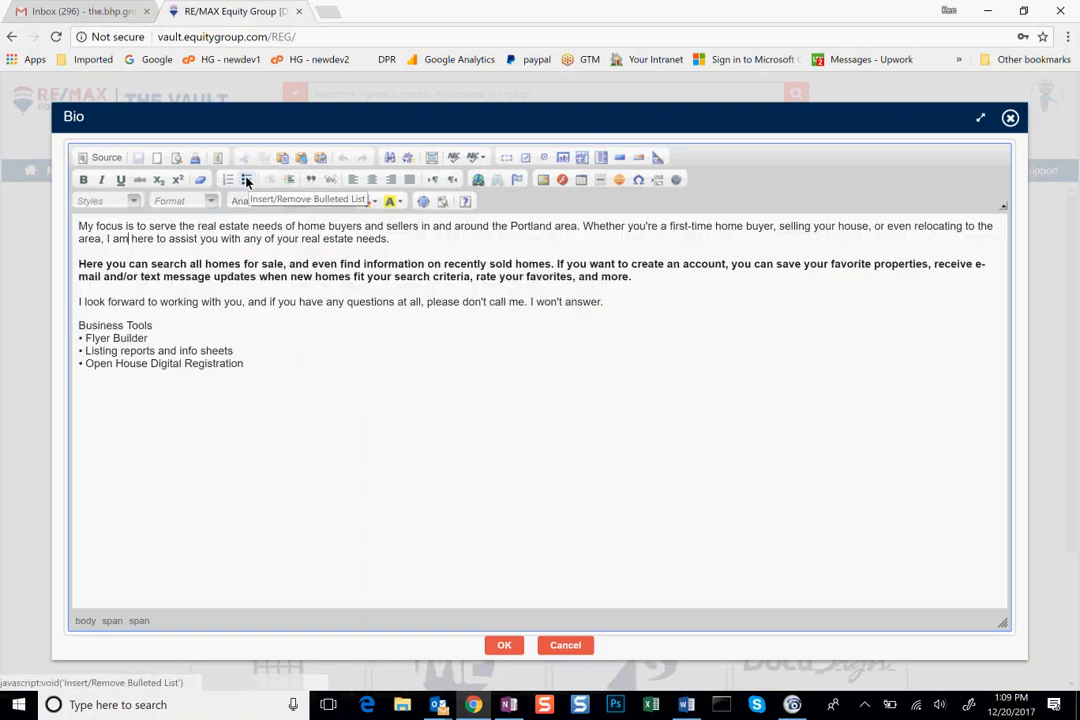
{"action": "left_click", "coordinate": [104, 157]}
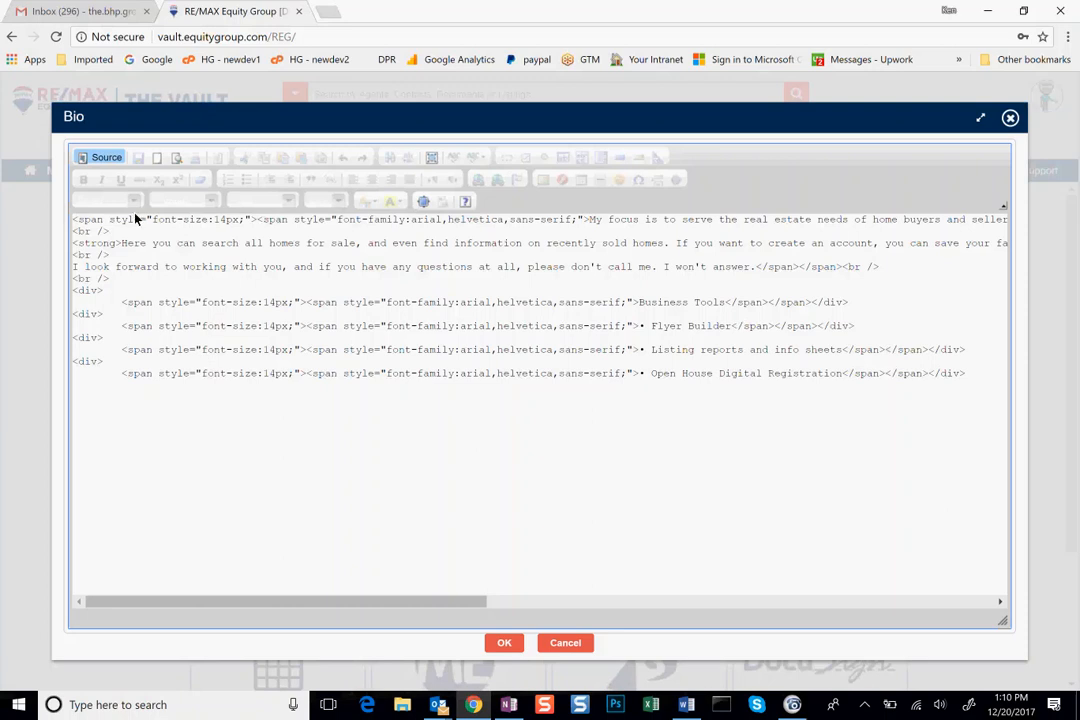
{"action": "left_click", "coordinate": [98, 157]}
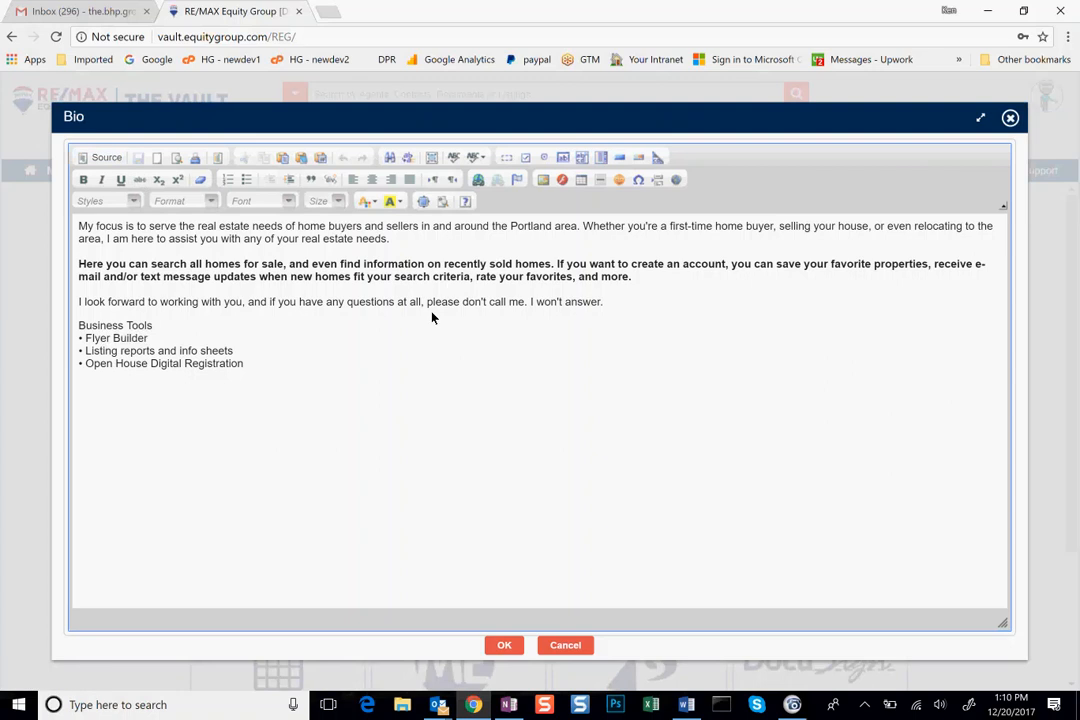
{"action": "left_click", "coordinate": [504, 645]}
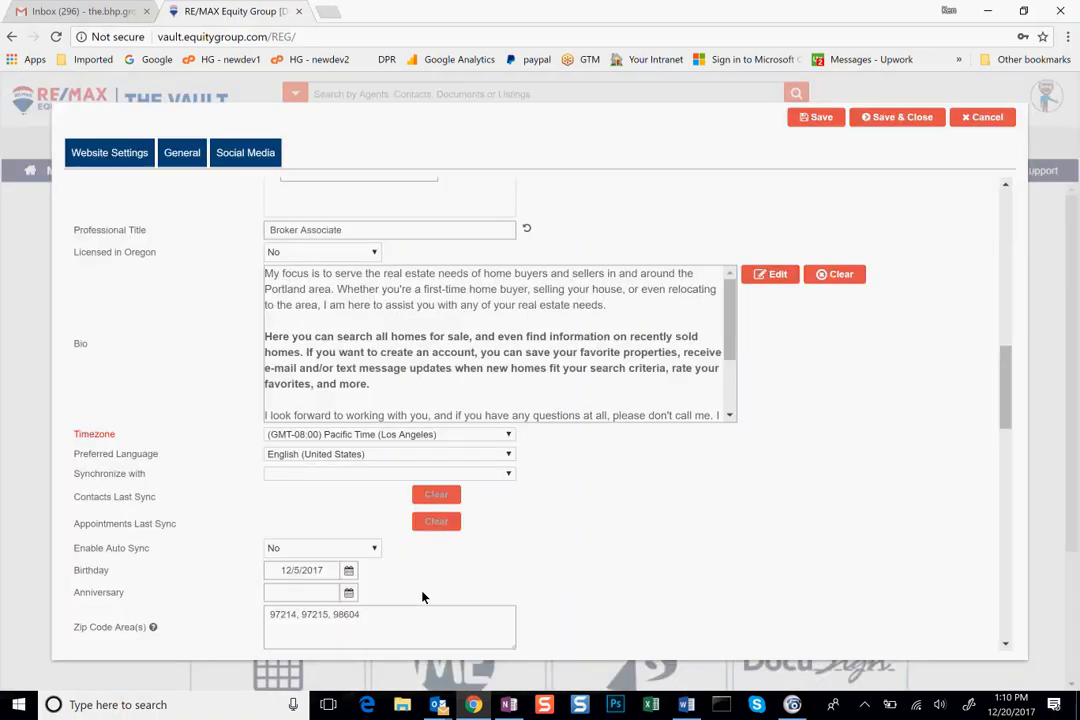
Review the profile's timezone, synchronization and date settings, and place the cursor in Zip Code Area(s).
{"action": "scroll", "coordinate": [630, 530], "scroll_direction": "down", "scroll_amount": 2}
{"action": "scroll", "coordinate": [630, 530], "scroll_direction": "down", "scroll_amount": 3}
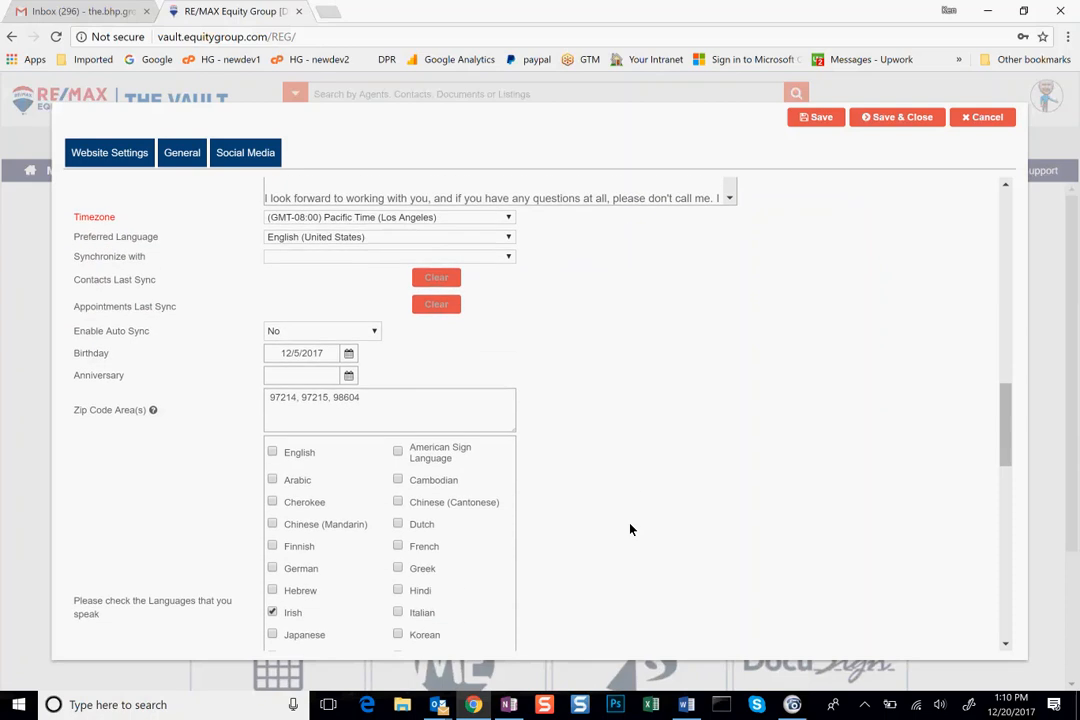
{"action": "left_click", "coordinate": [393, 403]}
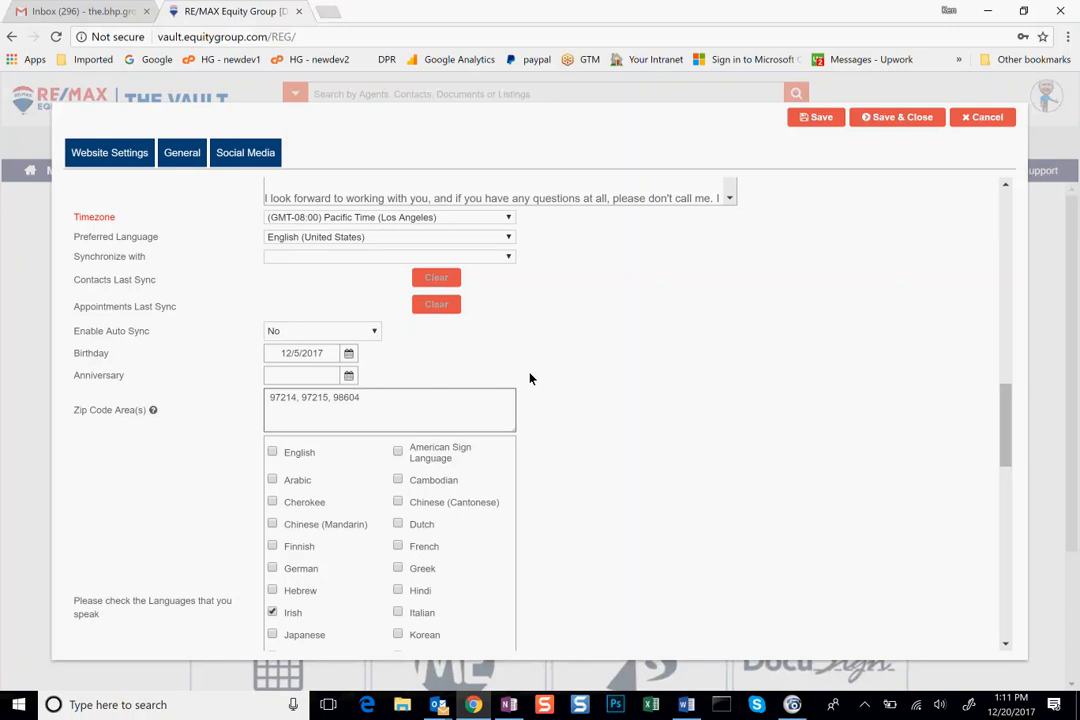
{"action": "key", "text": "XF86AudioLowerVolume"}
{"action": "key", "text": "XF86AudioLowerVolume"}
{"action": "key", "text": "XF86AudioLowerVolume"}
{"action": "key", "text": "XF86AudioLowerVolume"}
{"action": "key", "text": "XF86AudioLowerVolume"}
{"action": "key", "text": "XF86AudioLowerVolume"}
{"action": "key", "text": "XF86AudioLowerVolume"}
{"action": "key", "text": "XF86AudioLowerVolume"}
{"action": "key", "text": "XF86AudioLowerVolume"}
{"action": "key", "text": "XF86AudioLowerVolume"}
Examine the spoken languages, the designations and certifications, and the email signature and social media sections of the profile.
{"action": "scroll", "coordinate": [615, 439], "scroll_direction": "down", "scroll_amount": 2}
{"action": "scroll", "coordinate": [614, 440], "scroll_direction": "down", "scroll_amount": 1}
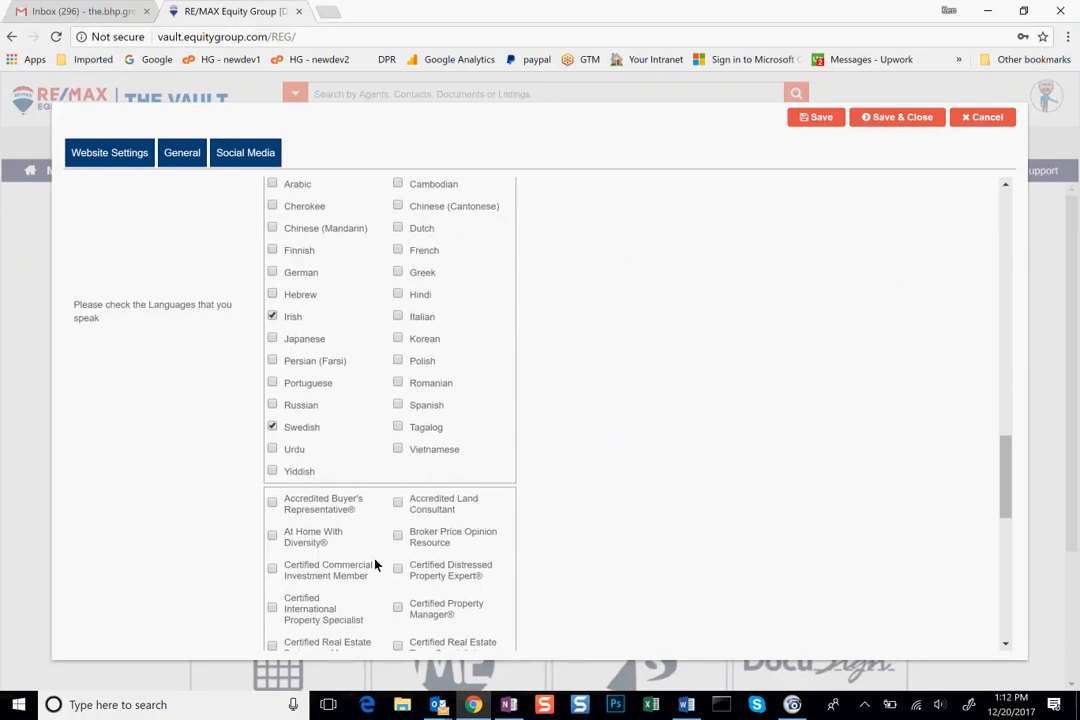
{"action": "scroll", "coordinate": [371, 567], "scroll_direction": "down", "scroll_amount": 1}
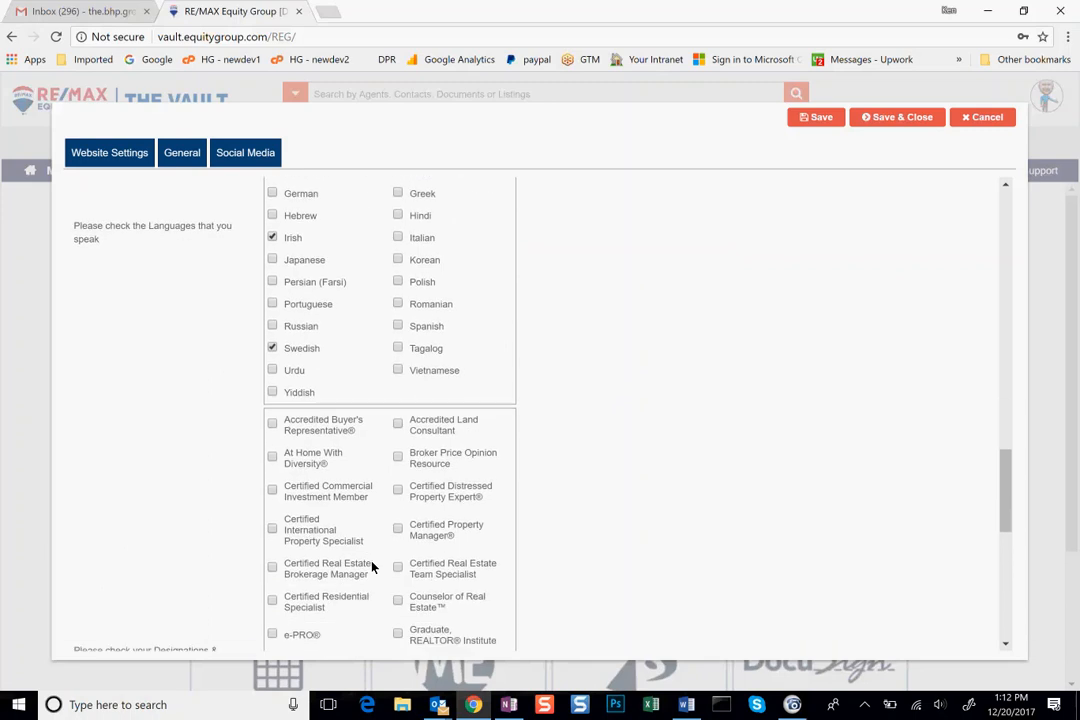
{"action": "scroll", "coordinate": [371, 567], "scroll_direction": "down", "scroll_amount": 2}
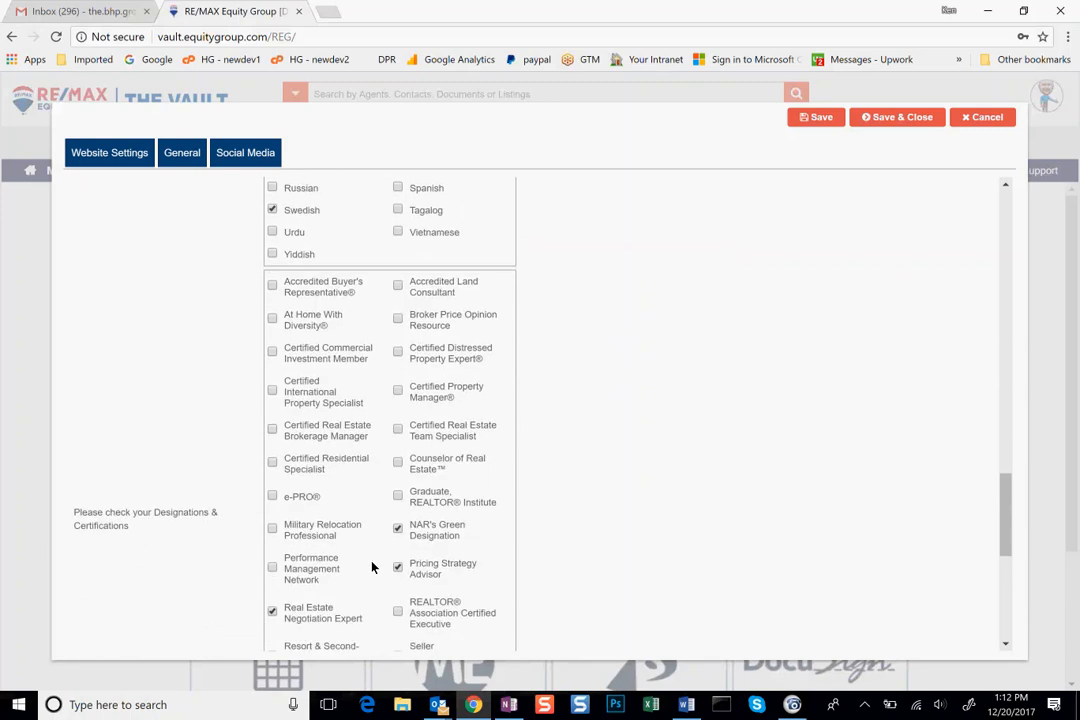
{"action": "scroll", "coordinate": [371, 540], "scroll_direction": "up", "scroll_amount": 1}
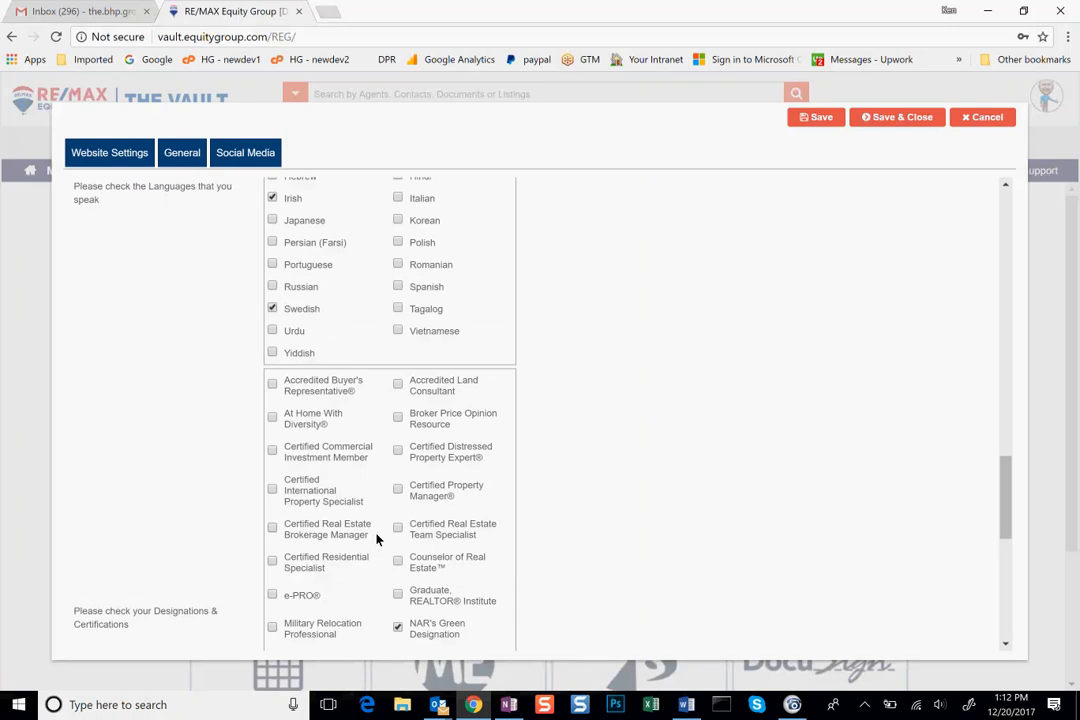
{"action": "scroll", "coordinate": [372, 540], "scroll_direction": "down", "scroll_amount": 2}
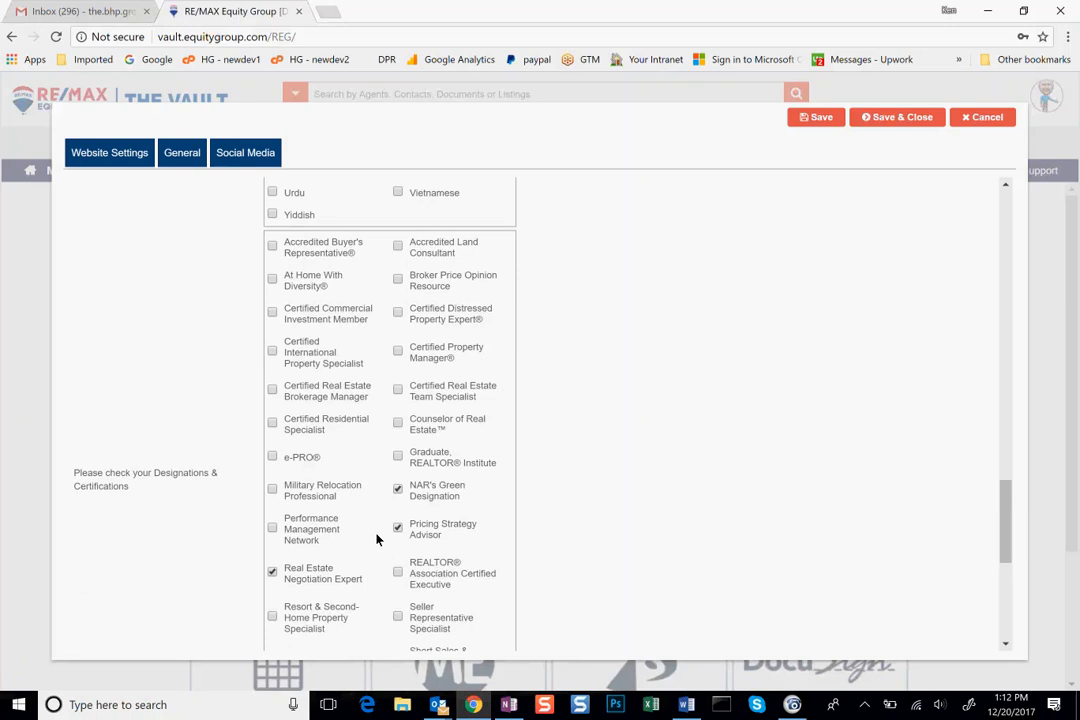
{"action": "scroll", "coordinate": [376, 540], "scroll_direction": "down", "scroll_amount": 4}
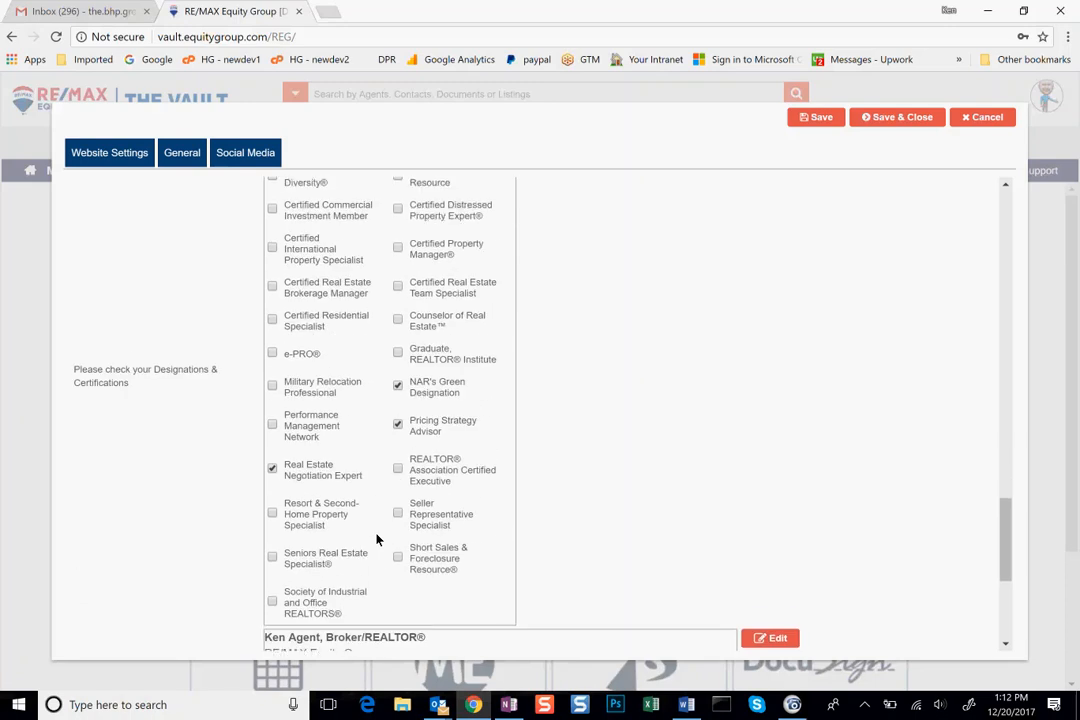
{"action": "scroll", "coordinate": [376, 540], "scroll_direction": "down", "scroll_amount": 3}
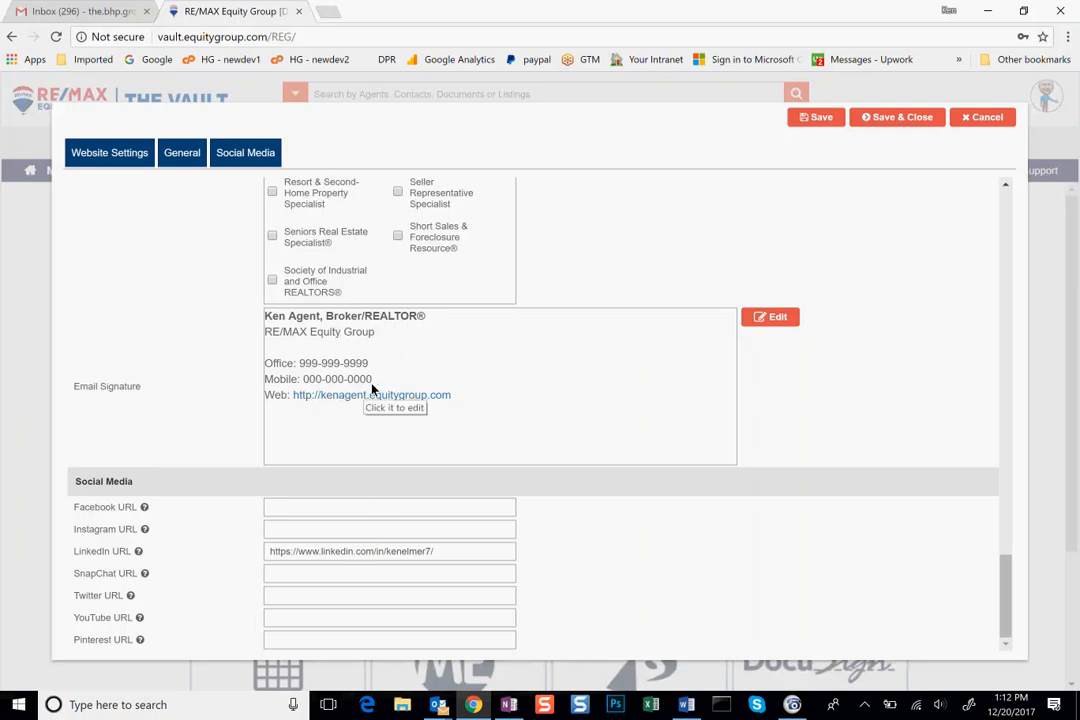
Open the email signature for editing and view the link settings for its office phone line without adding a link.
{"action": "left_click", "coordinate": [770, 317]}
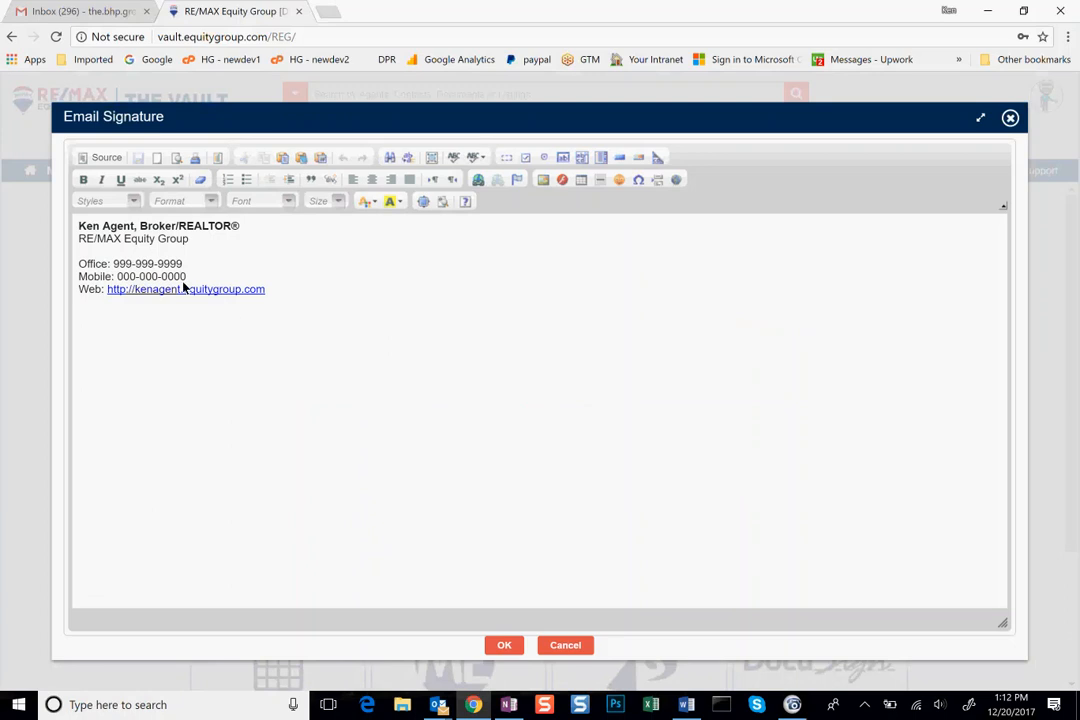
{"action": "left_click_drag", "start_coordinate": [181, 264], "coordinate": [110, 264]}
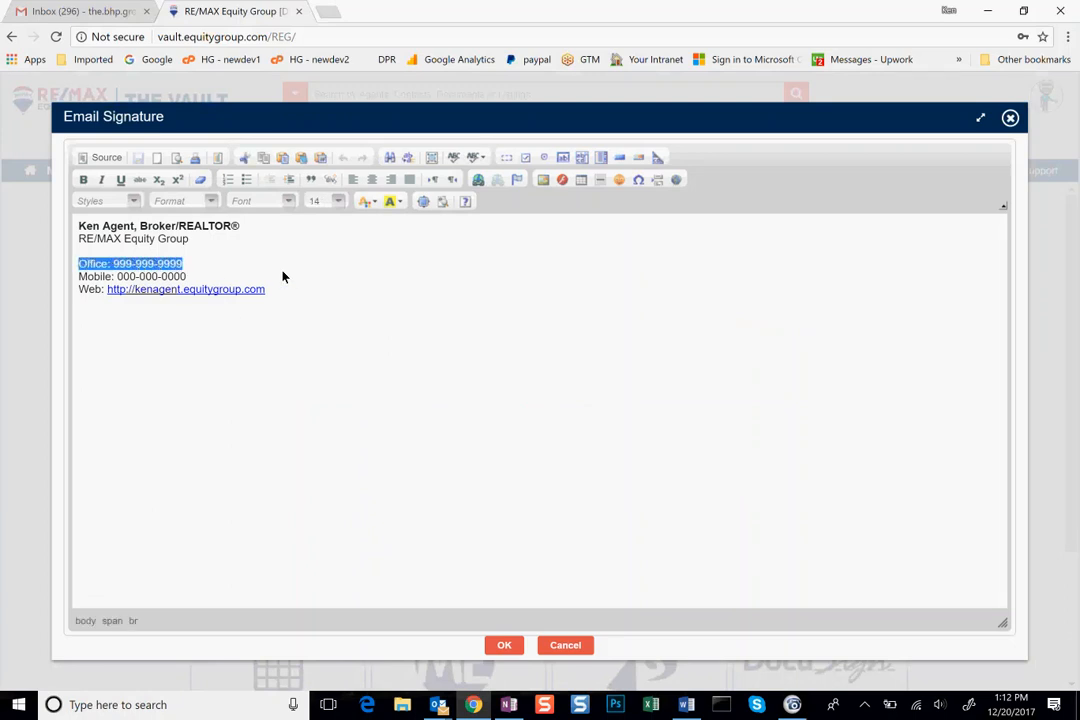
{"action": "left_click", "coordinate": [478, 182]}
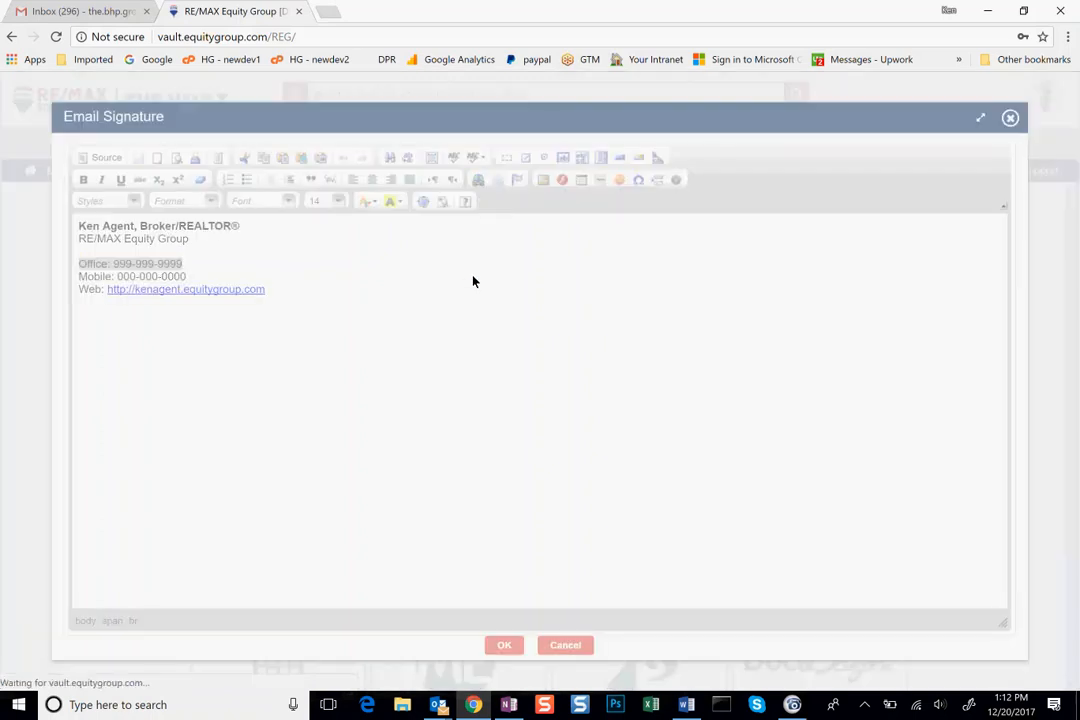
{"action": "left_click", "coordinate": [491, 371]}
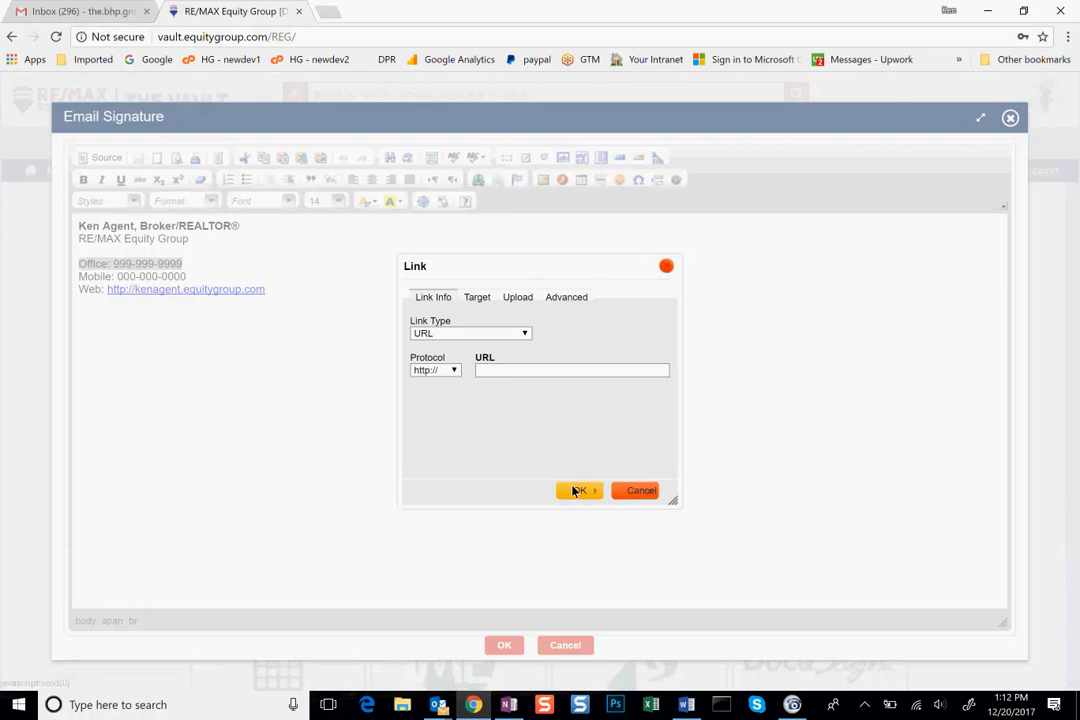
{"action": "left_click", "coordinate": [634, 494]}
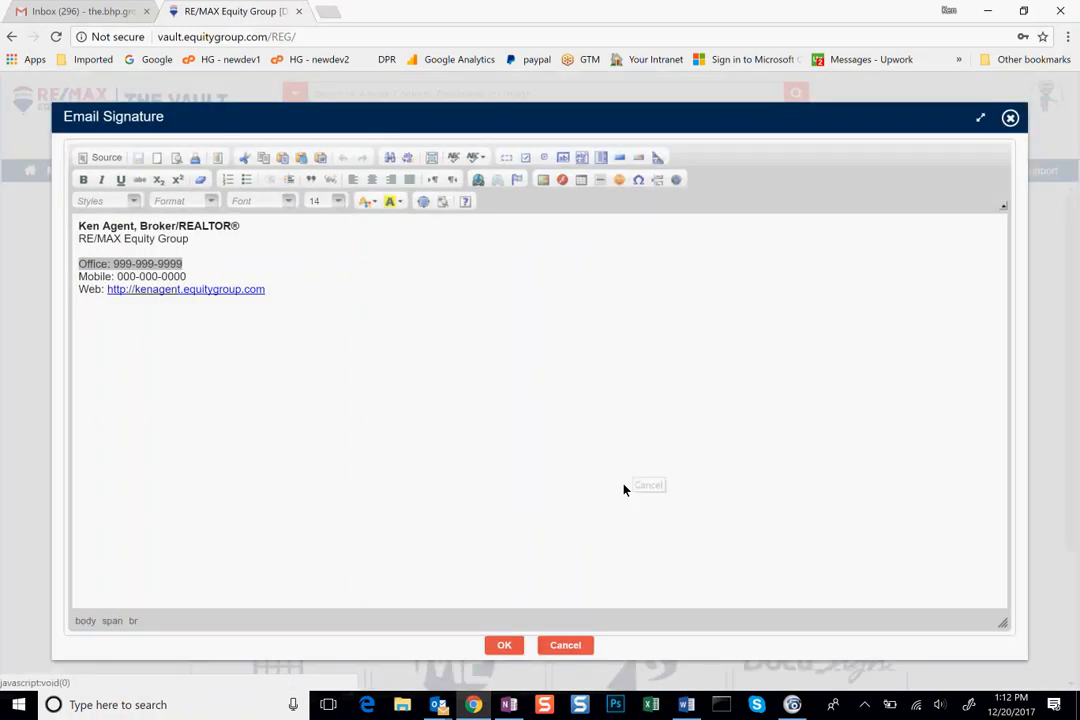
Accept the email signature without edits and examine the LinkedIn URL in the profile's social media section.
{"action": "left_click", "coordinate": [198, 268]}
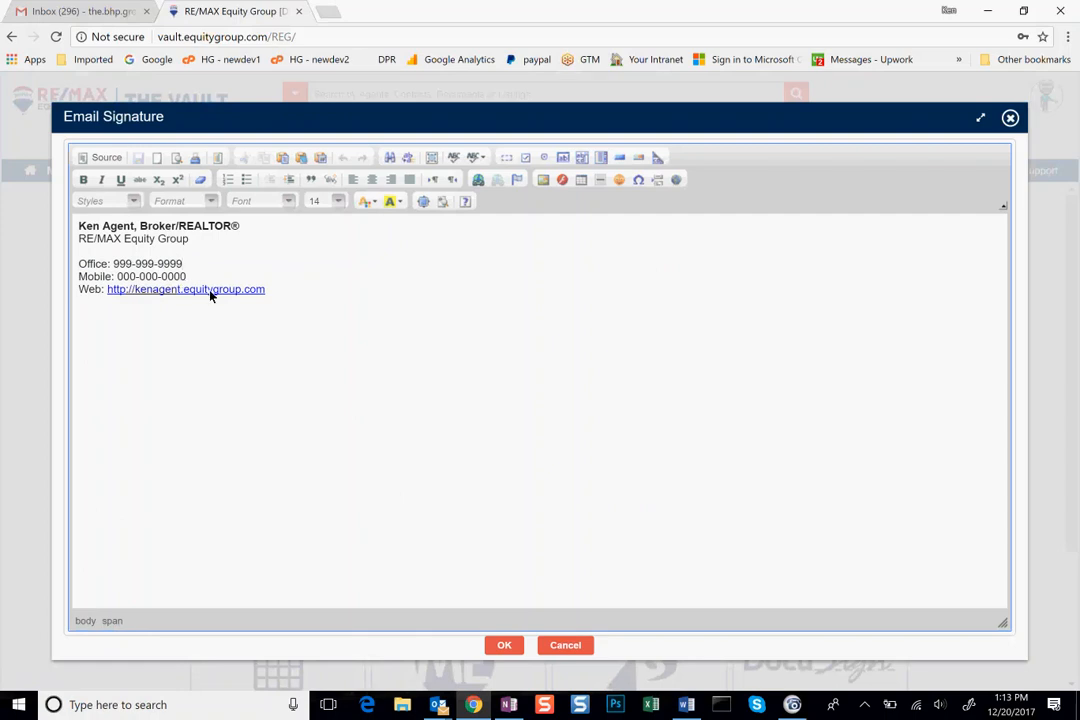
{"action": "left_click", "coordinate": [501, 645]}
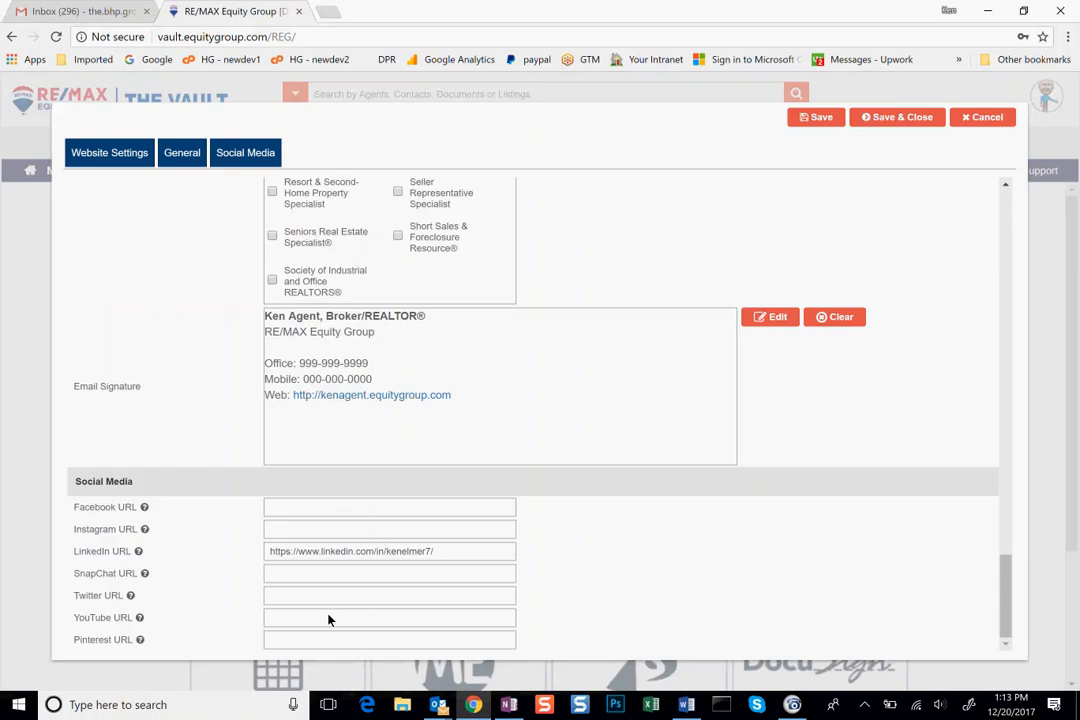
{"action": "left_click", "coordinate": [441, 555]}
{"action": "left_click_drag", "start_coordinate": [441, 557], "coordinate": [268, 552]}
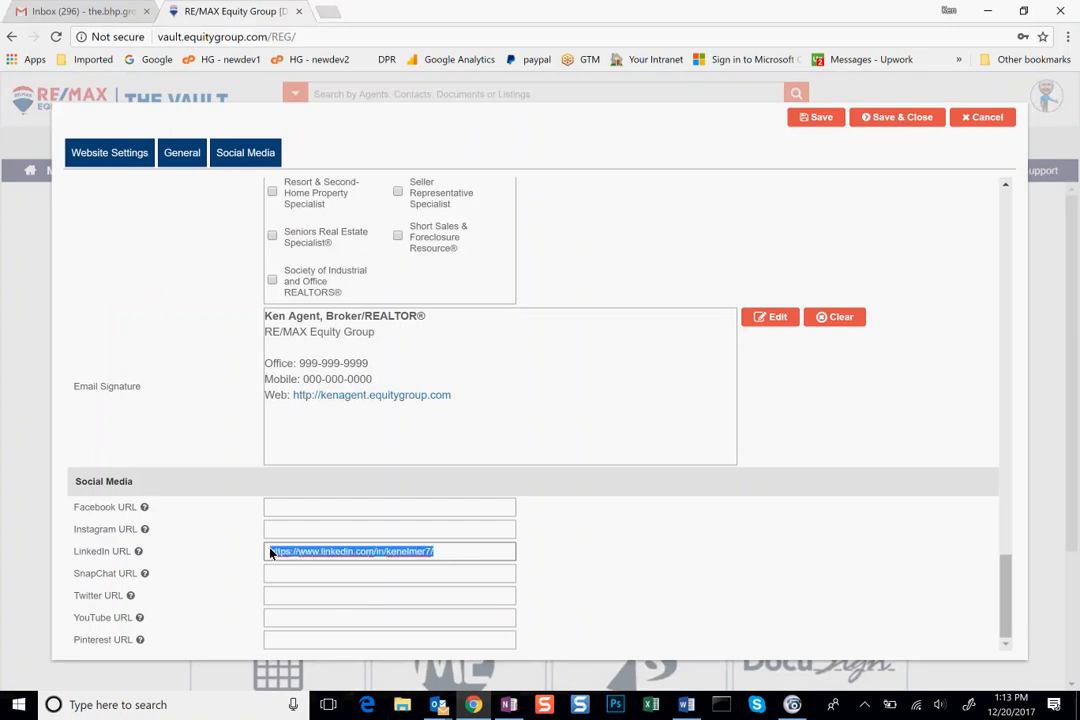
{"action": "left_click", "coordinate": [438, 557]}
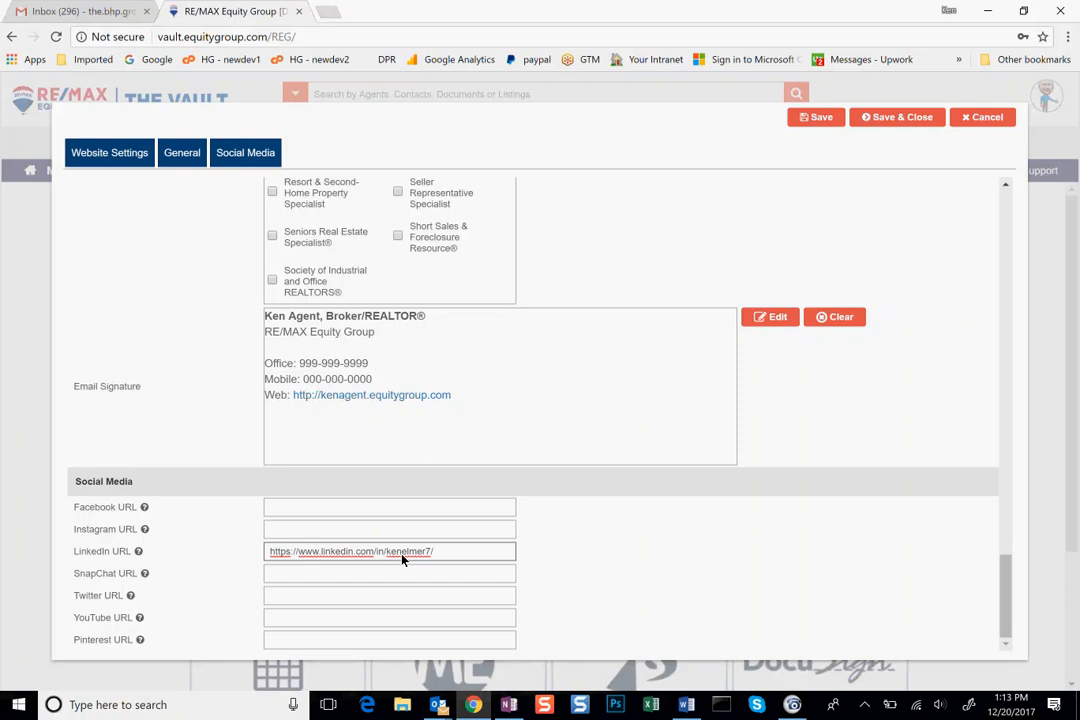
{"action": "left_click", "coordinate": [205, 38]}
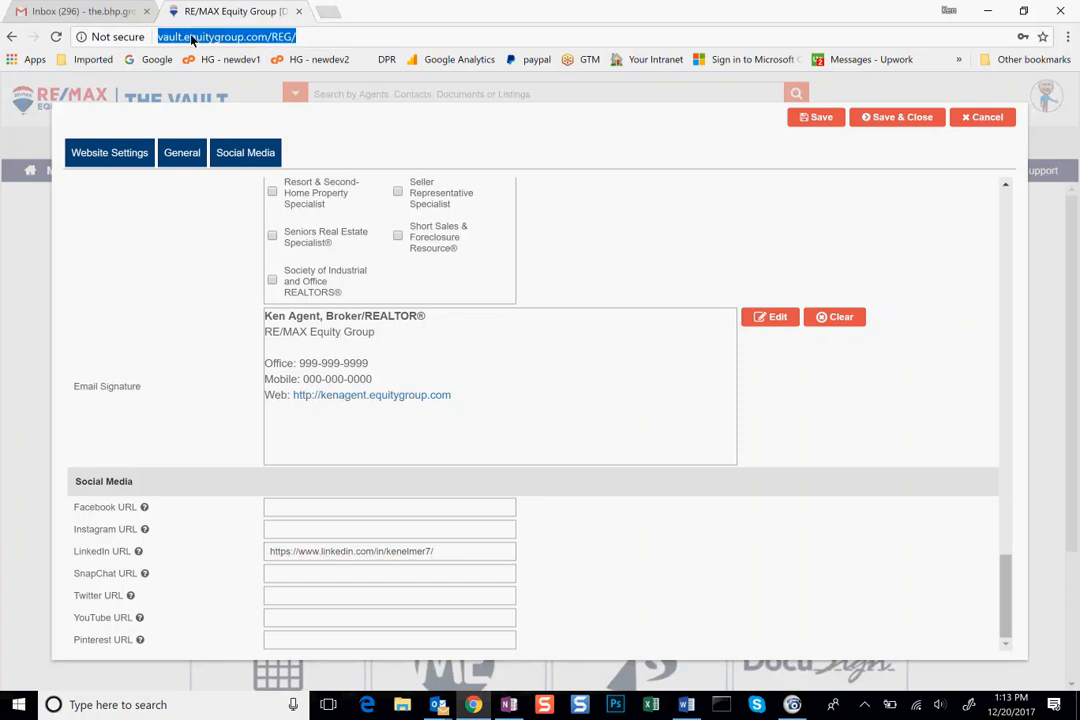
{"action": "left_click", "coordinate": [443, 553]}
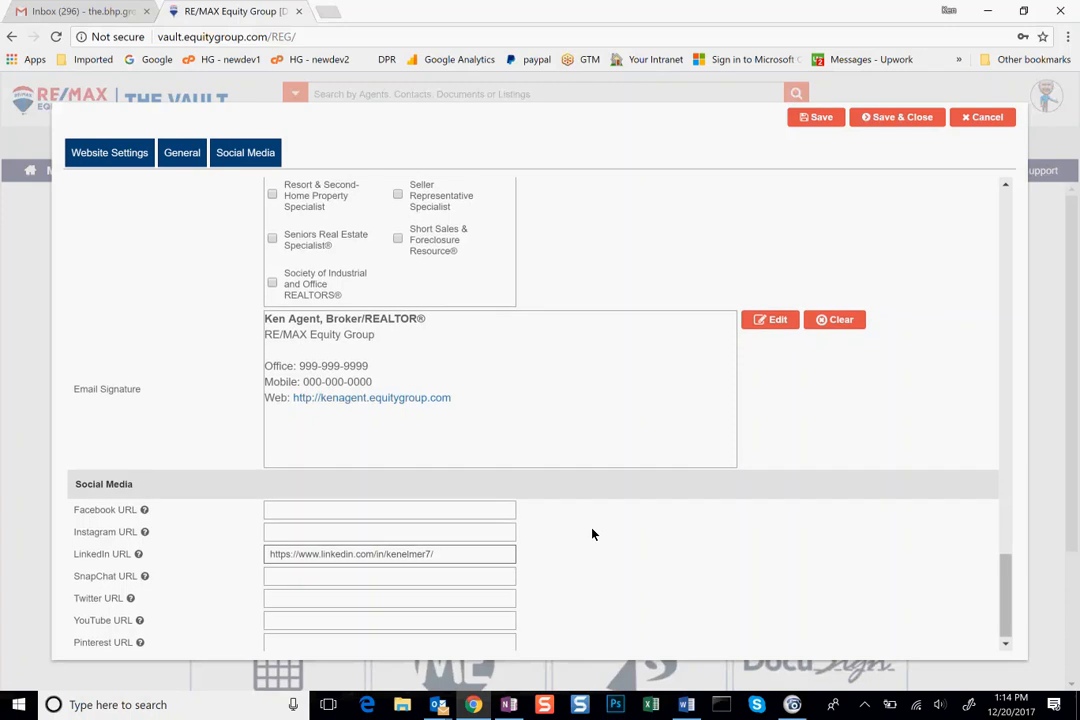
Save the agent profile and close it to return to the home page.
{"action": "scroll", "coordinate": [591, 531], "scroll_direction": "up", "scroll_amount": 10}
{"action": "scroll", "coordinate": [591, 534], "scroll_direction": "up", "scroll_amount": 10}
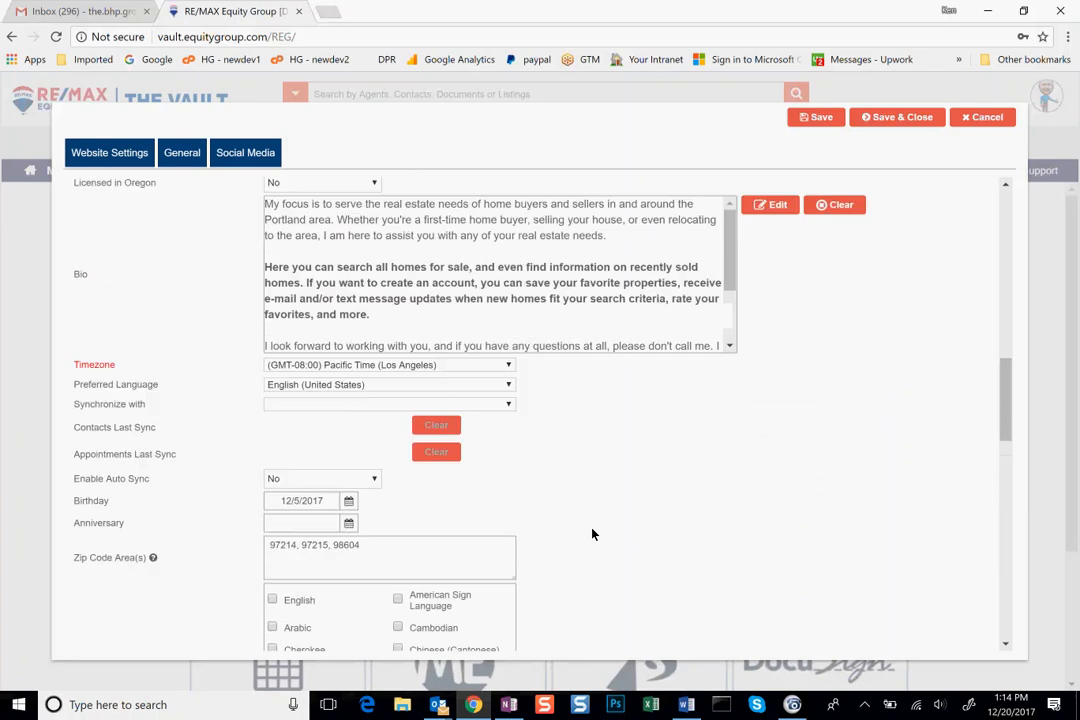
{"action": "scroll", "coordinate": [591, 534], "scroll_direction": "up", "scroll_amount": 8}
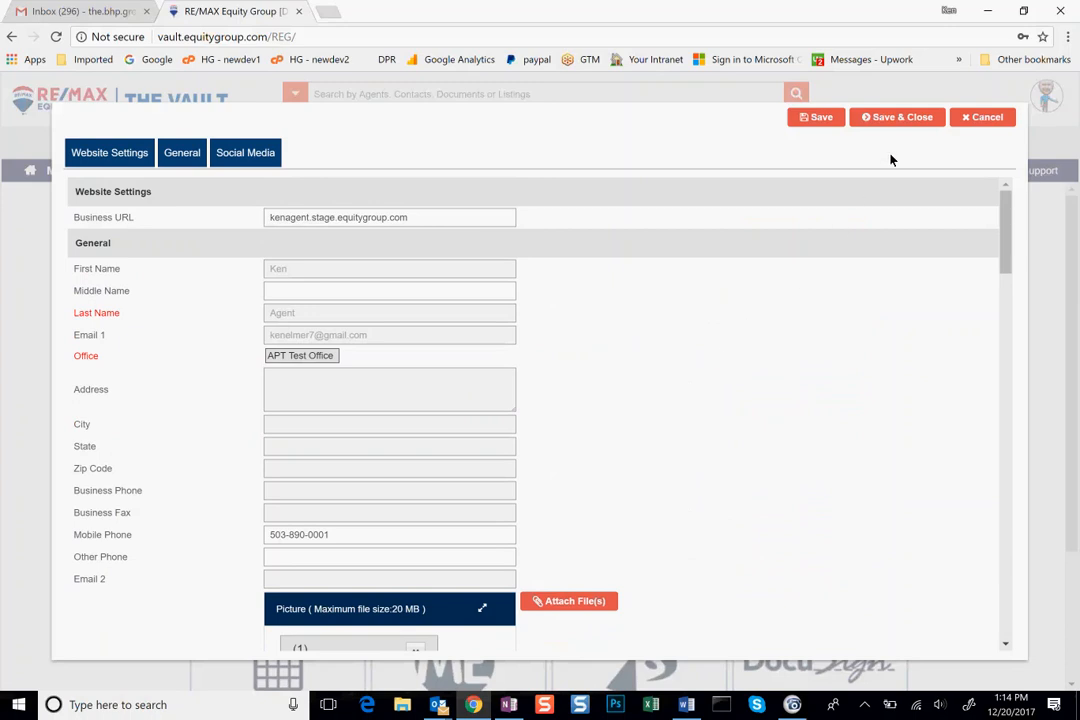
{"action": "left_click", "coordinate": [879, 119]}
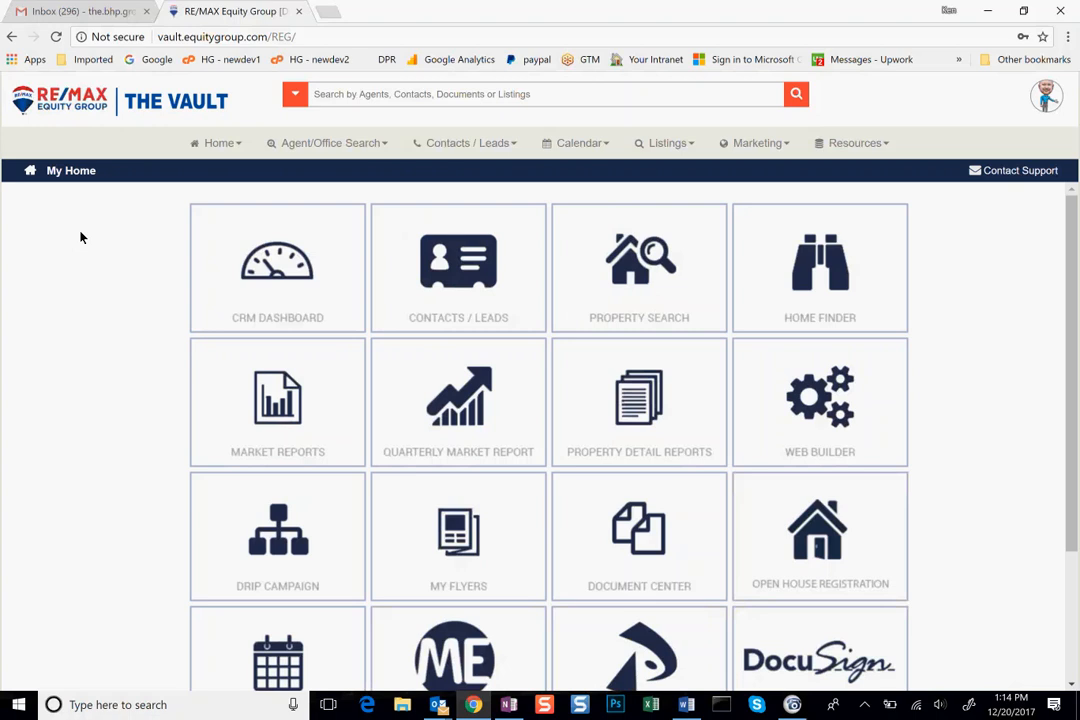
Review the global search box and the profile, password and logout options of the agent account.
{"action": "left_click", "coordinate": [350, 101]}
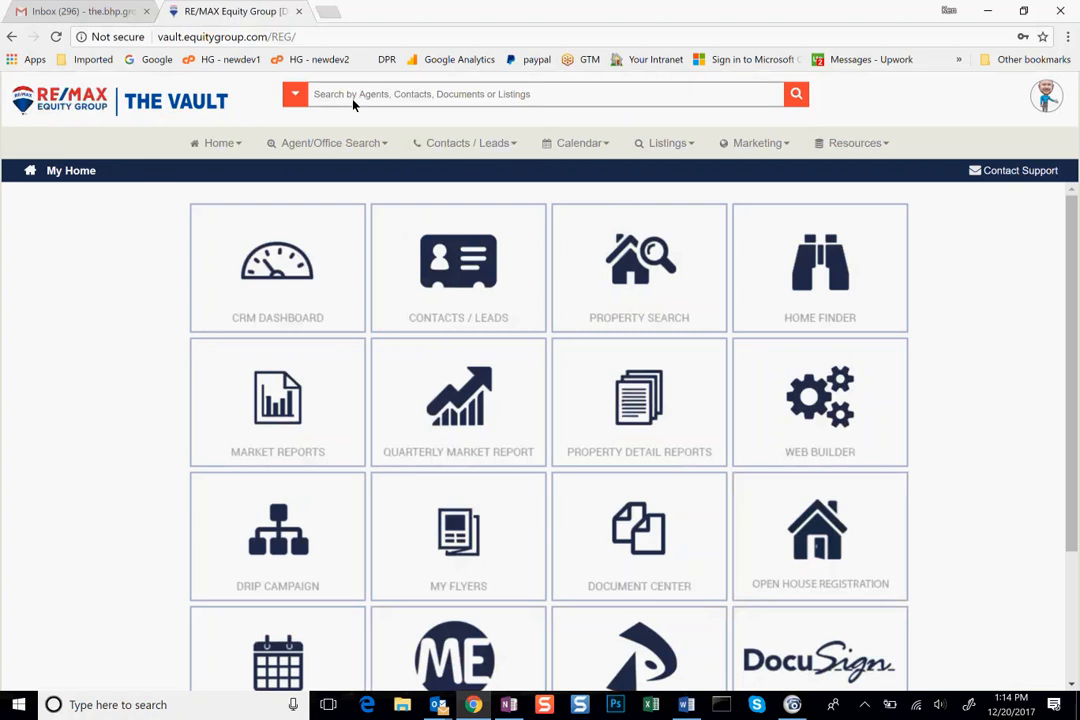
{"action": "left_click", "coordinate": [1046, 98]}
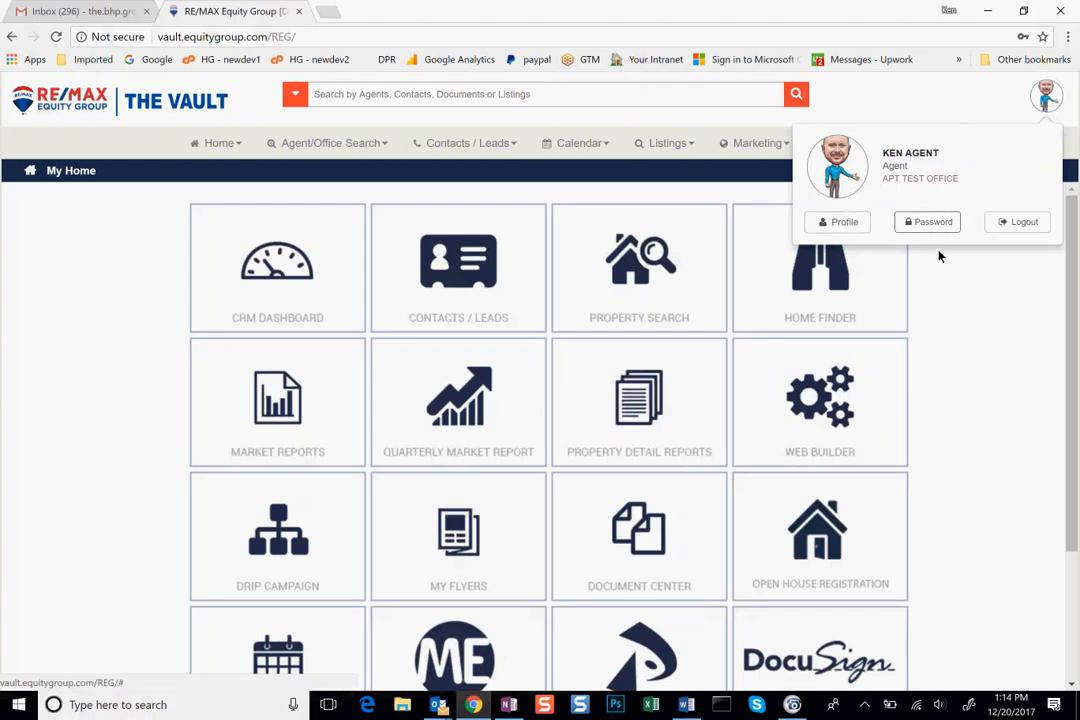
{"action": "left_click", "coordinate": [958, 305]}
Examine the options under each main navigation category, from Home through Resources, without opening a page.
{"action": "left_click", "coordinate": [236, 147]}
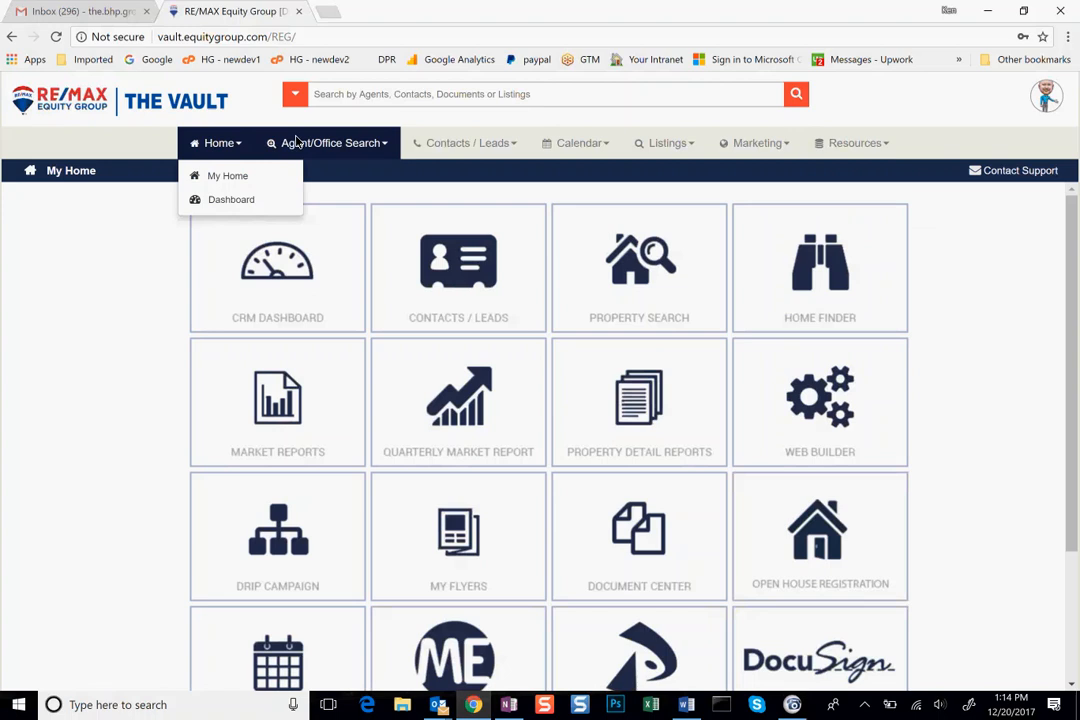
{"action": "left_click", "coordinate": [298, 143]}
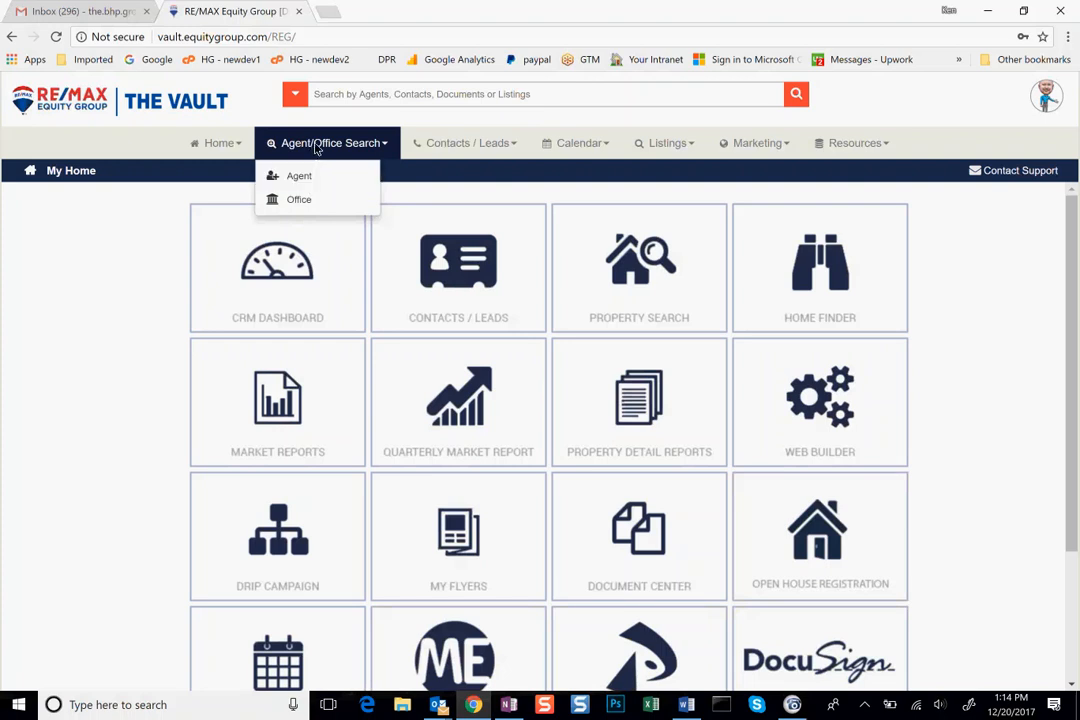
{"action": "mouse_move", "coordinate": [475, 148]}
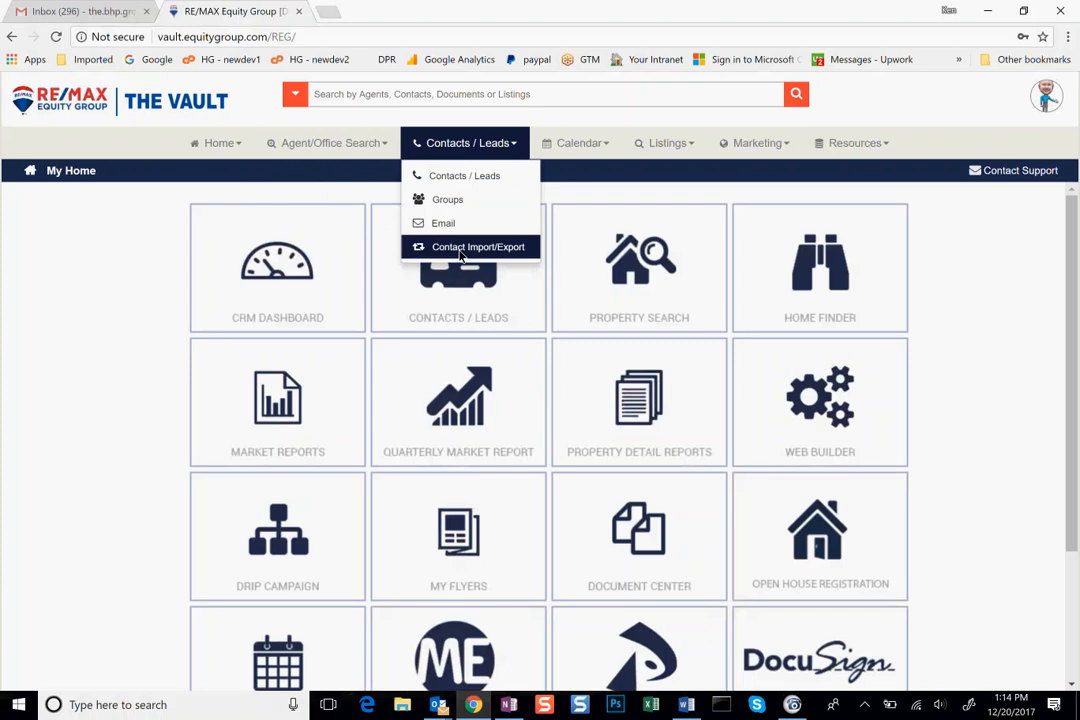
{"action": "left_click", "coordinate": [462, 148]}
{"action": "mouse_move", "coordinate": [555, 146]}
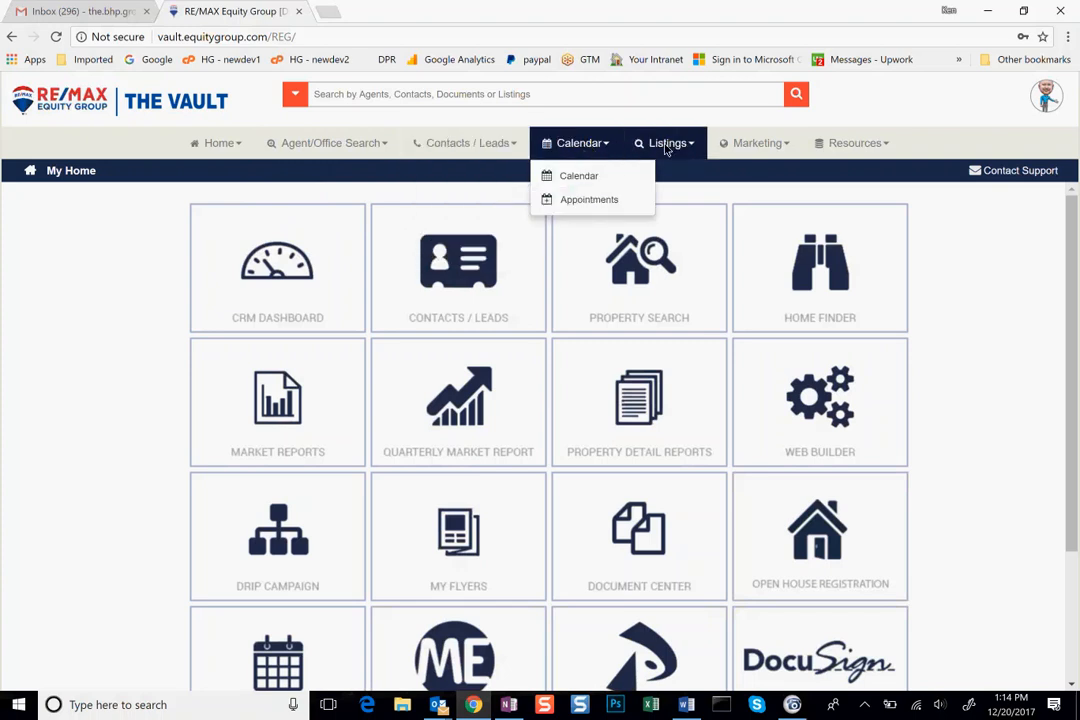
{"action": "mouse_move", "coordinate": [665, 147]}
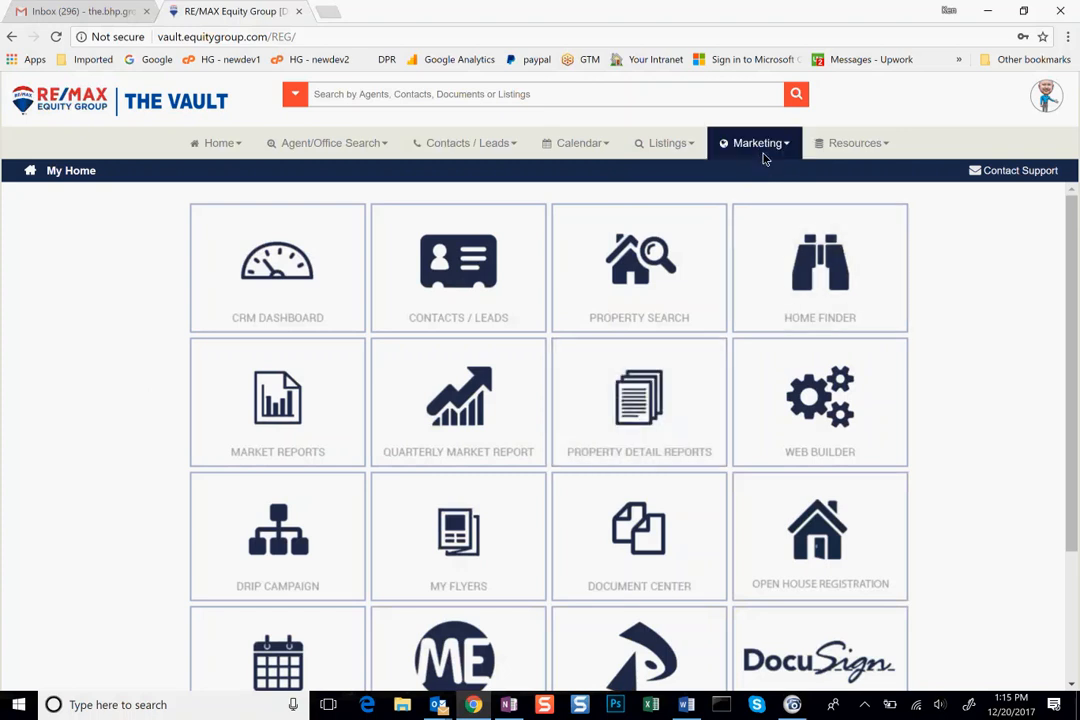
{"action": "mouse_move", "coordinate": [760, 150]}
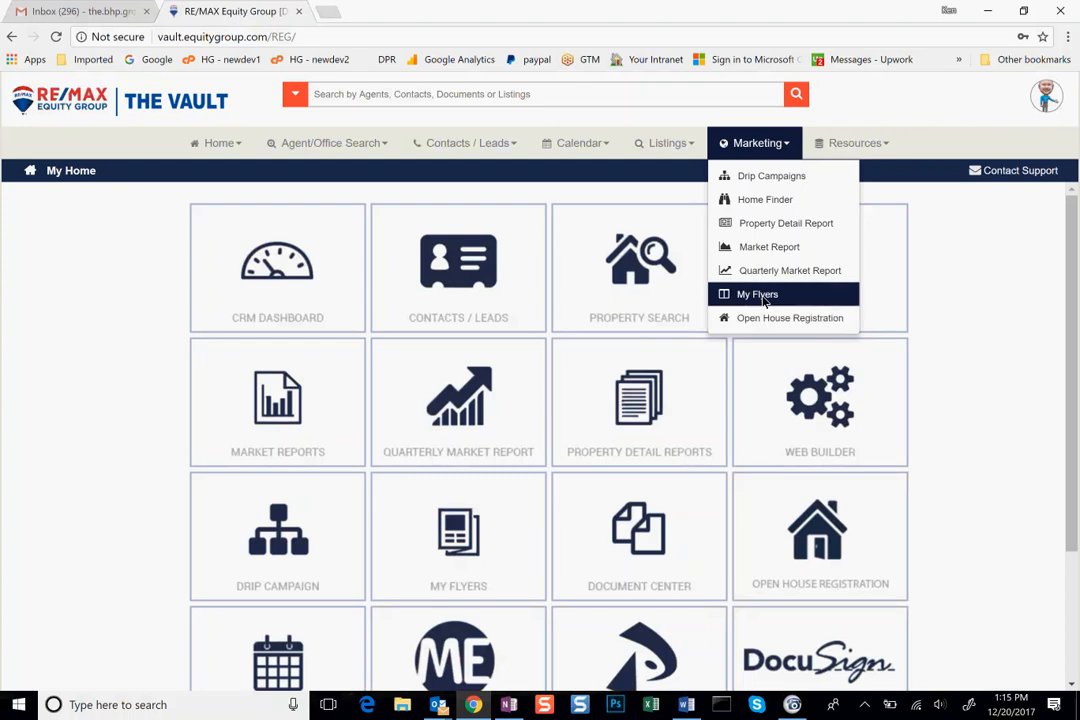
{"action": "mouse_move", "coordinate": [852, 148]}
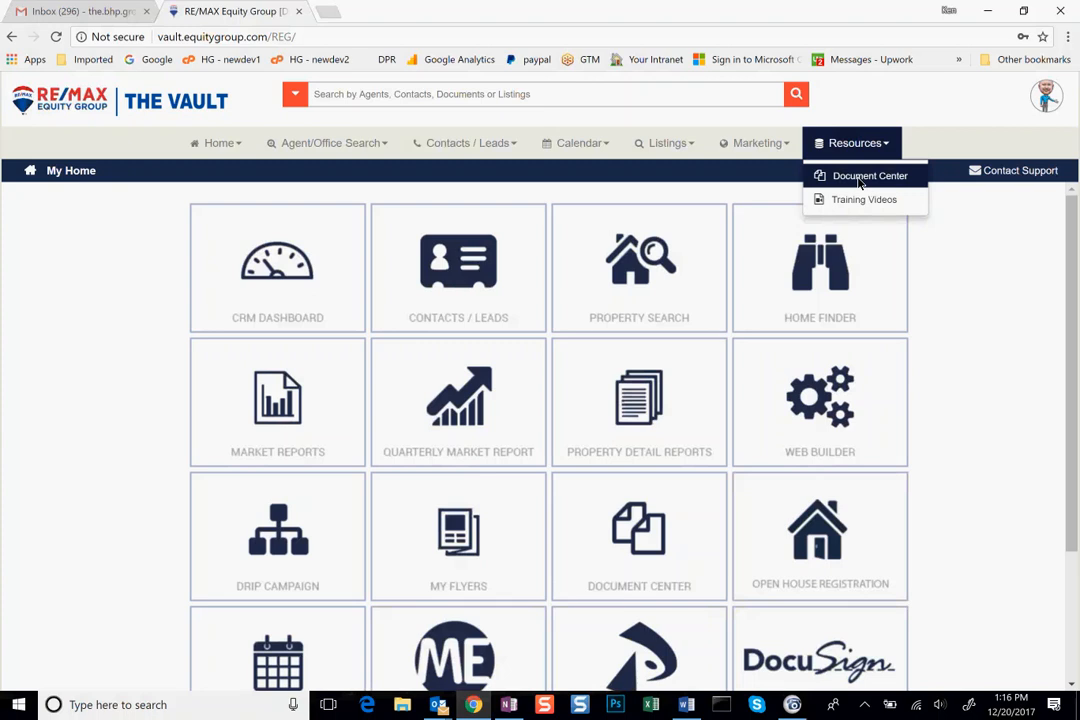
{"action": "left_click", "coordinate": [862, 146]}
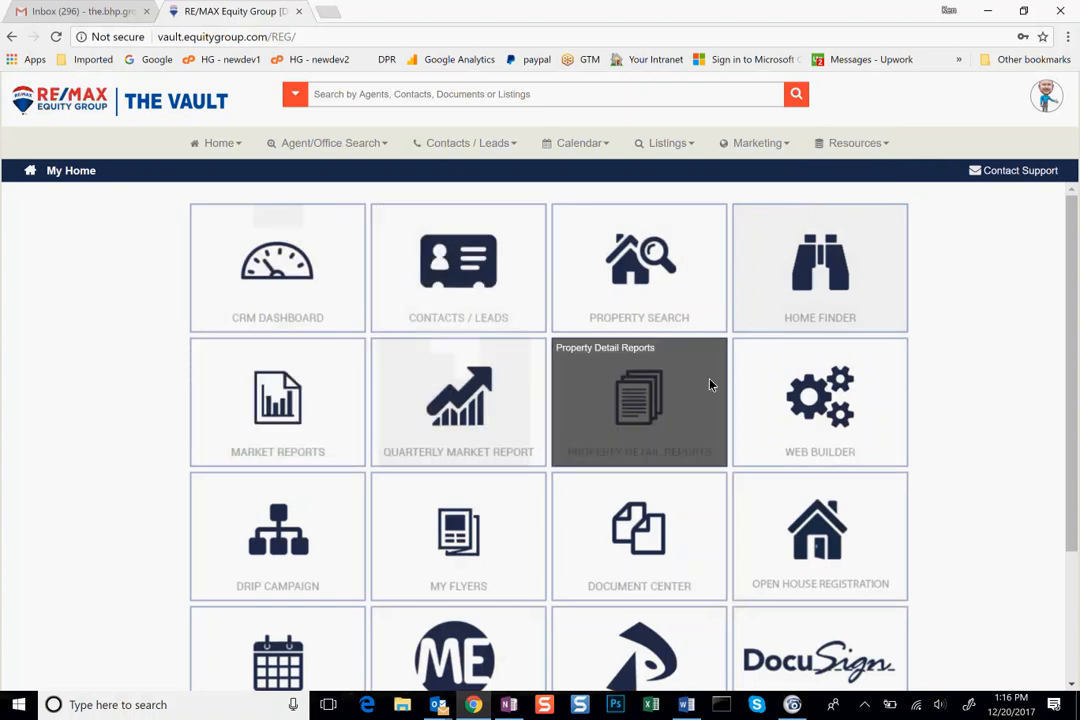
Look over the home page tiles down to RMLS and Cloud CMA and return to the first row.
{"action": "scroll", "coordinate": [790, 420], "scroll_direction": "down", "scroll_amount": 3}
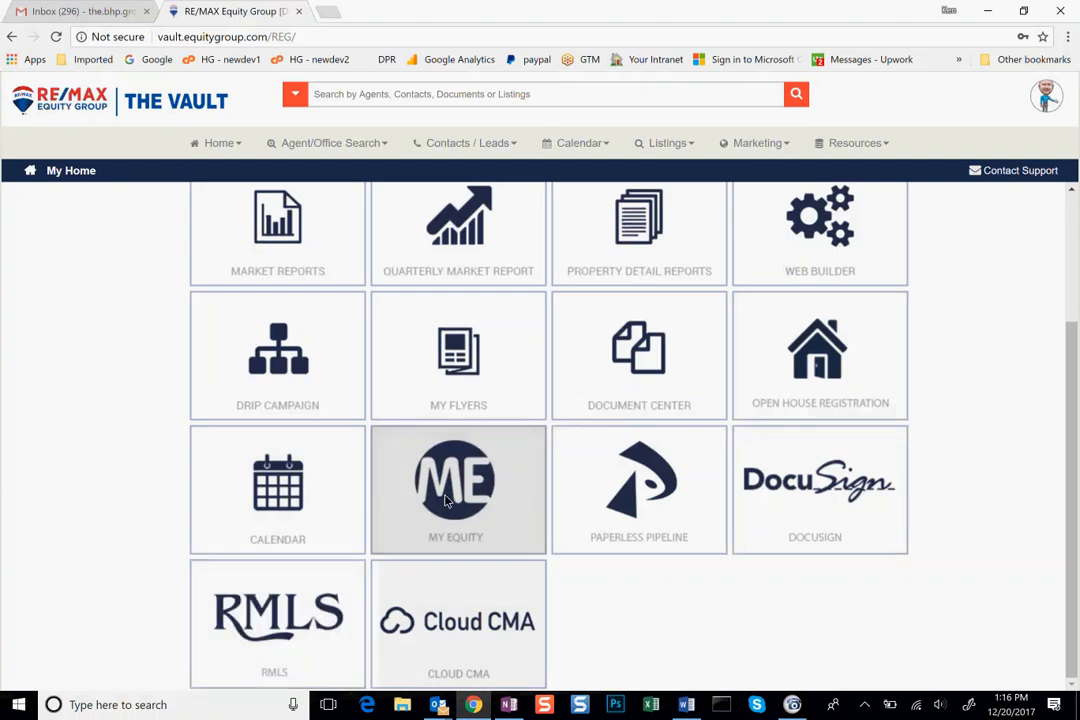
{"action": "scroll", "coordinate": [447, 500], "scroll_direction": "up", "scroll_amount": 1}
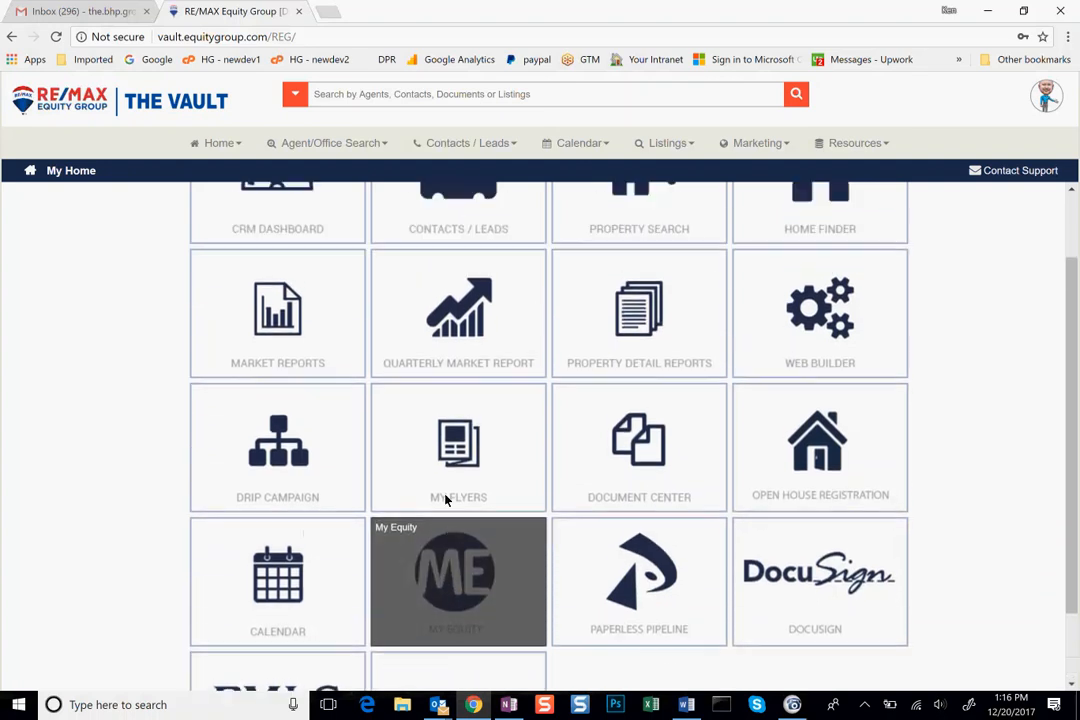
{"action": "scroll", "coordinate": [447, 500], "scroll_direction": "up", "scroll_amount": 1}
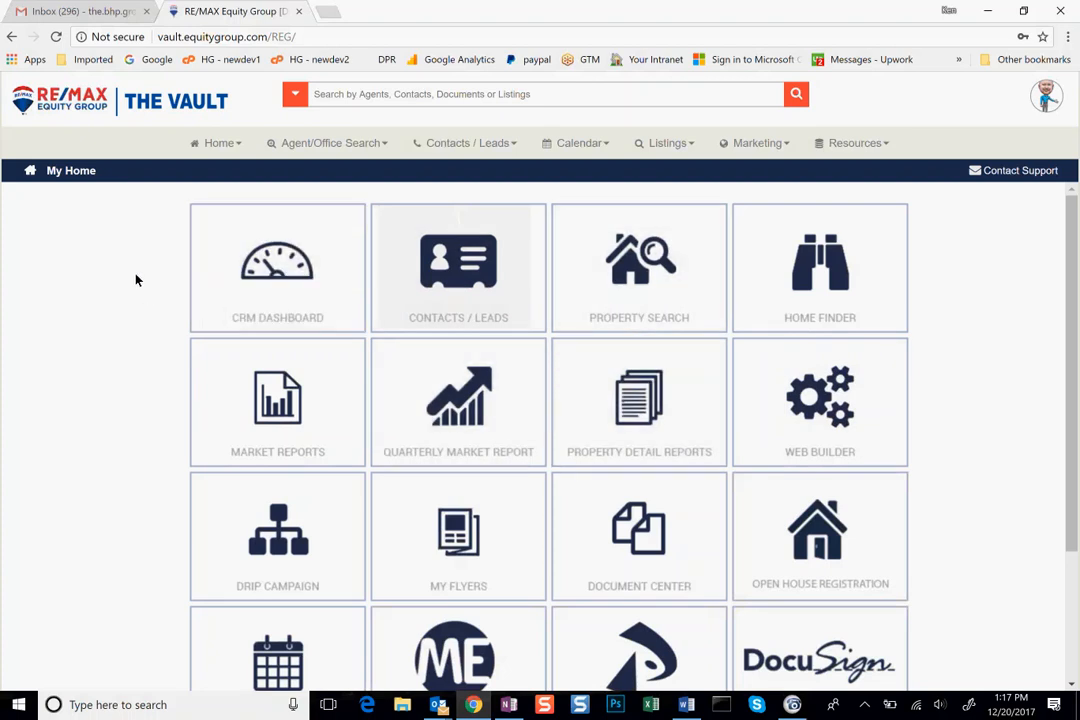
Open Contacts / Leads and compare the Assigned, Accepted and All Leads lists, ending on the accepted leads.
{"action": "left_click", "coordinate": [472, 143]}
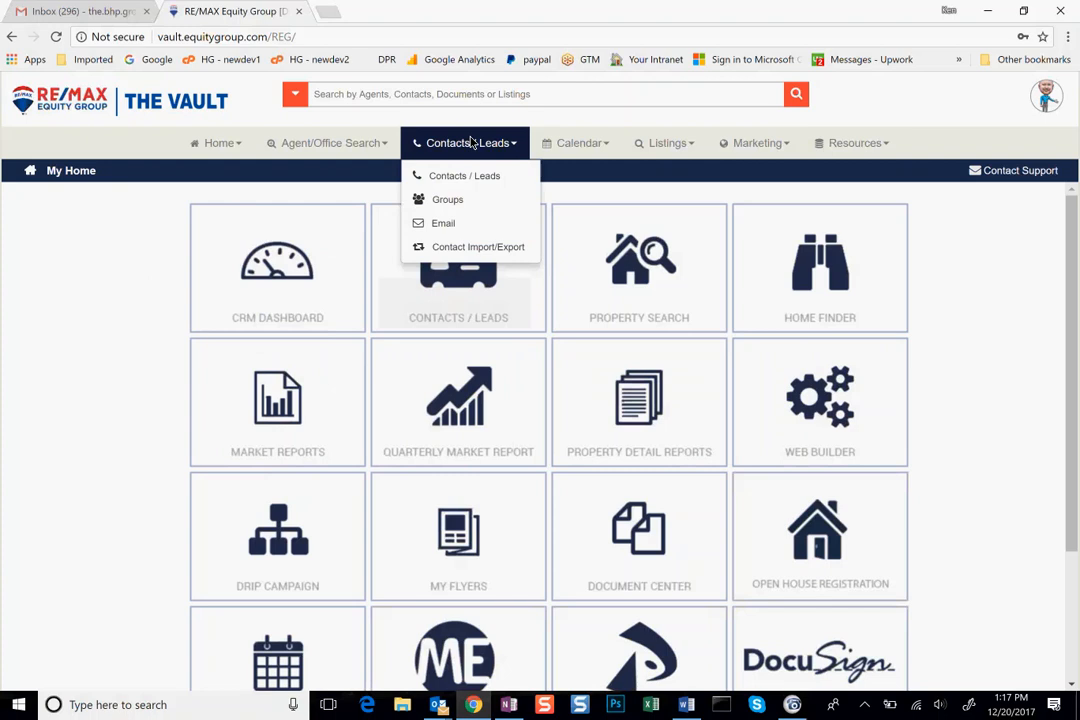
{"action": "left_click", "coordinate": [466, 177]}
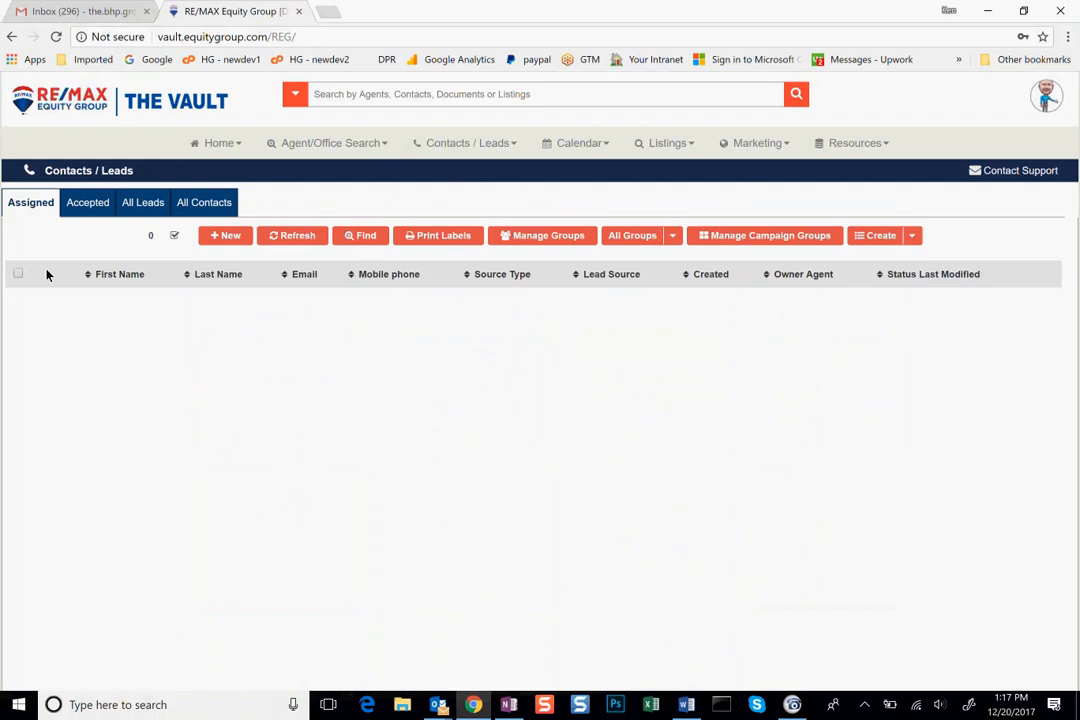
{"action": "left_click", "coordinate": [74, 203]}
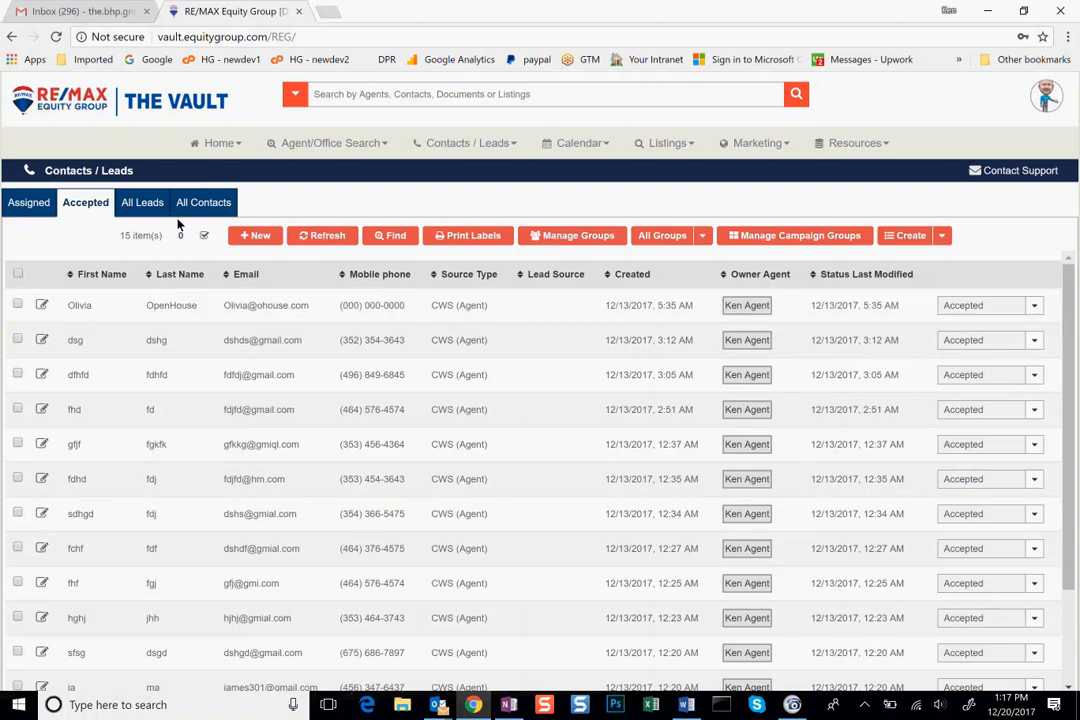
{"action": "left_click", "coordinate": [143, 203]}
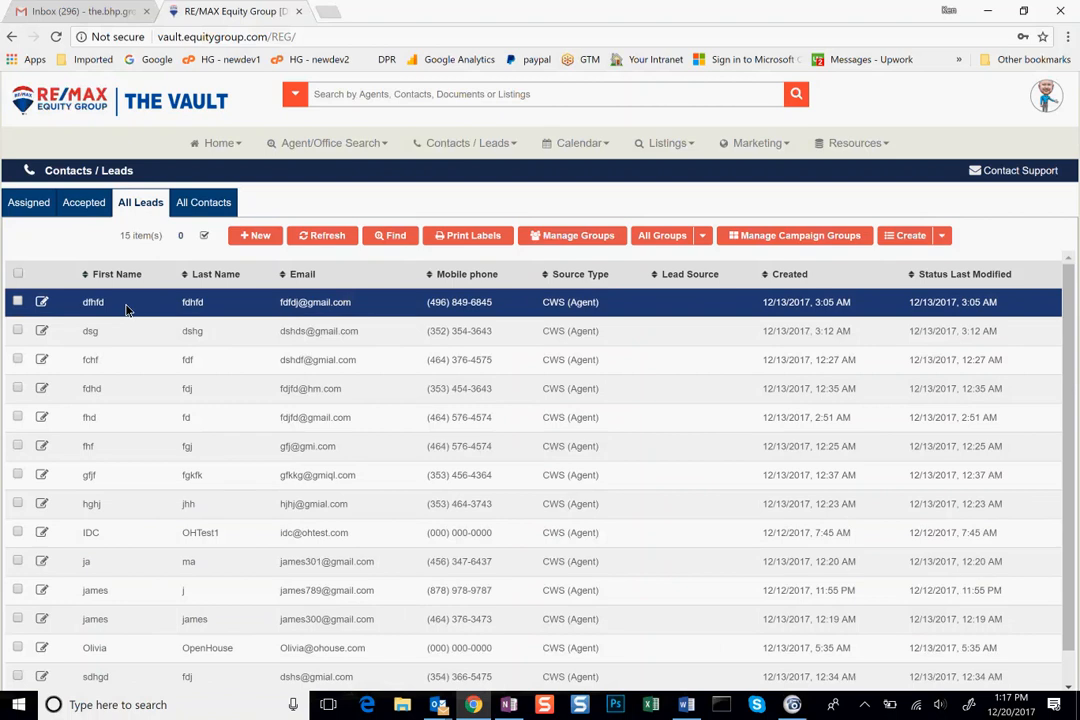
{"action": "left_click", "coordinate": [36, 204]}
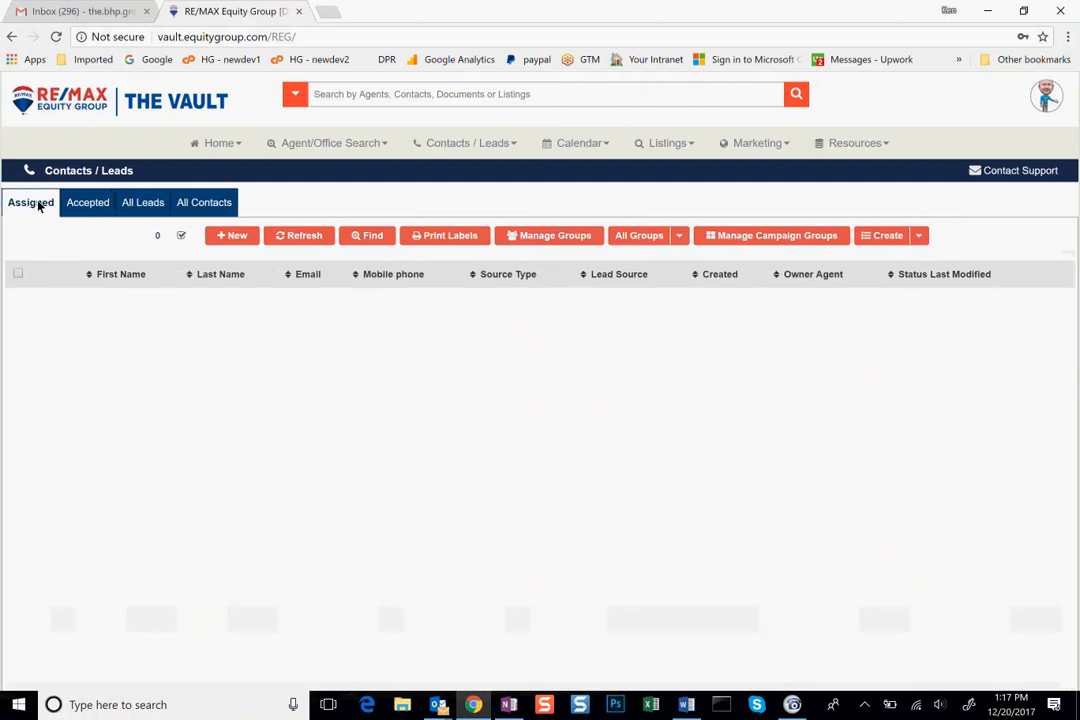
{"action": "left_click", "coordinate": [88, 203]}
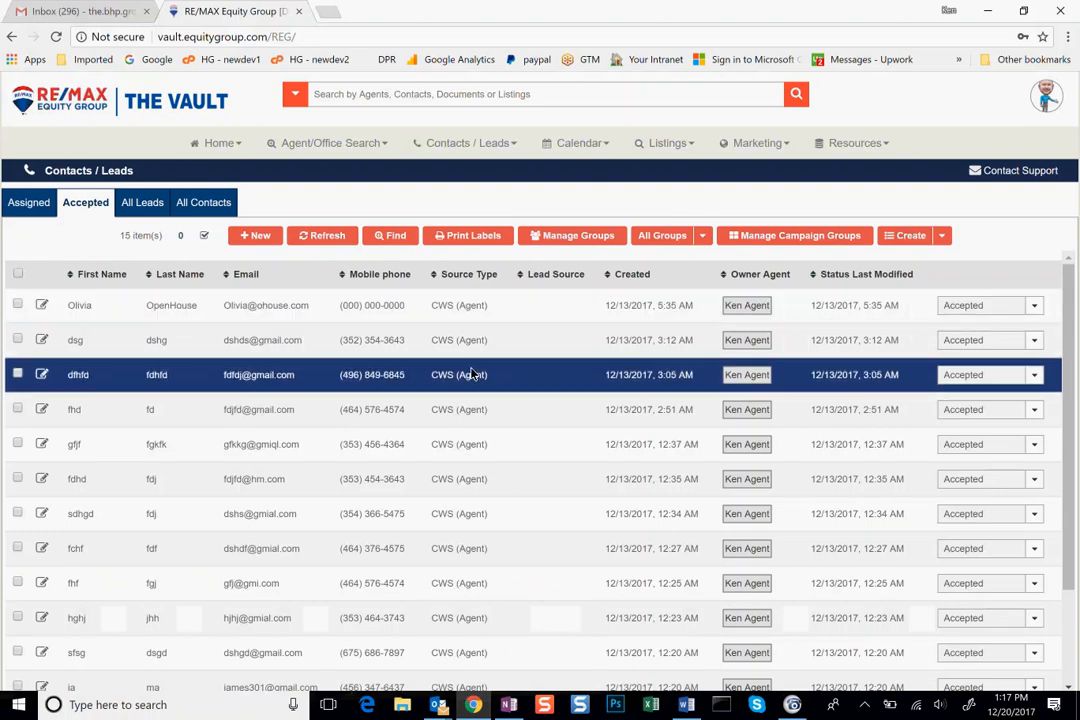
View the All Contacts list and inspect its available group filters without applying one.
{"action": "left_click", "coordinate": [218, 205]}
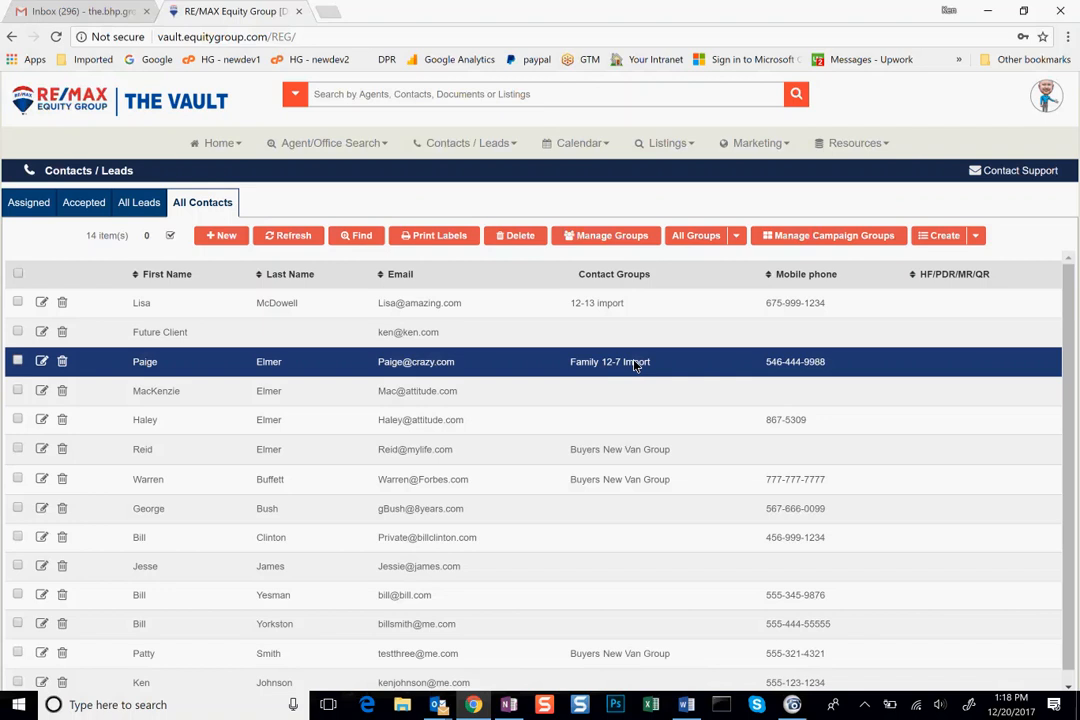
{"action": "left_click", "coordinate": [739, 236]}
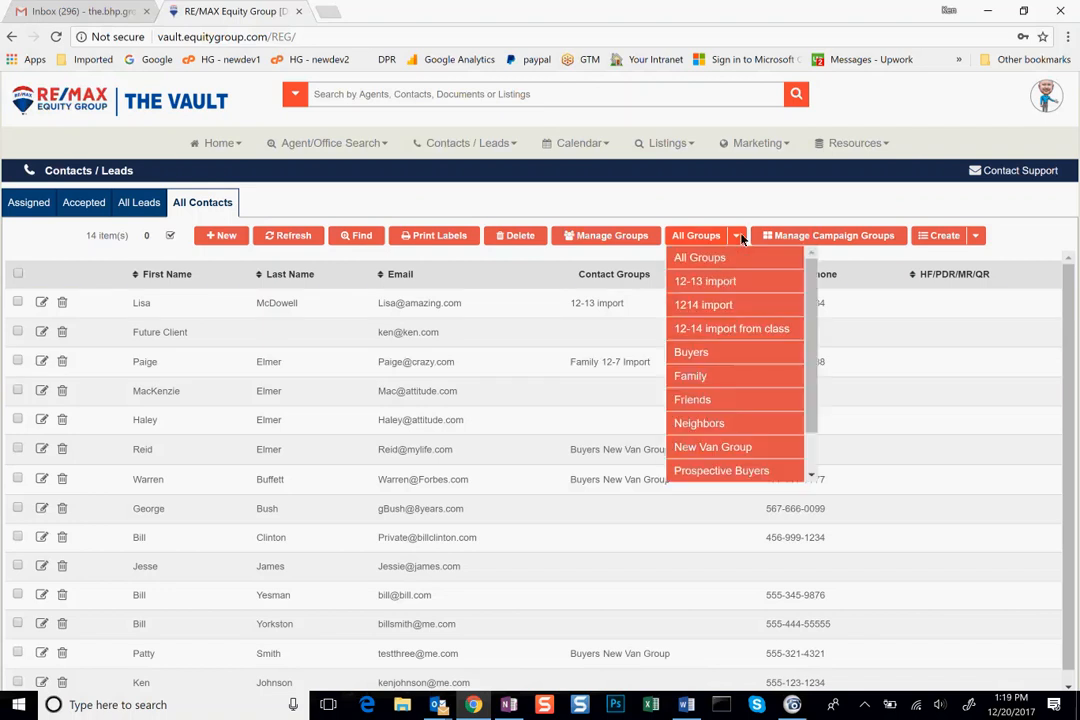
{"action": "scroll", "coordinate": [752, 345], "scroll_direction": "down", "scroll_amount": 1}
{"action": "scroll", "coordinate": [752, 347], "scroll_direction": "up", "scroll_amount": 1}
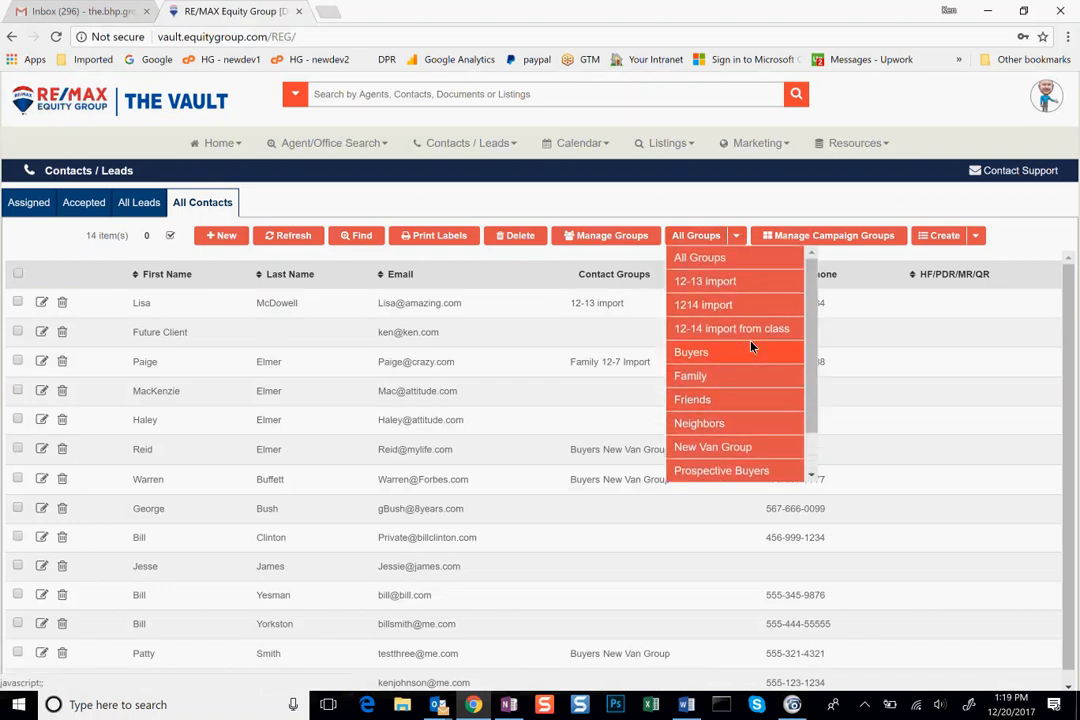
{"action": "left_click", "coordinate": [642, 202]}
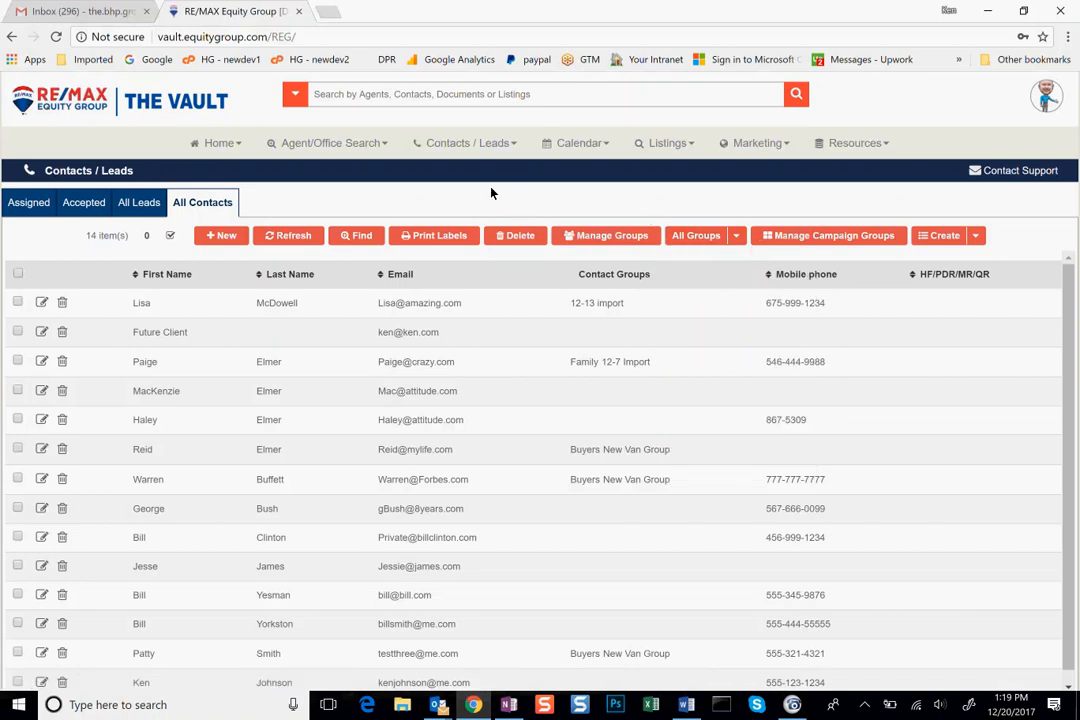
Open the list of contact groups and look at the option for adding a new group.
{"action": "left_click", "coordinate": [465, 148]}
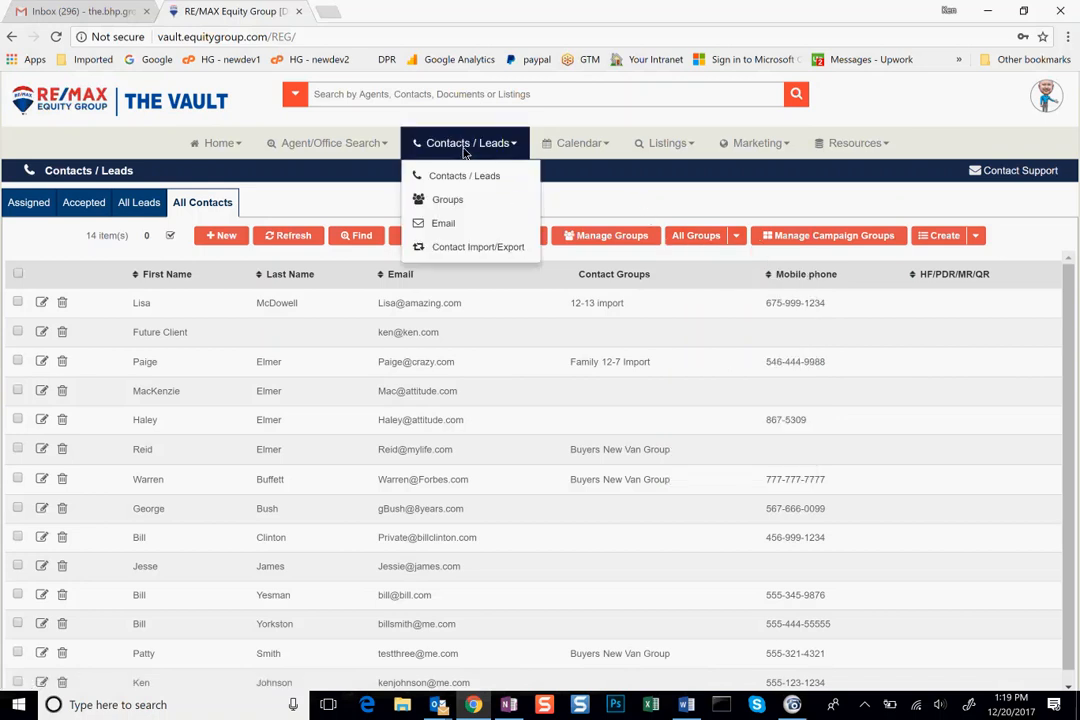
{"action": "left_click", "coordinate": [450, 202]}
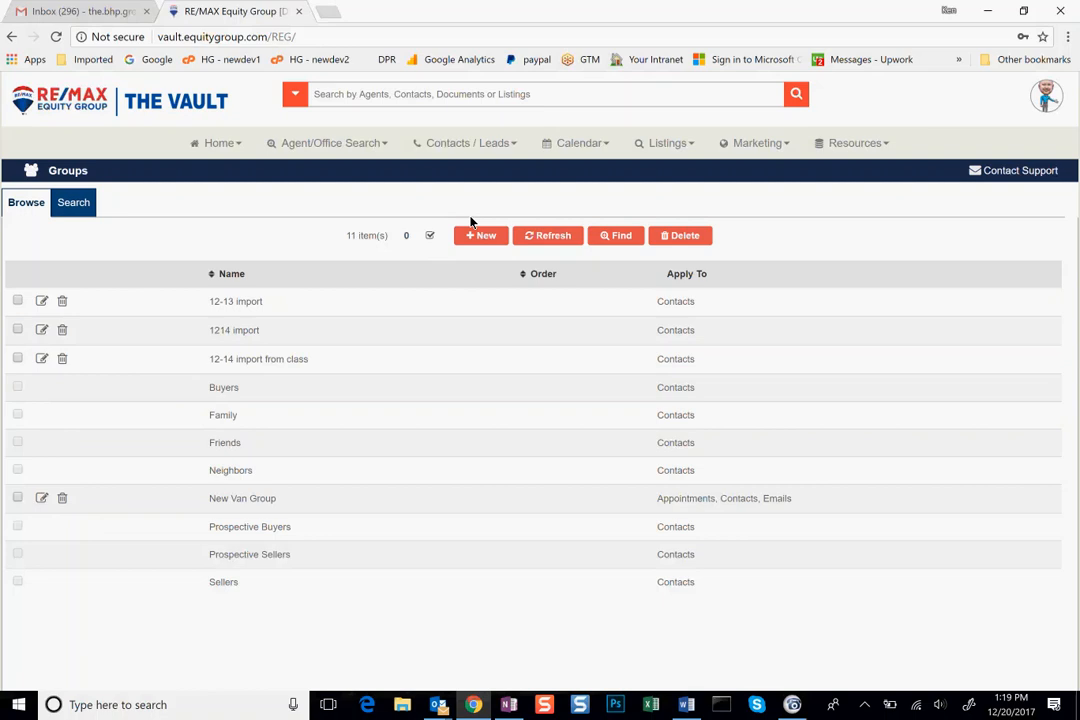
{"action": "left_click", "coordinate": [482, 235]}
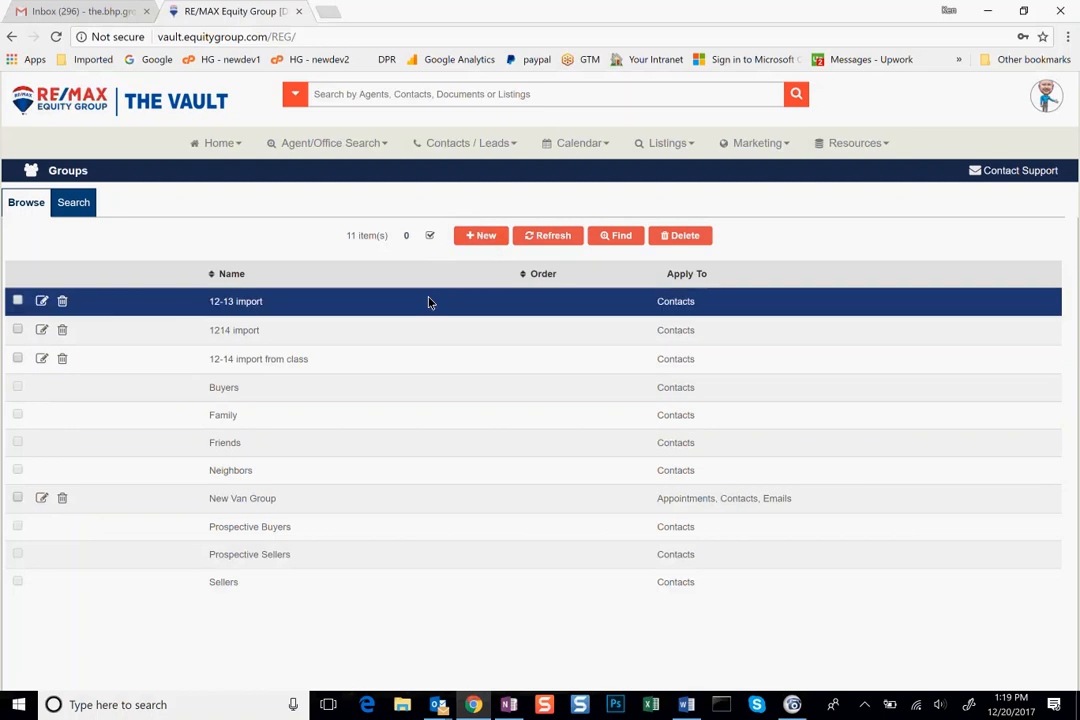
Create a group named "Test group for training" that applies to Appointments, Contacts and Emails, and save it.
{"action": "left_click", "coordinate": [280, 178]}
{"action": "type", "text": "Test group for"}
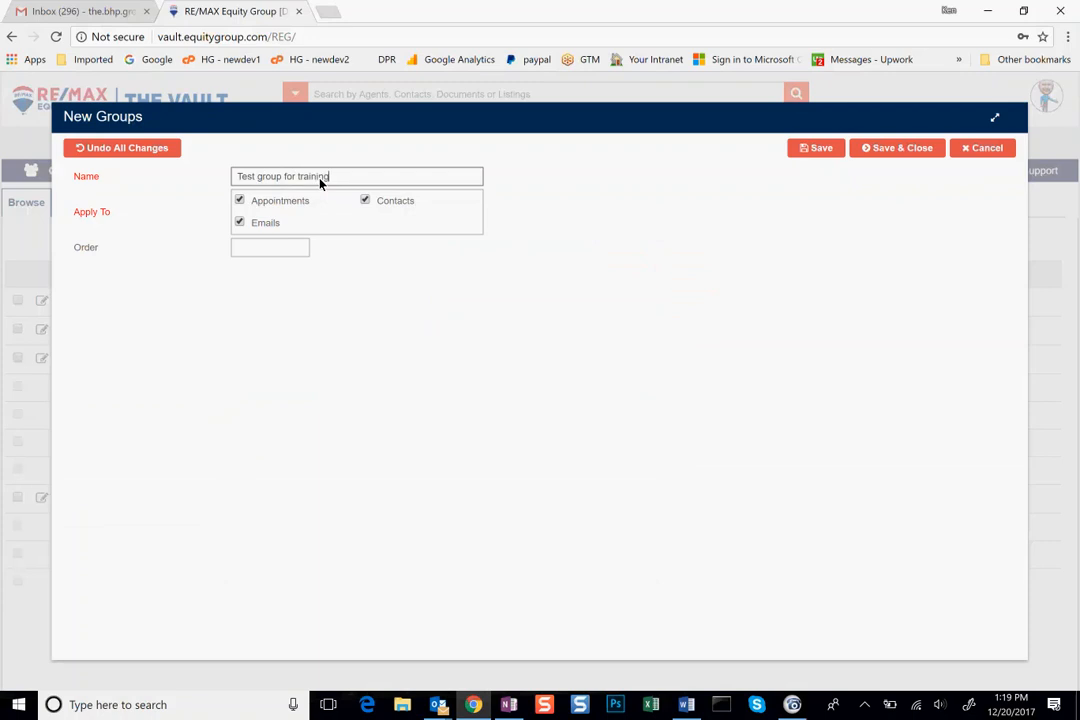
{"action": "type", "text": " training"}
{"action": "left_click", "coordinate": [884, 147]}
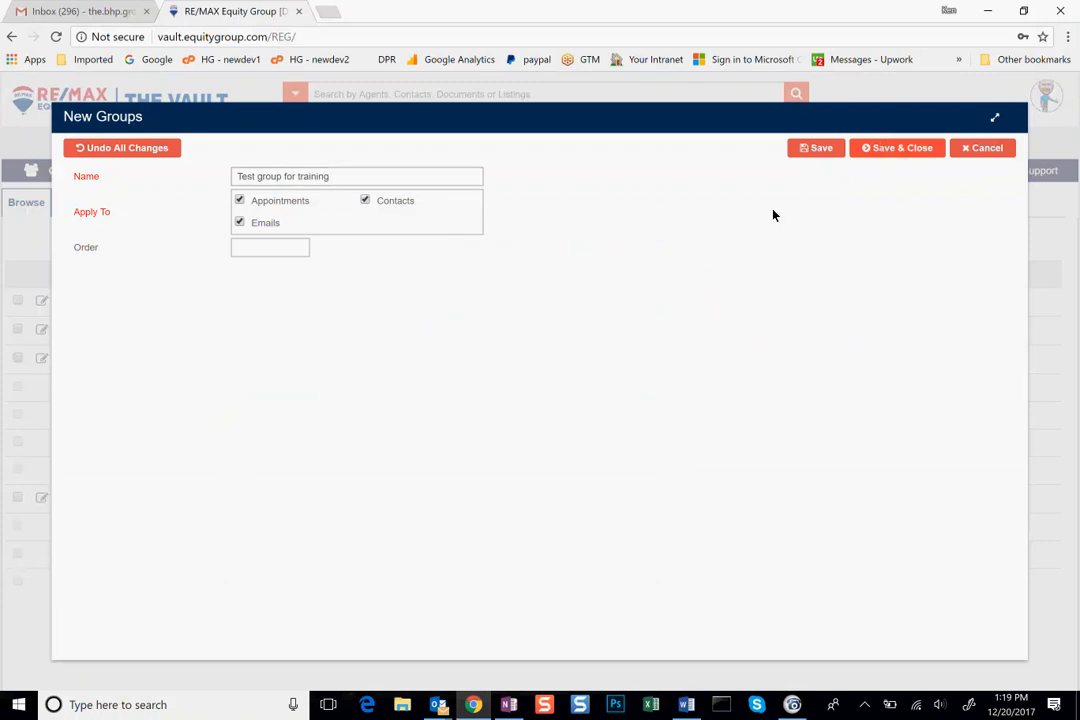
{"action": "left_click", "coordinate": [537, 226]}
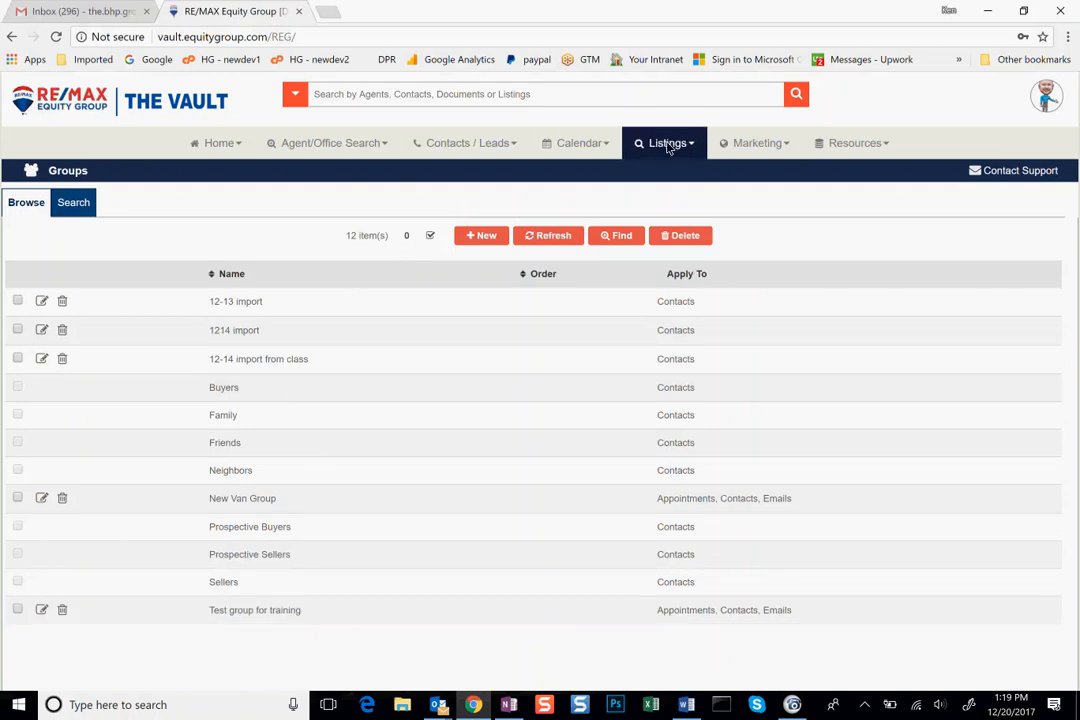
In the All Contacts list, select the first three contacts and add them to the "Test group for training" group.
{"action": "left_click", "coordinate": [471, 146]}
{"action": "left_click", "coordinate": [455, 176]}
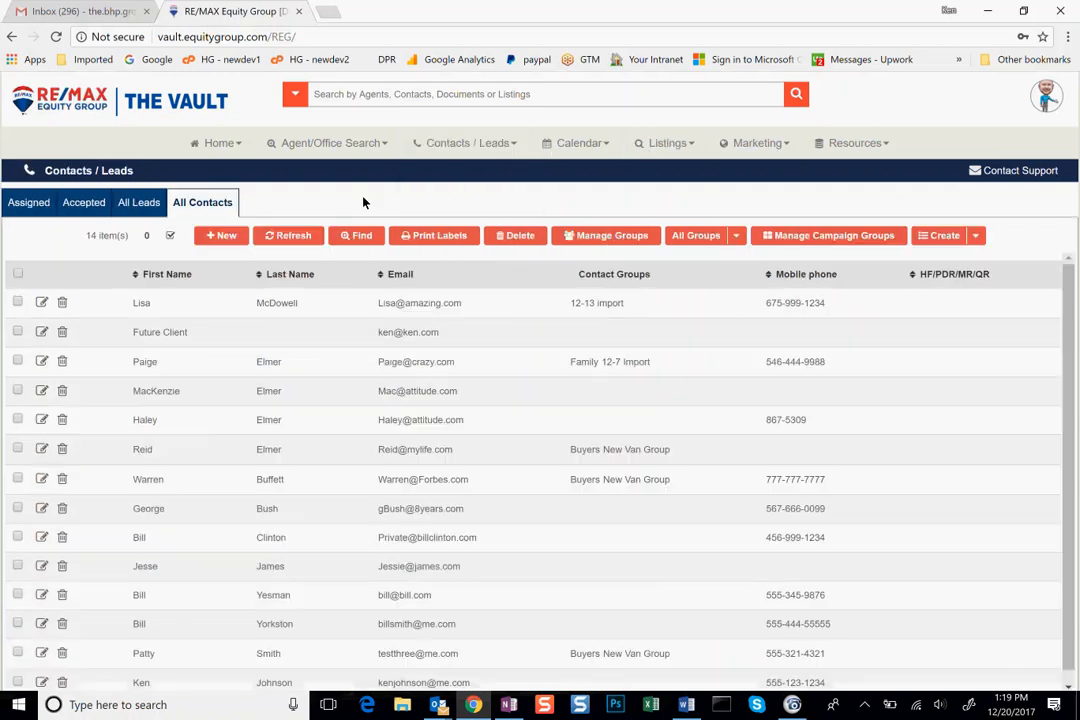
{"action": "left_click", "coordinate": [17, 302]}
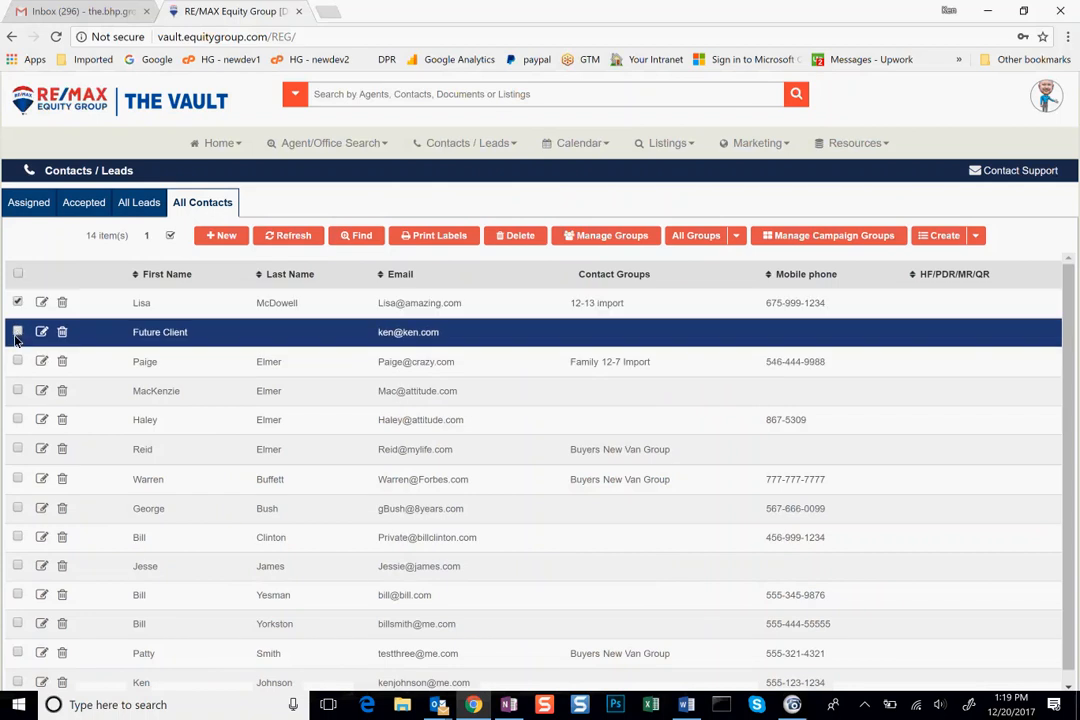
{"action": "left_click", "coordinate": [17, 332]}
{"action": "left_click", "coordinate": [17, 361]}
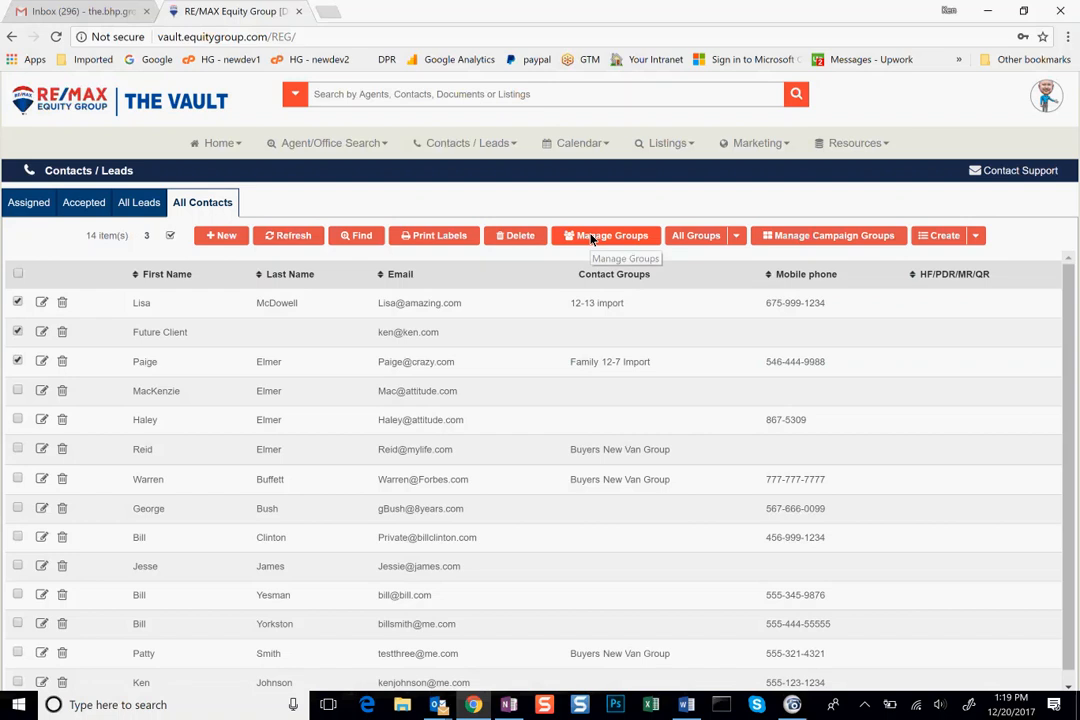
{"action": "left_click", "coordinate": [590, 235]}
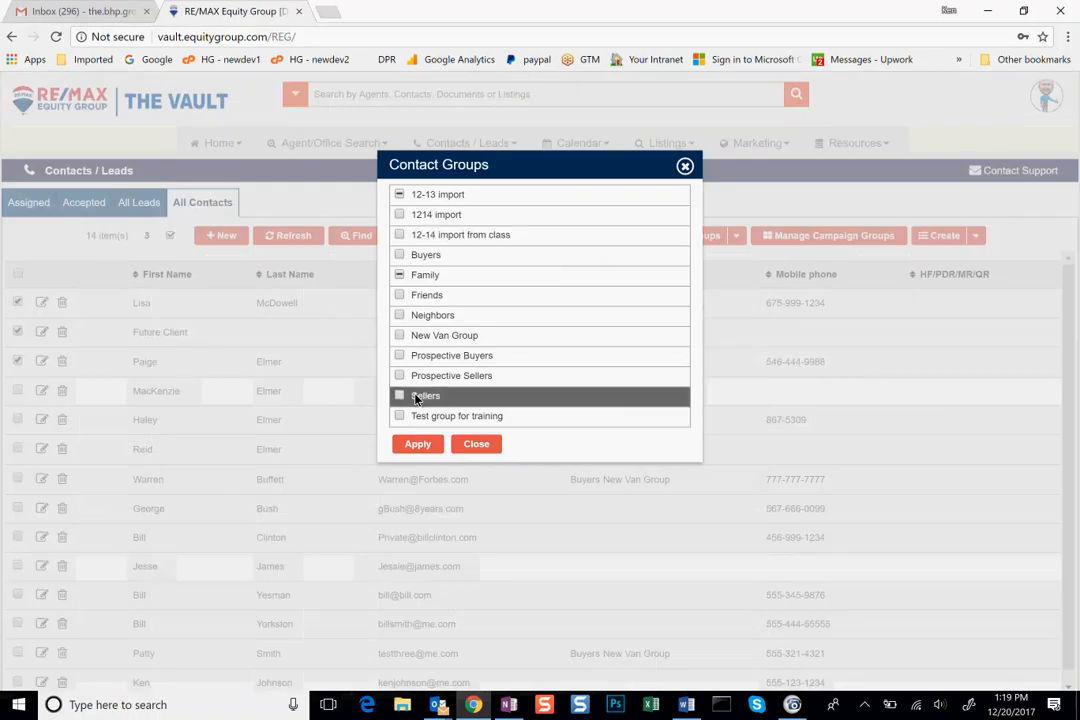
{"action": "left_click", "coordinate": [399, 416]}
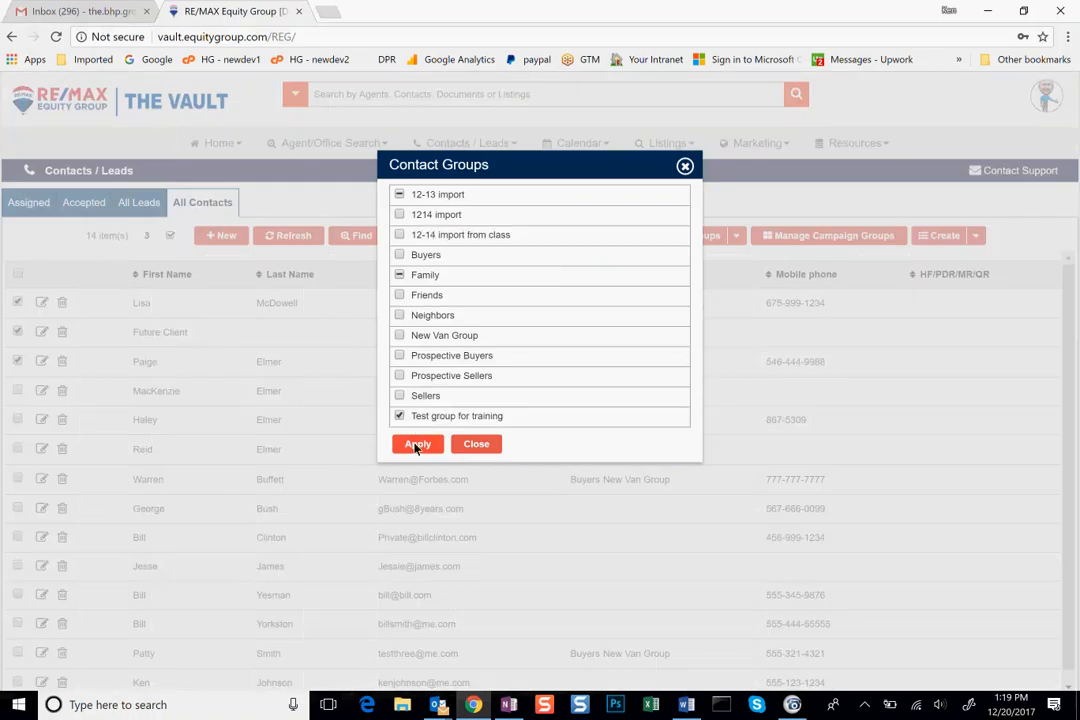
{"action": "left_click", "coordinate": [417, 446]}
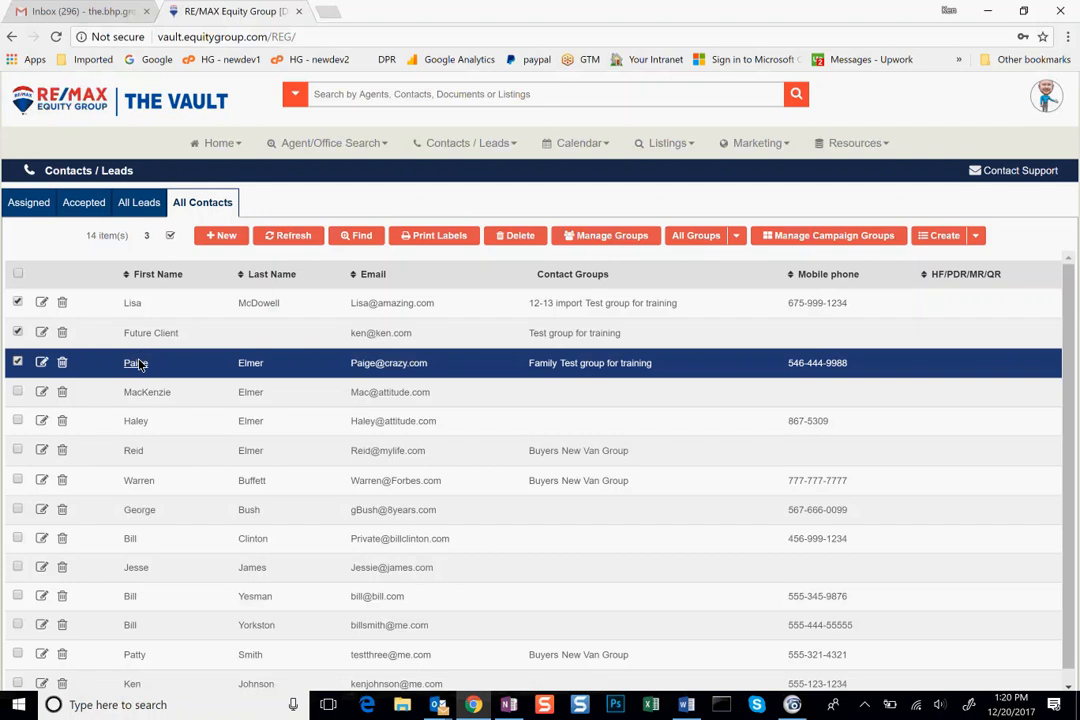
{"action": "left_click_drag", "start_coordinate": [588, 308], "coordinate": [677, 316]}
{"action": "left_click", "coordinate": [649, 307]}
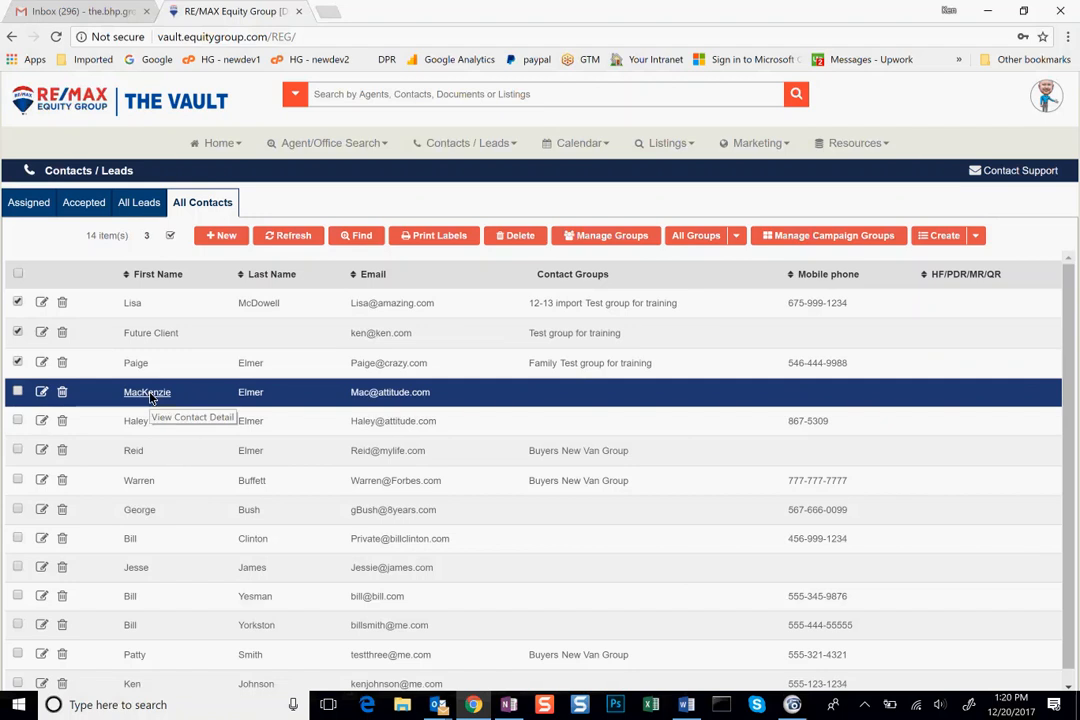
Edit the fourth contact in the list, assign it to the Prospective Buyers, Neighbors and Family groups, and save it.
{"action": "left_click", "coordinate": [42, 393]}
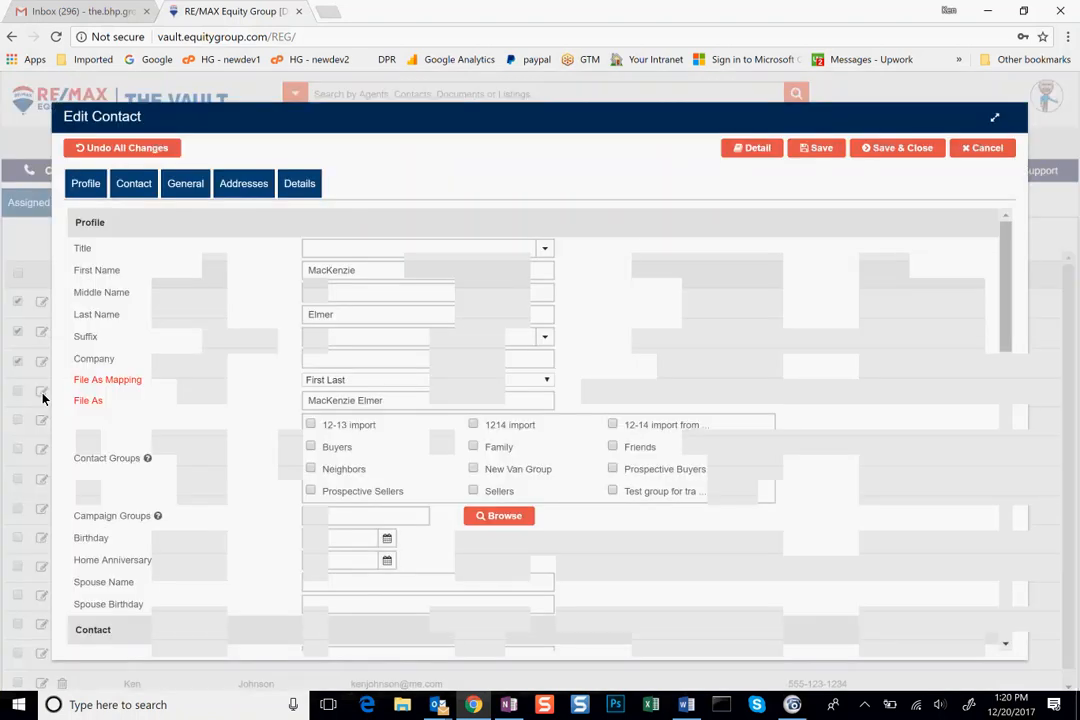
{"action": "scroll", "coordinate": [256, 362], "scroll_direction": "down", "scroll_amount": 15}
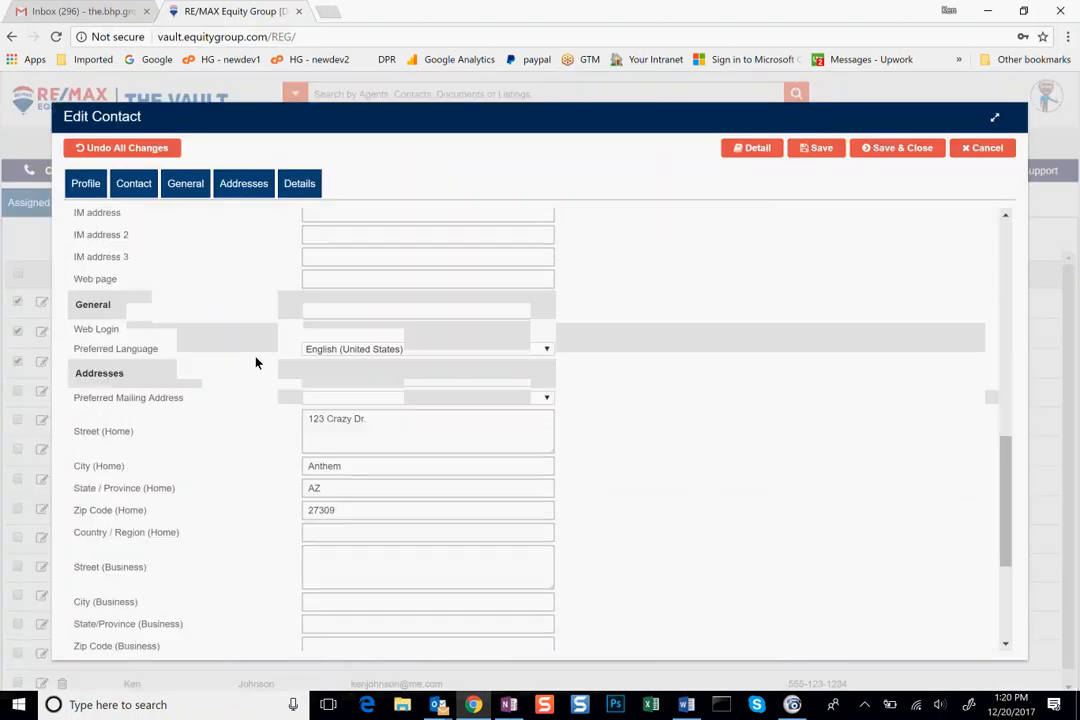
{"action": "scroll", "coordinate": [256, 362], "scroll_direction": "up", "scroll_amount": 8}
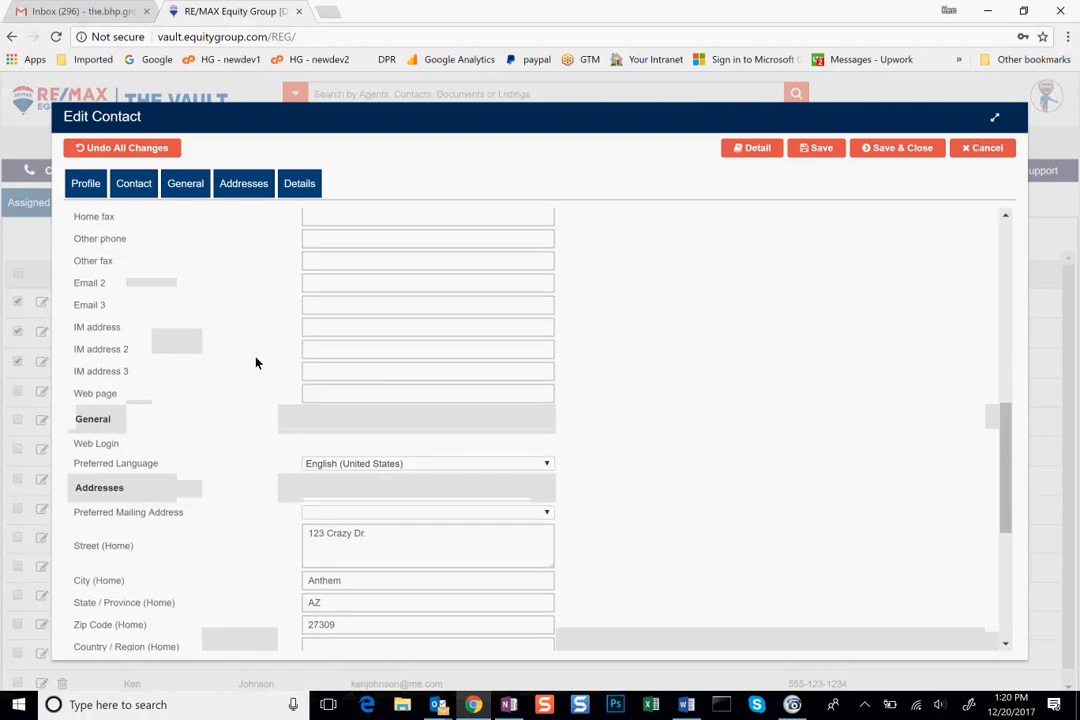
{"action": "scroll", "coordinate": [256, 362], "scroll_direction": "up", "scroll_amount": 5}
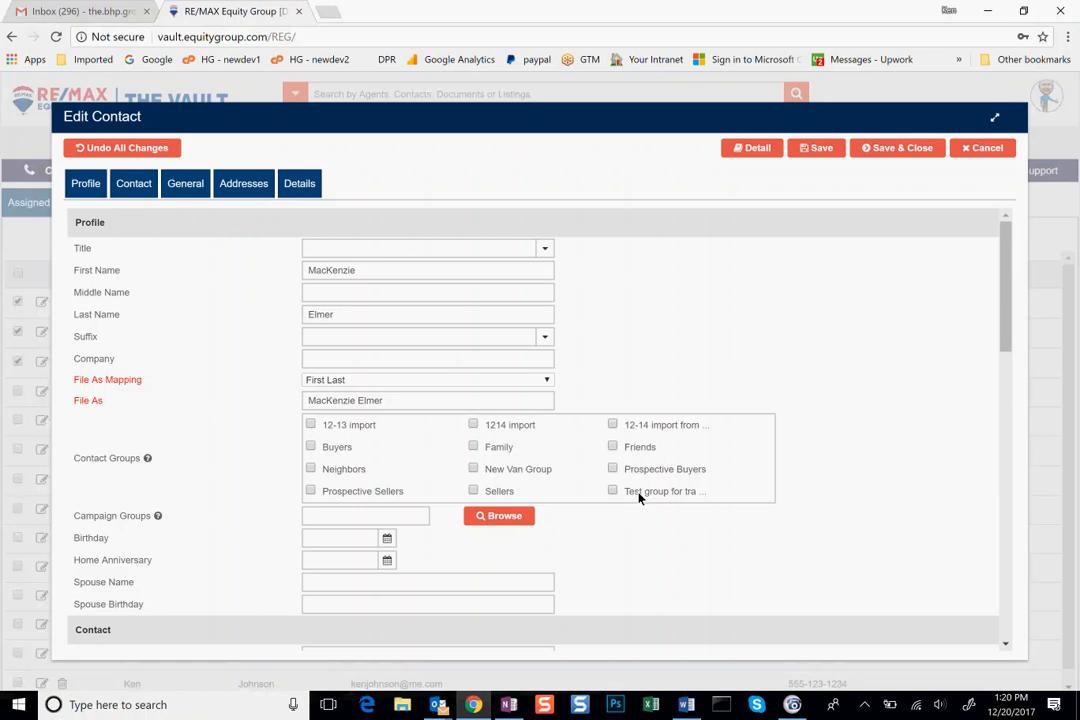
{"action": "left_click", "coordinate": [612, 468]}
{"action": "left_click", "coordinate": [473, 446]}
{"action": "left_click", "coordinate": [885, 150]}
{"action": "left_click", "coordinate": [540, 226]}
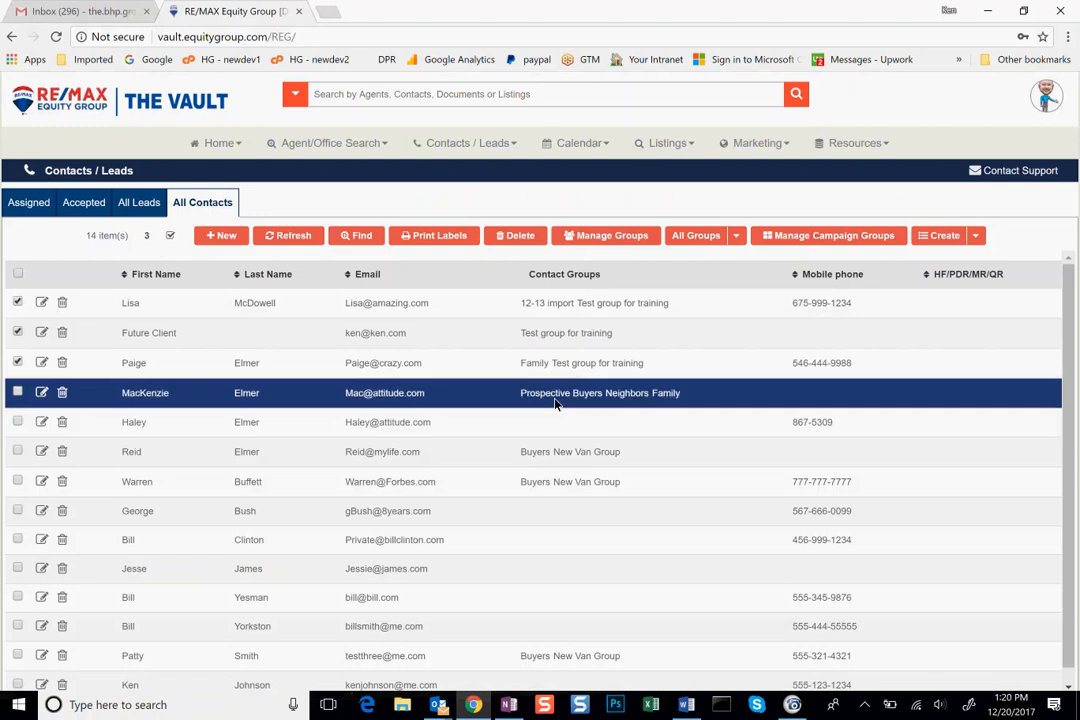
Filter the contact list to the Family group and deselect the first contact shown.
{"action": "right_click", "coordinate": [697, 208]}
{"action": "left_click", "coordinate": [683, 209]}
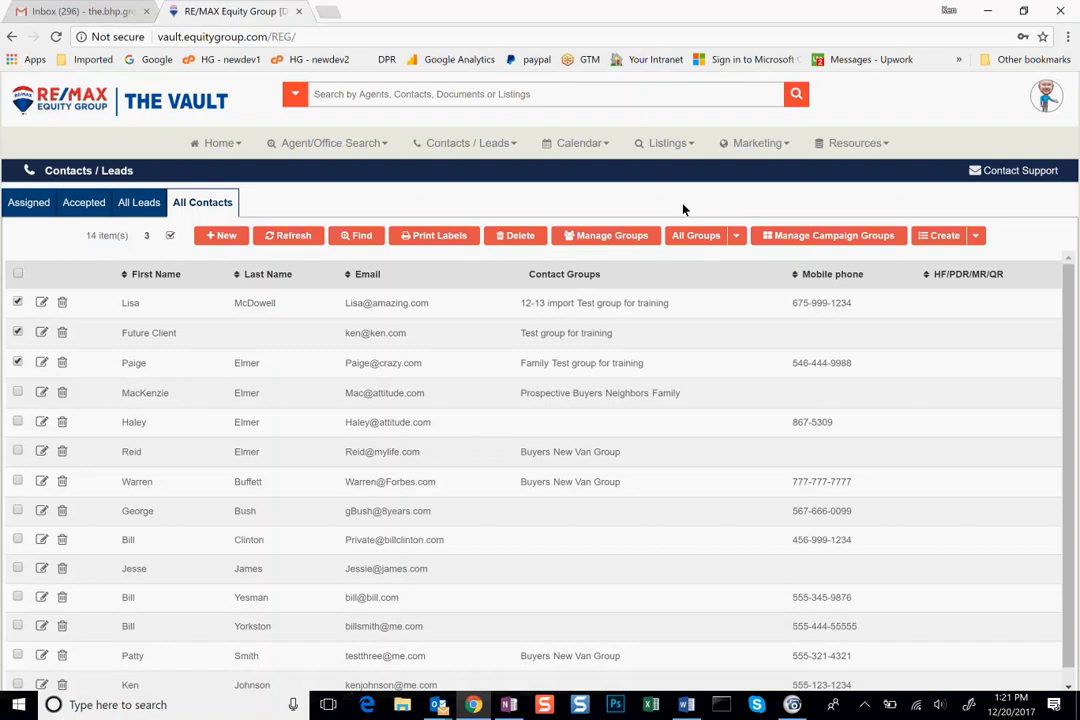
{"action": "left_click", "coordinate": [736, 237]}
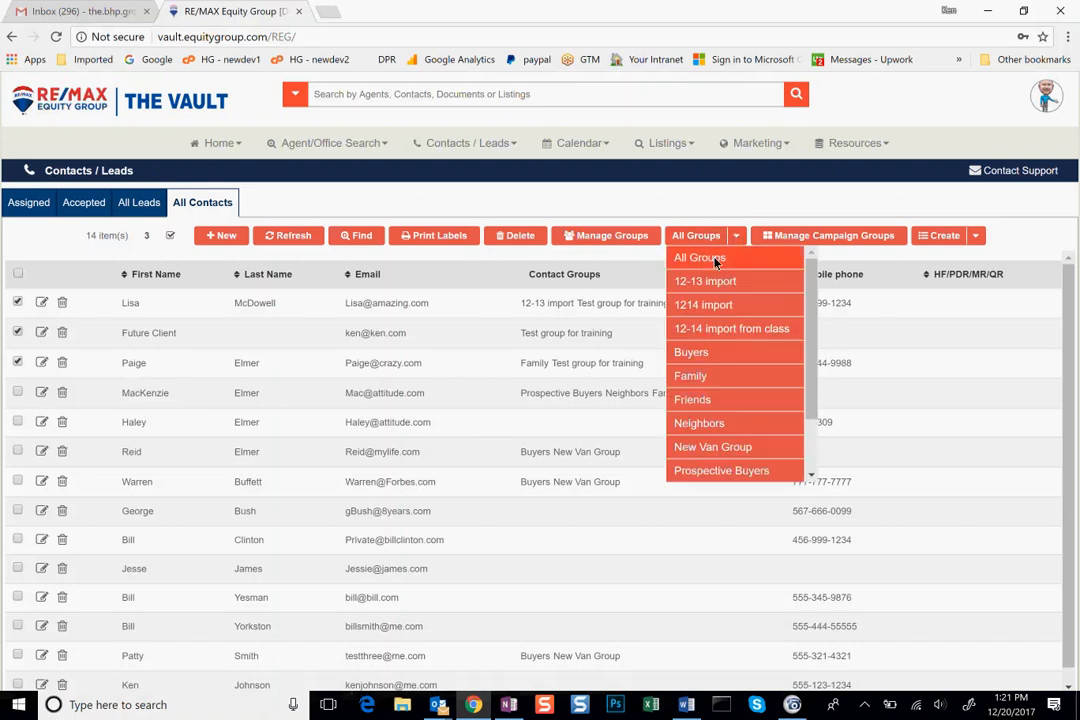
{"action": "left_click", "coordinate": [712, 375]}
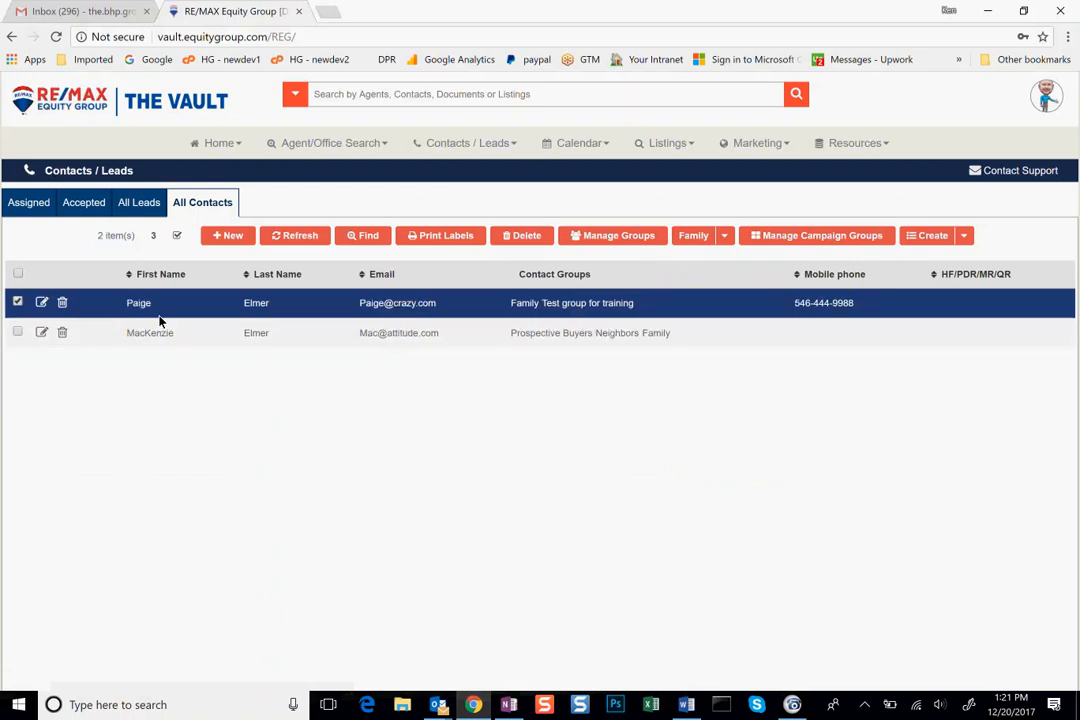
{"action": "left_click", "coordinate": [17, 301]}
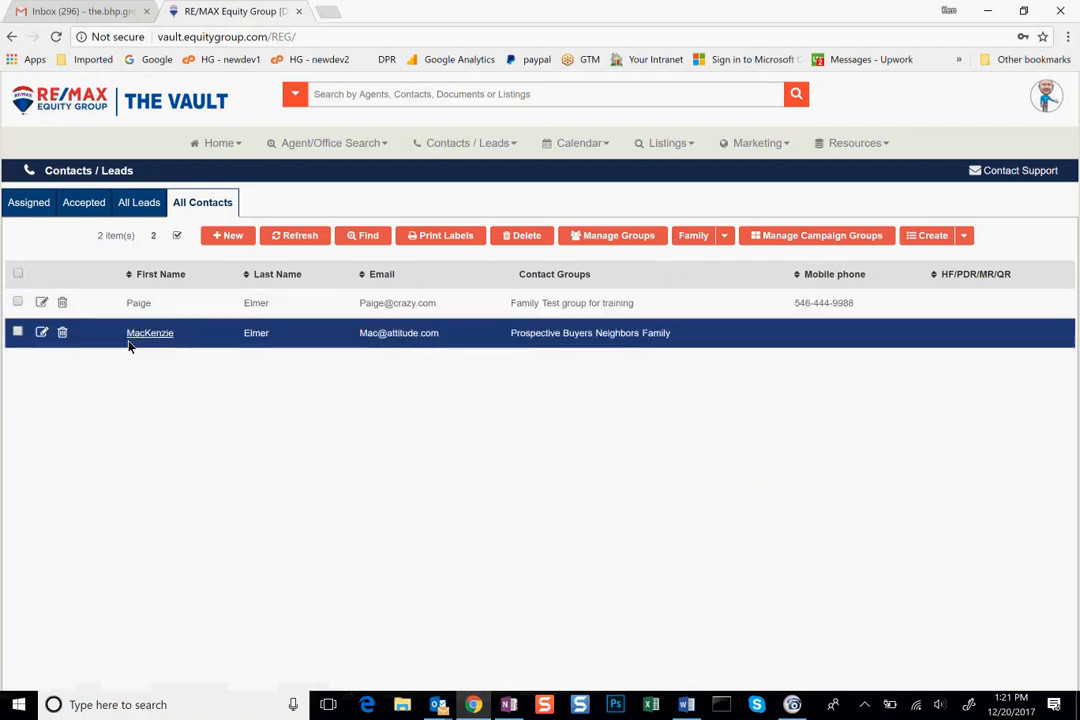
{"action": "left_click", "coordinate": [727, 235]}
{"action": "left_click", "coordinate": [729, 235]}
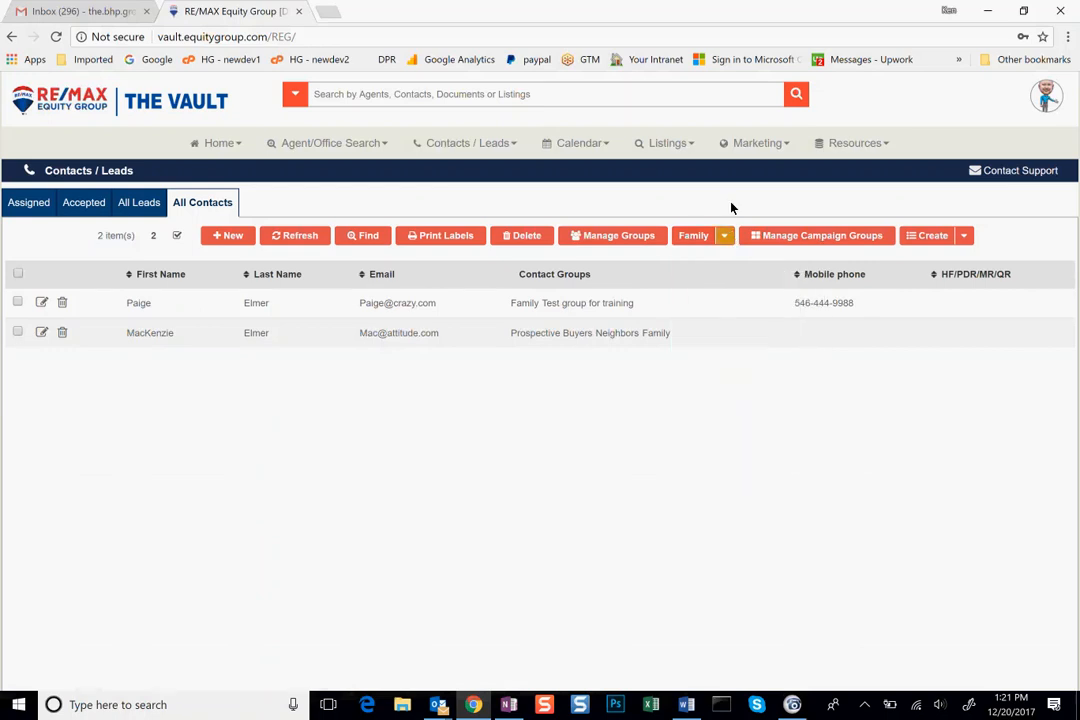
Go to the home page and return to Contacts / Leads to check whether the group filter persists.
{"action": "left_click", "coordinate": [220, 145]}
{"action": "left_click", "coordinate": [227, 177]}
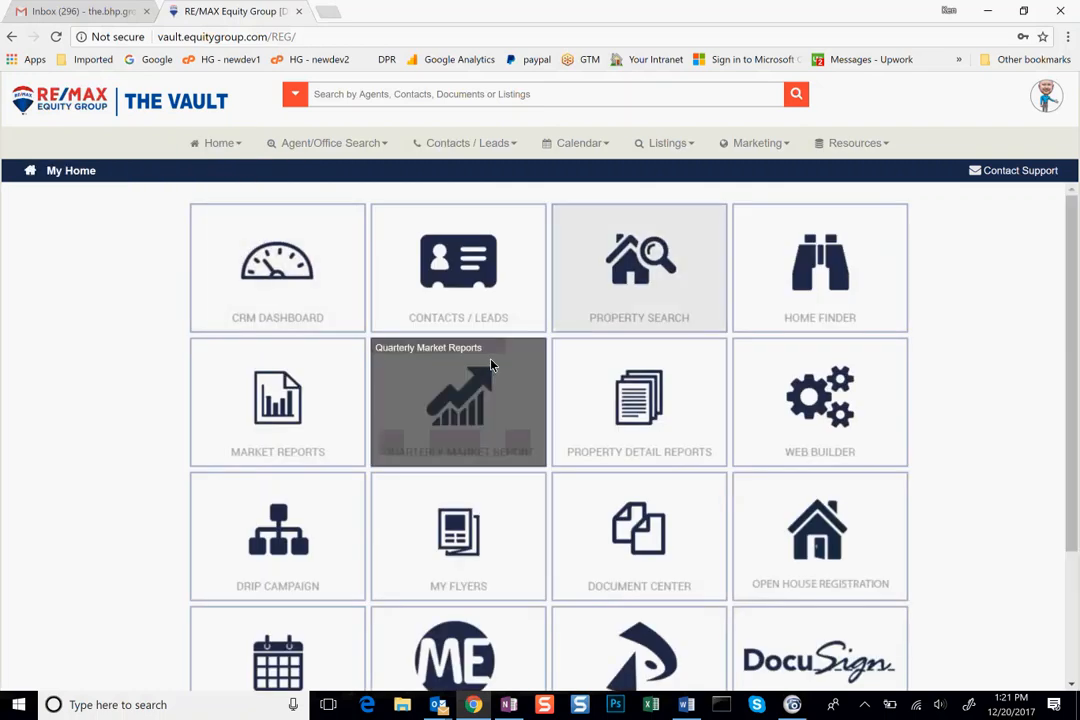
{"action": "left_click", "coordinate": [462, 145]}
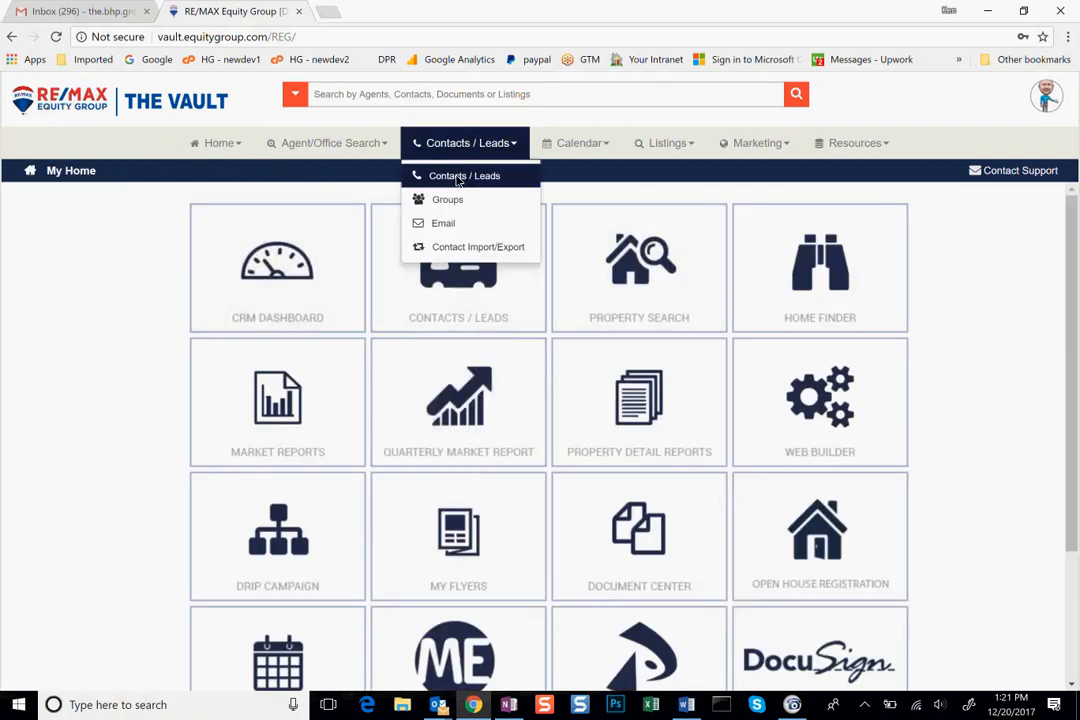
{"action": "left_click", "coordinate": [460, 177]}
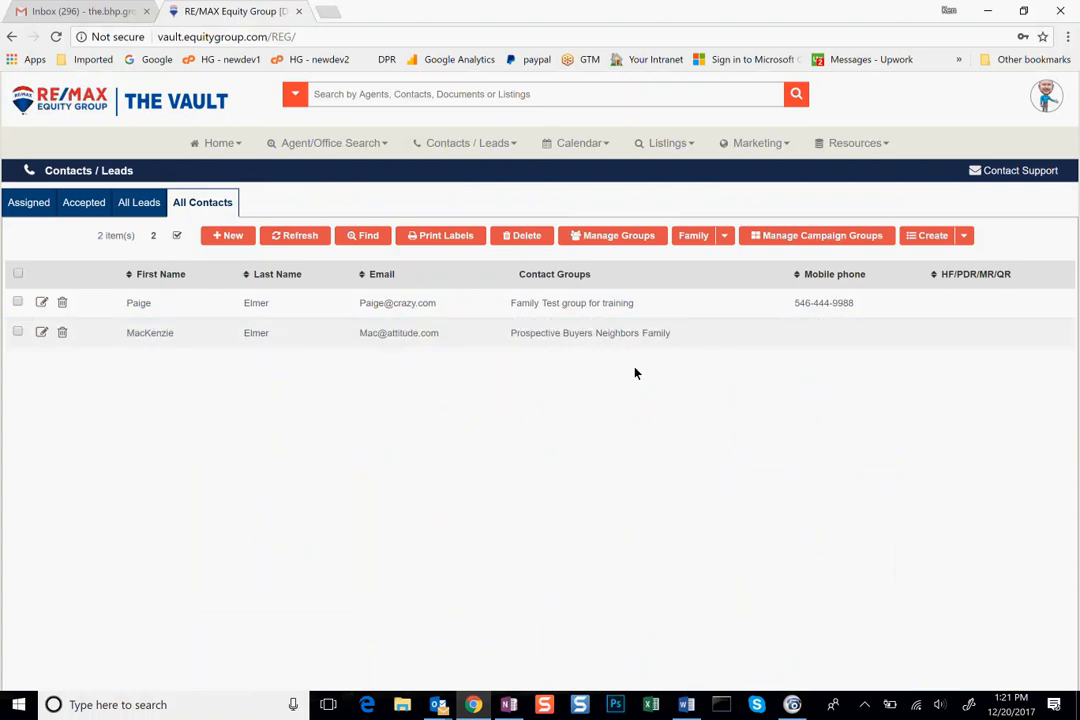
Reset the contact list's group filter to All Groups.
{"action": "left_click", "coordinate": [733, 239]}
{"action": "left_click", "coordinate": [730, 237]}
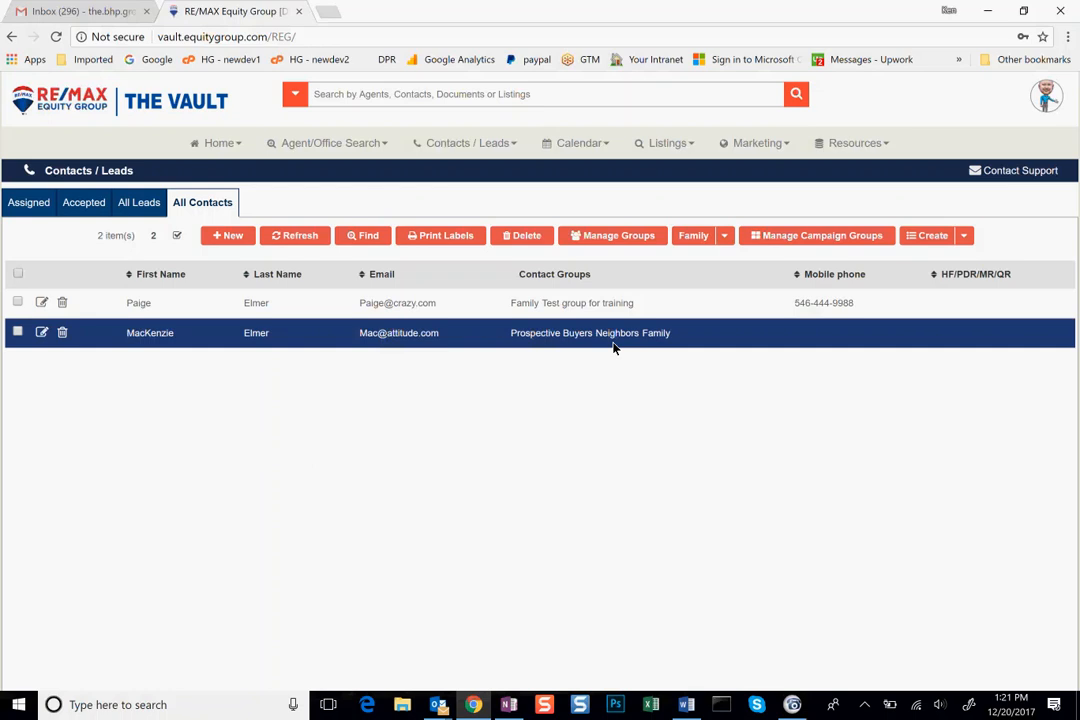
{"action": "left_click", "coordinate": [722, 237]}
{"action": "left_click", "coordinate": [720, 240]}
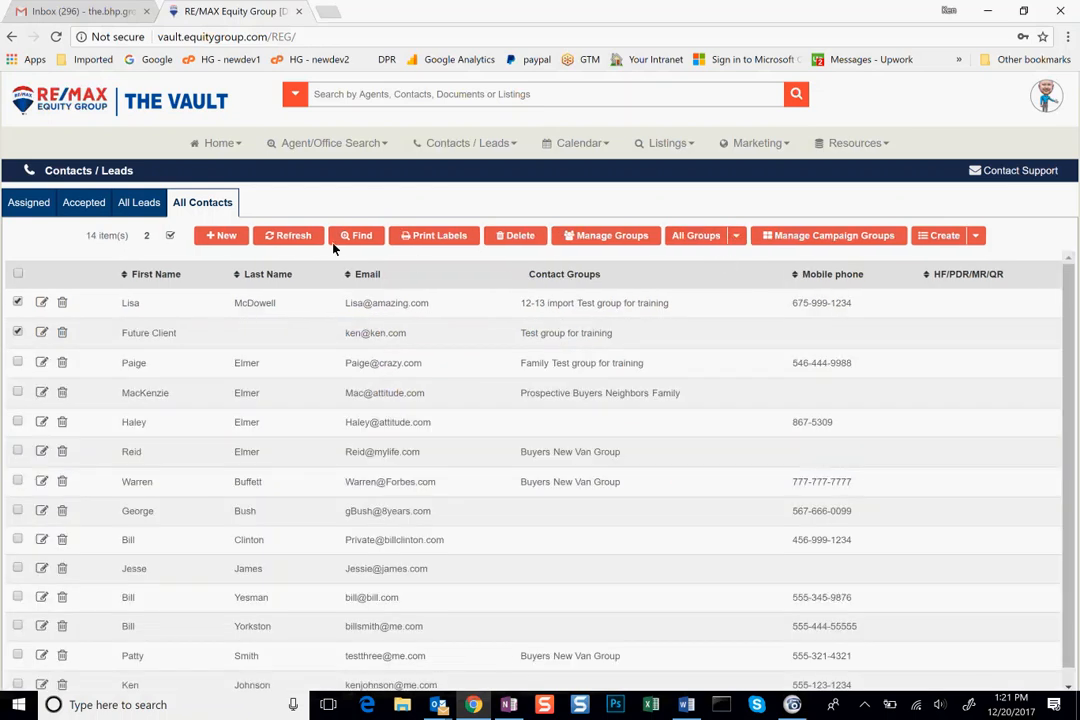
Use Find to search the contacts by the third listed contact's first name.
{"action": "left_click", "coordinate": [360, 236]}
{"action": "left_click", "coordinate": [438, 217]}
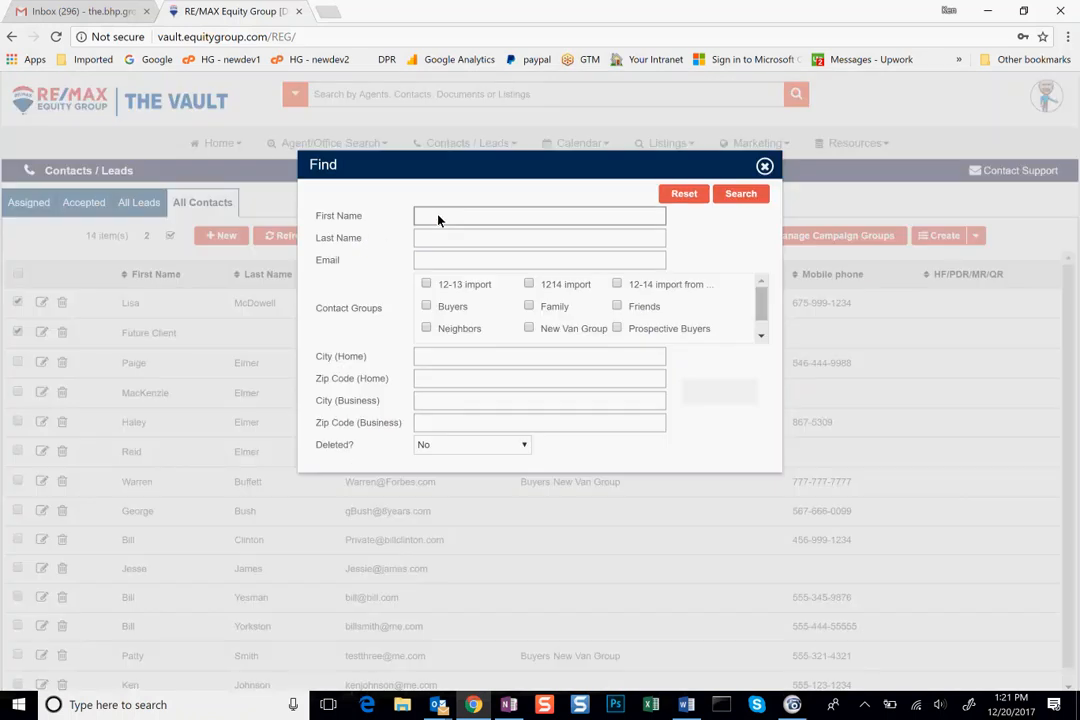
{"action": "type", "text": "paige"}
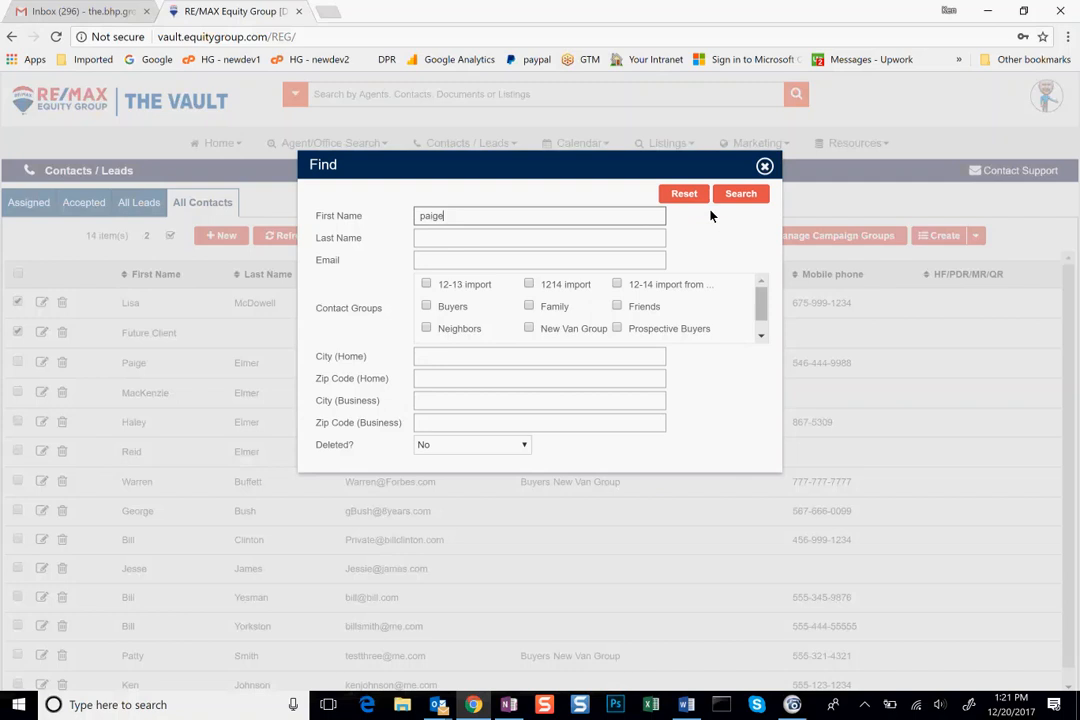
{"action": "left_click", "coordinate": [738, 196]}
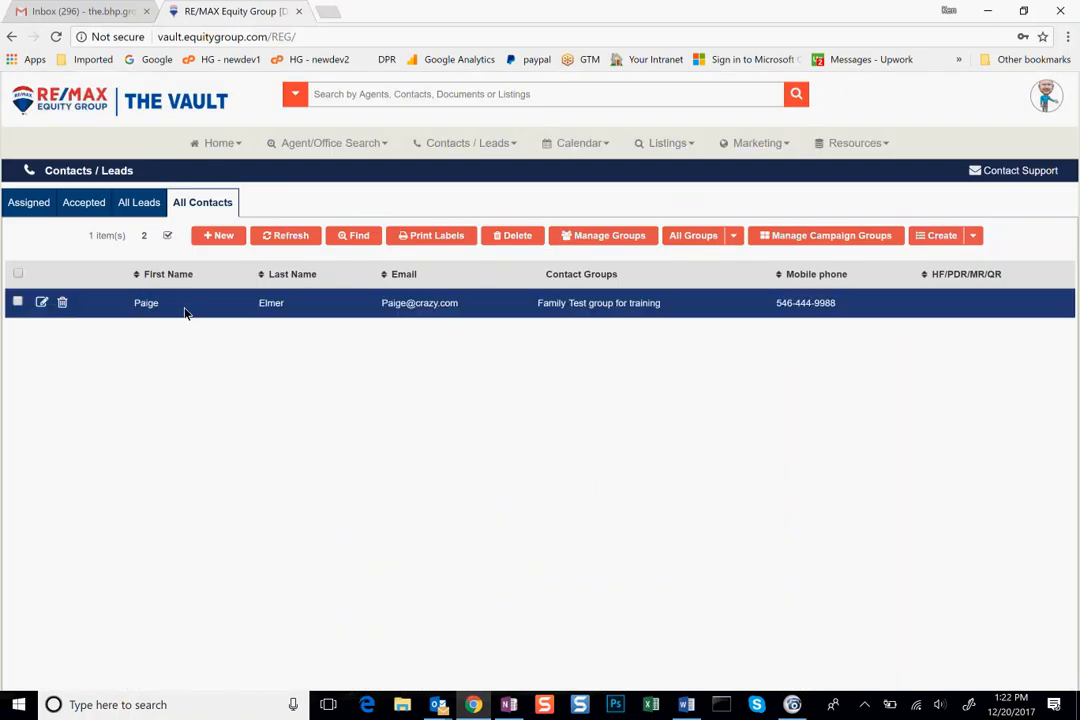
Clear the Find criteria and rerun the search to list all contacts.
{"action": "left_click", "coordinate": [362, 235]}
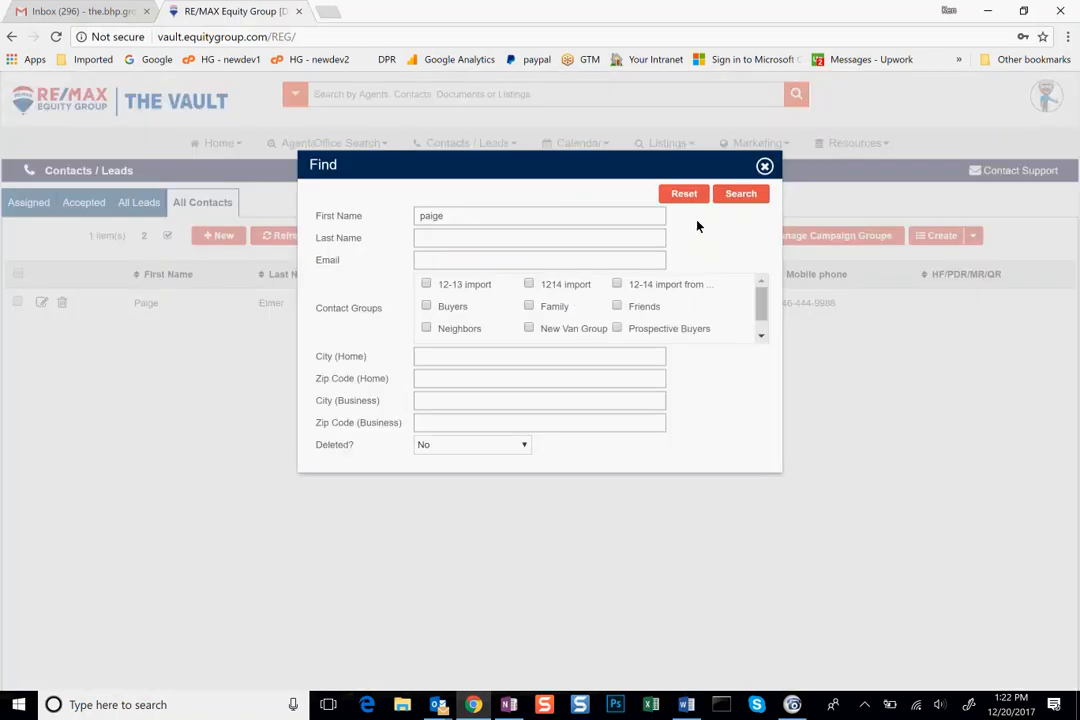
{"action": "left_click", "coordinate": [690, 193]}
{"action": "left_click", "coordinate": [740, 194]}
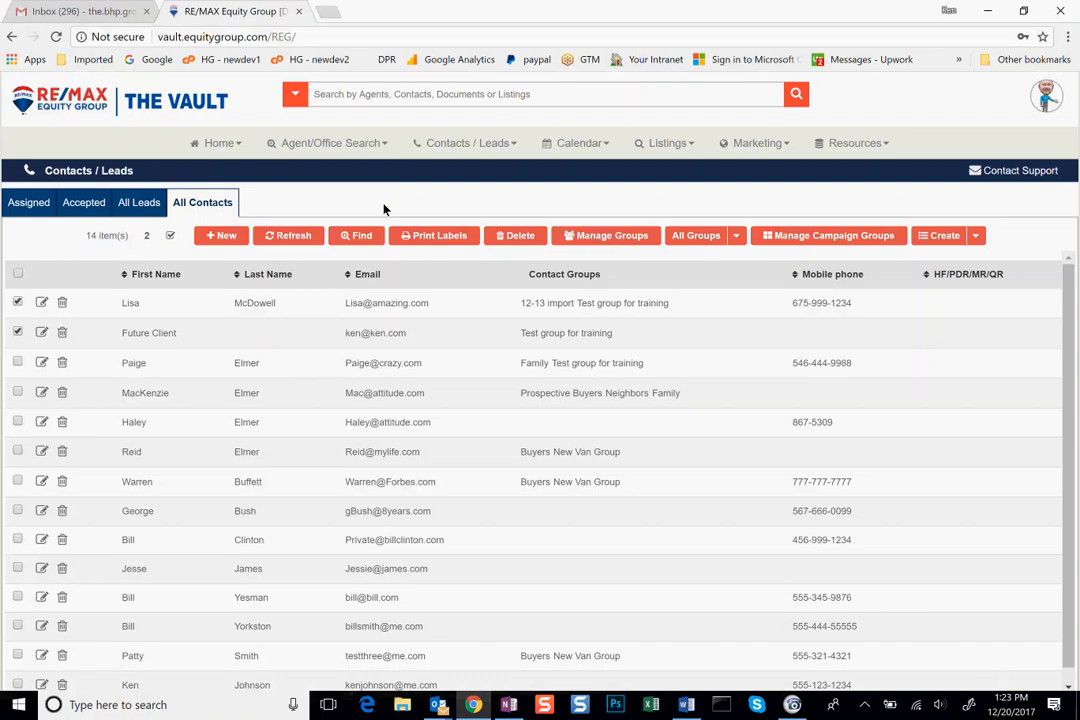
Start a contact import in Contact Import/Export and set the file type to "CSV File from any other source".
{"action": "left_click", "coordinate": [463, 148]}
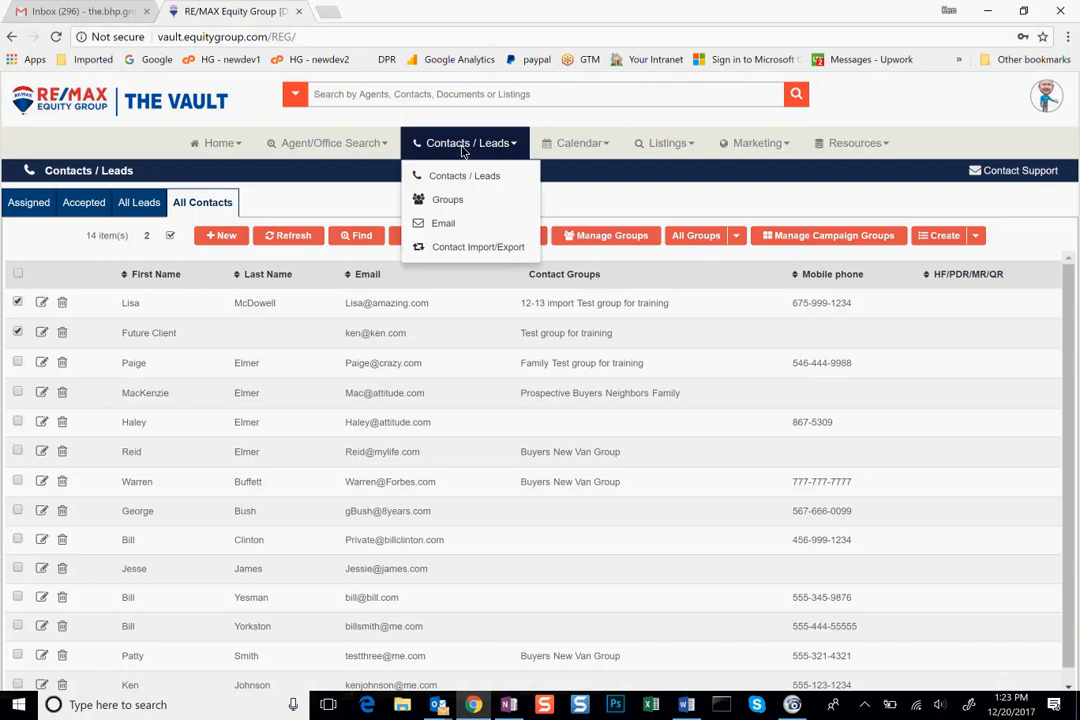
{"action": "left_click", "coordinate": [462, 250]}
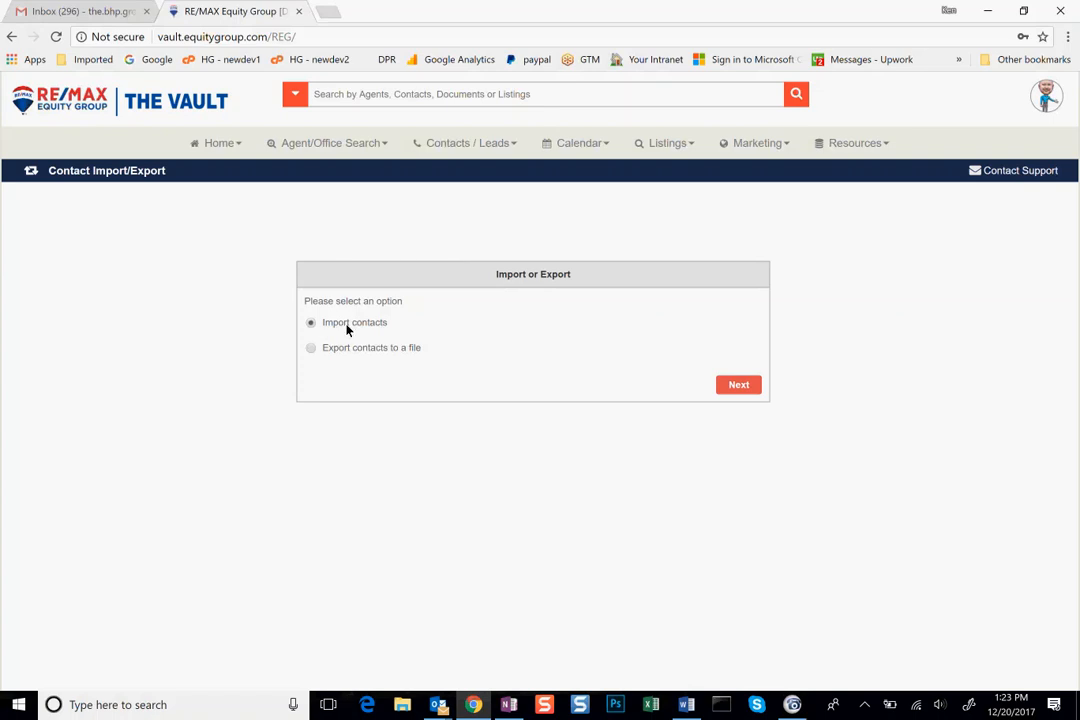
{"action": "left_click", "coordinate": [736, 385]}
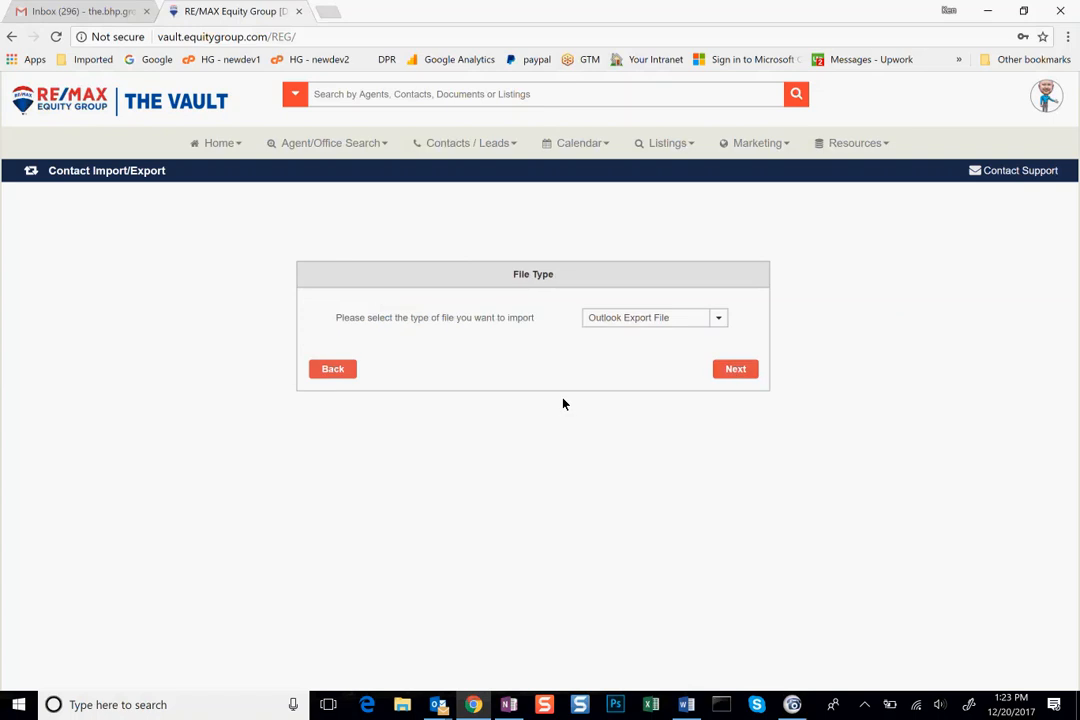
{"action": "left_click", "coordinate": [718, 317]}
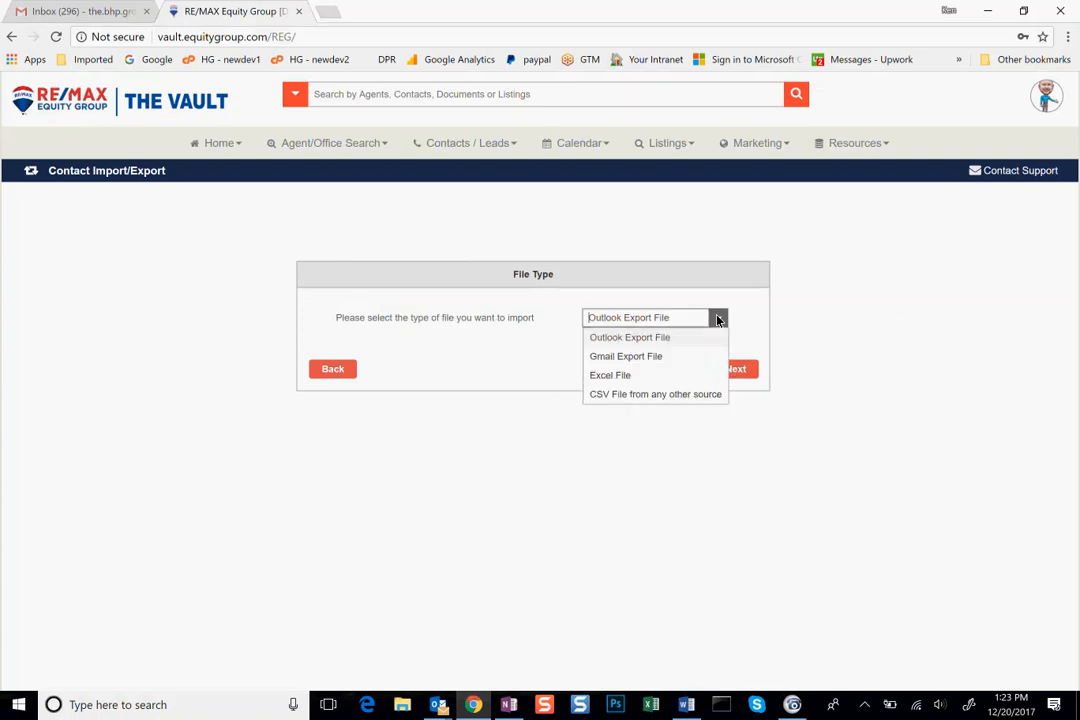
{"action": "left_click", "coordinate": [621, 400]}
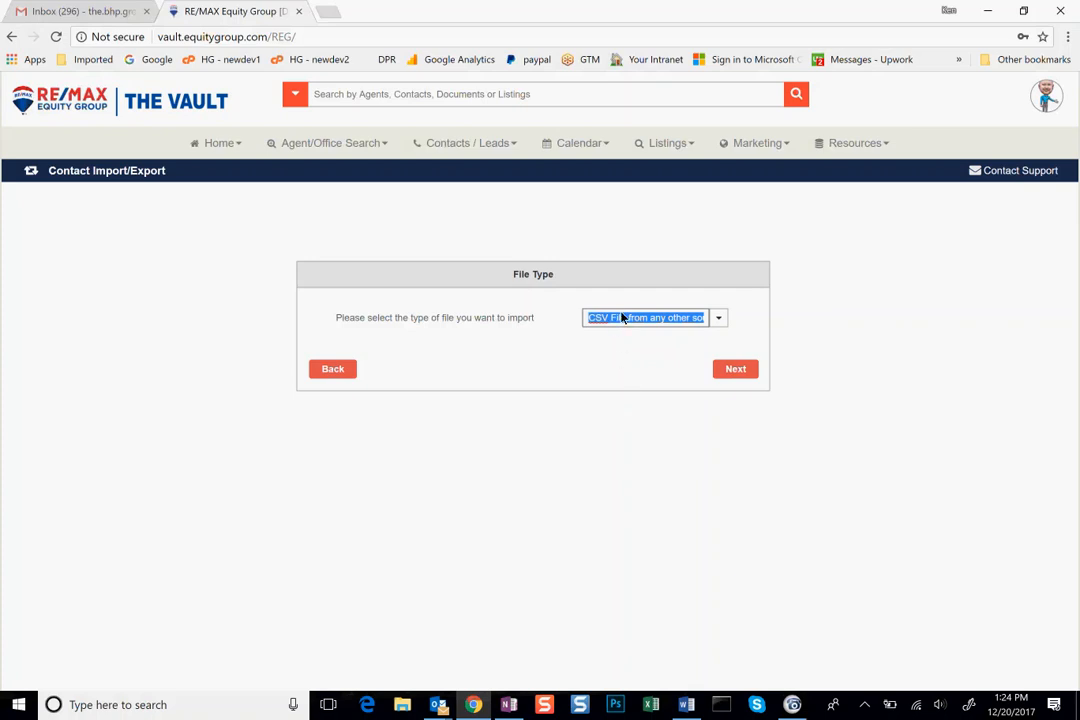
Continue to the file upload and choose "test import file-1" from the Desktop as the contact file to import.
{"action": "left_click", "coordinate": [640, 372]}
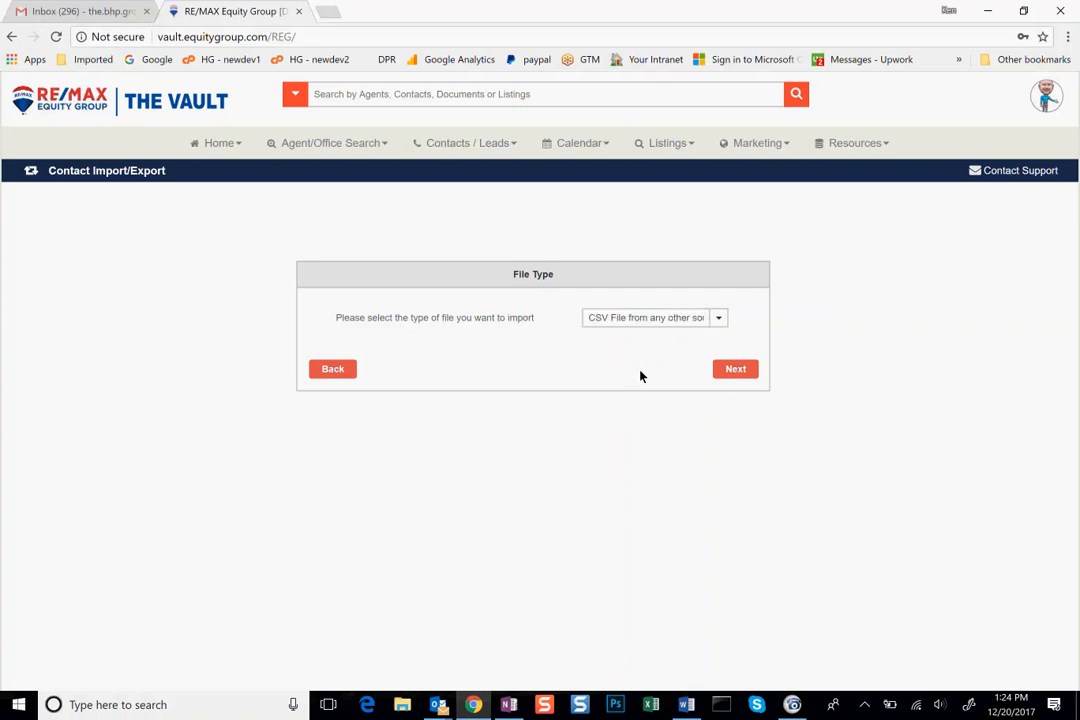
{"action": "left_click", "coordinate": [735, 370]}
{"action": "left_click", "coordinate": [510, 315]}
{"action": "scroll", "coordinate": [119, 180], "scroll_direction": "down", "scroll_amount": 1}
{"action": "scroll", "coordinate": [119, 180], "scroll_direction": "down", "scroll_amount": 5}
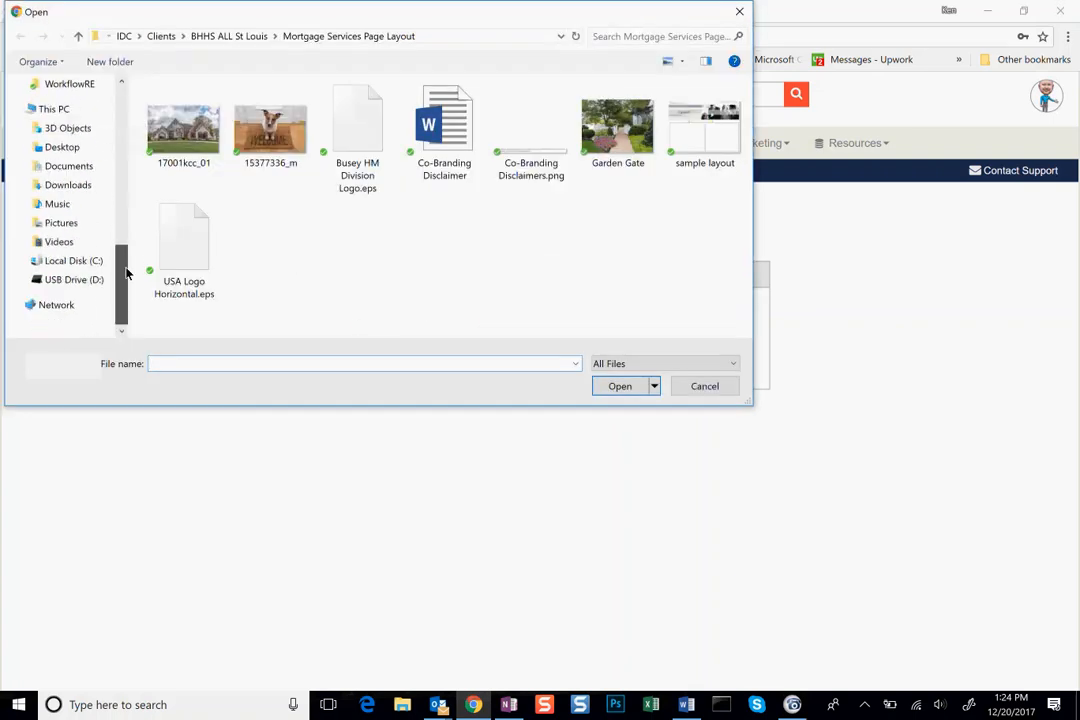
{"action": "left_click", "coordinate": [60, 148]}
{"action": "left_click", "coordinate": [190, 125]}
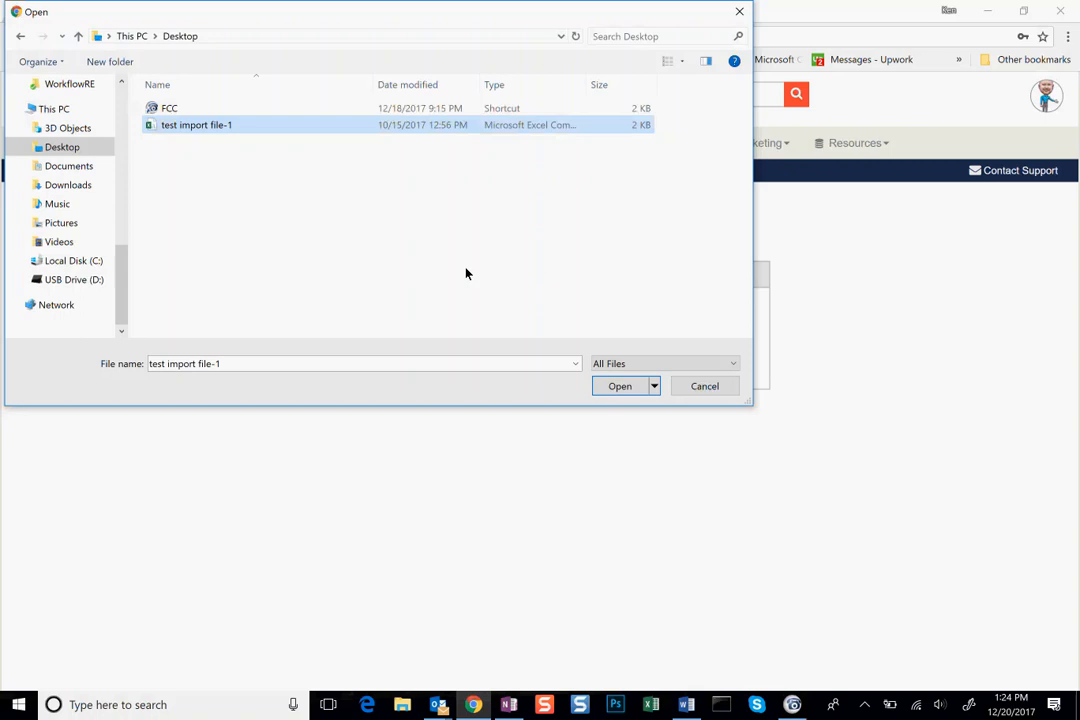
{"action": "left_click", "coordinate": [620, 386]}
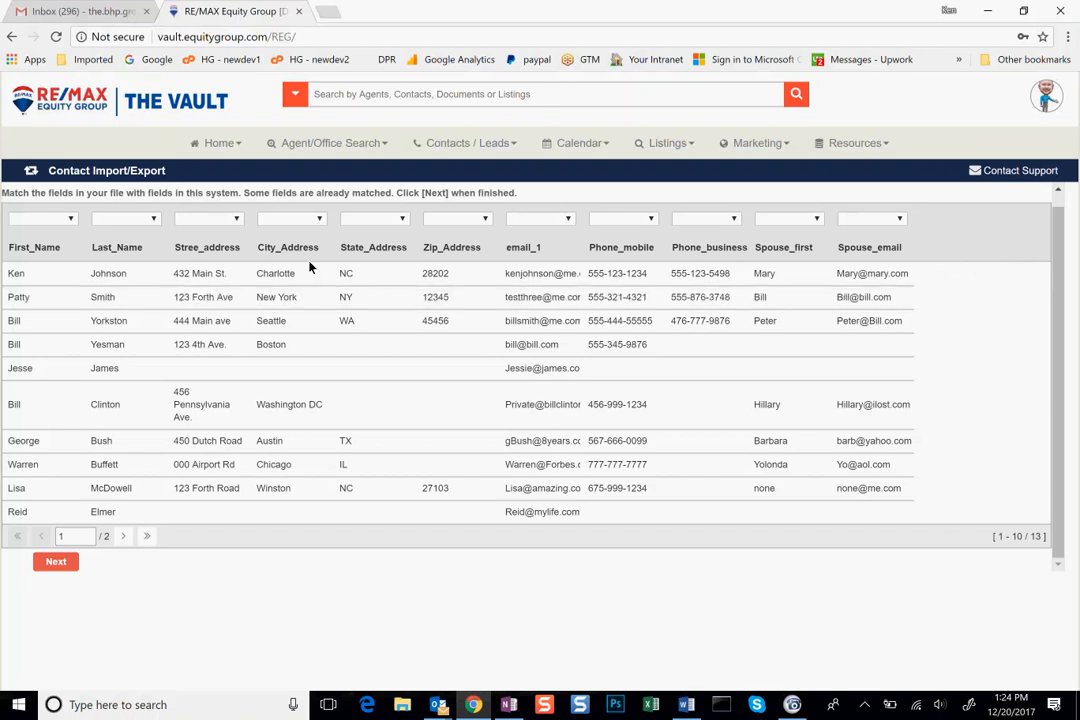
Match the First_Name column to First Name and the Last_Name column to Last Name.
{"action": "left_click", "coordinate": [71, 220]}
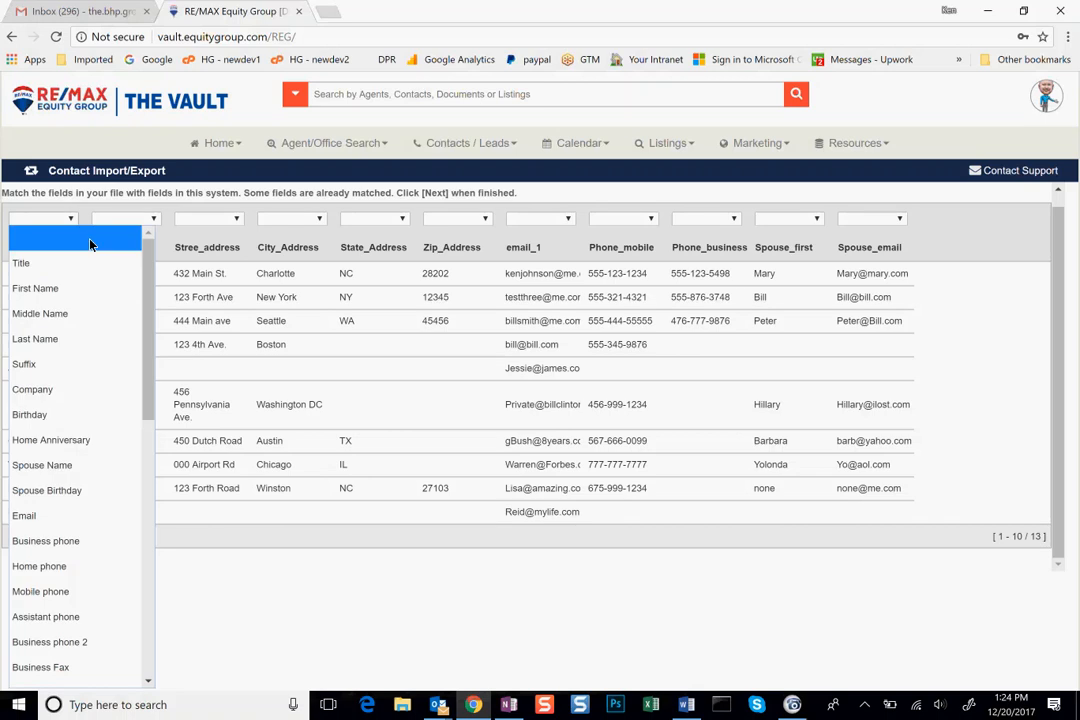
{"action": "scroll", "coordinate": [137, 500], "scroll_direction": "down", "scroll_amount": 6}
{"action": "scroll", "coordinate": [137, 500], "scroll_direction": "down", "scroll_amount": 3}
{"action": "scroll", "coordinate": [130, 450], "scroll_direction": "up", "scroll_amount": 9}
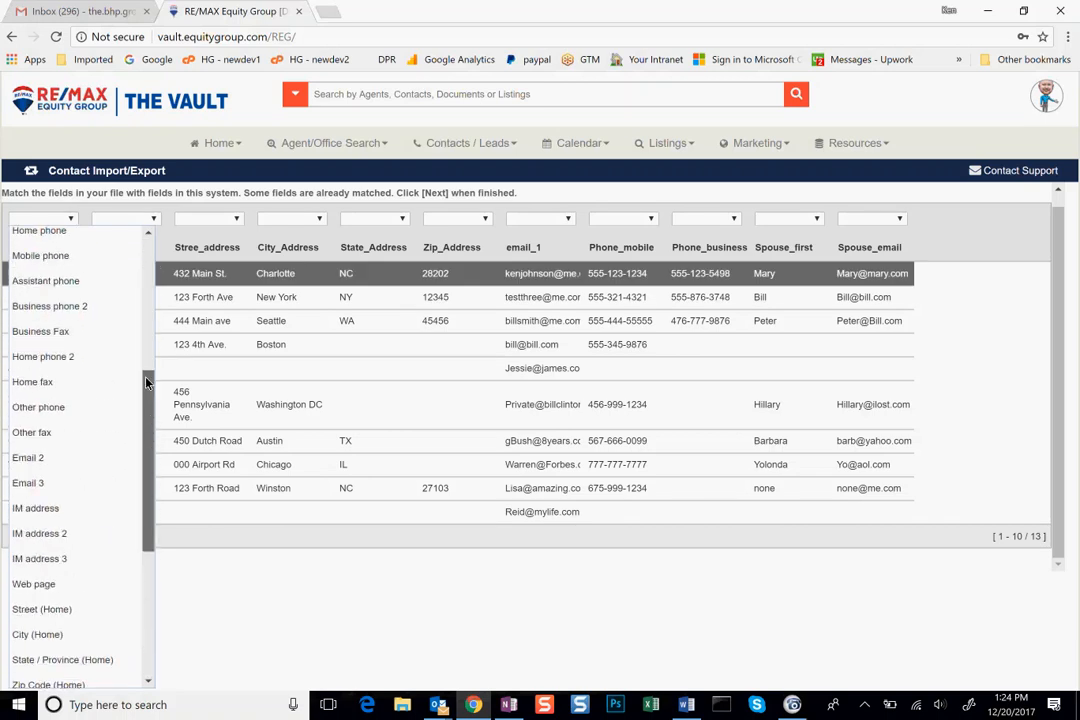
{"action": "left_click", "coordinate": [72, 220]}
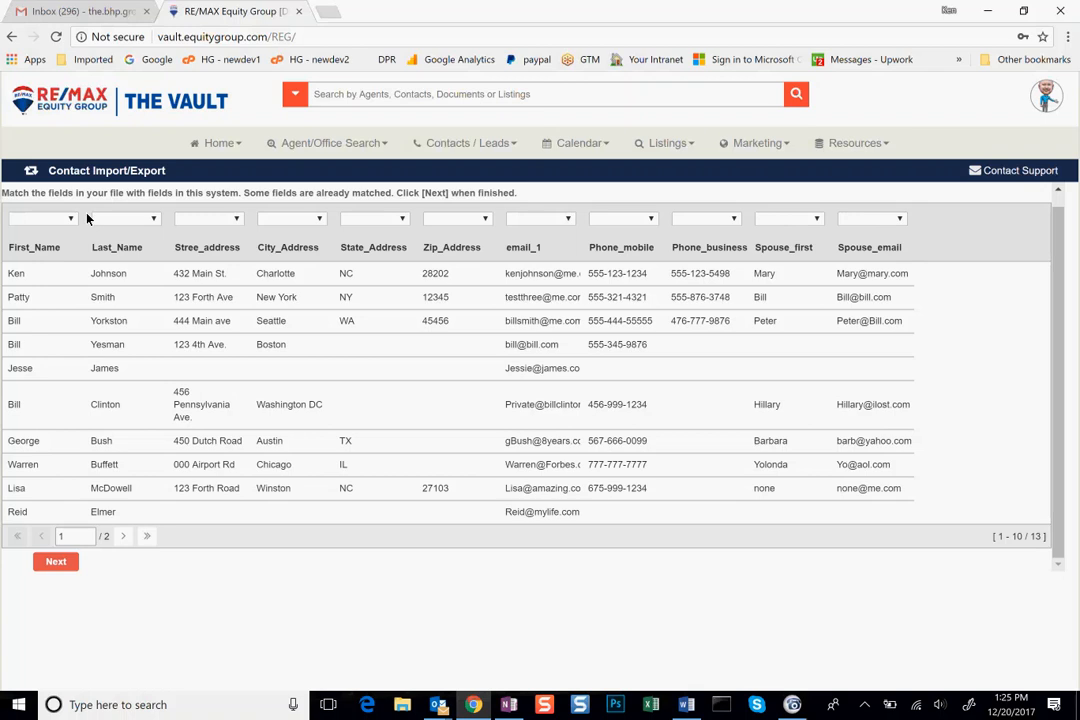
{"action": "left_click", "coordinate": [45, 218]}
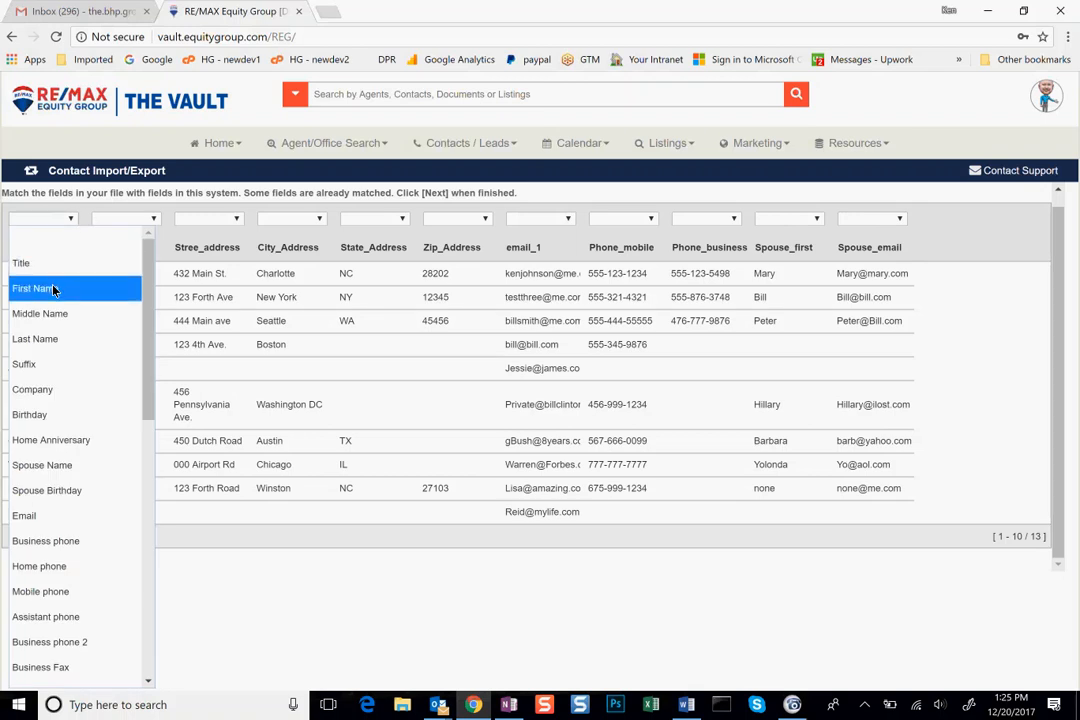
{"action": "left_click", "coordinate": [54, 289]}
{"action": "left_click", "coordinate": [153, 218]}
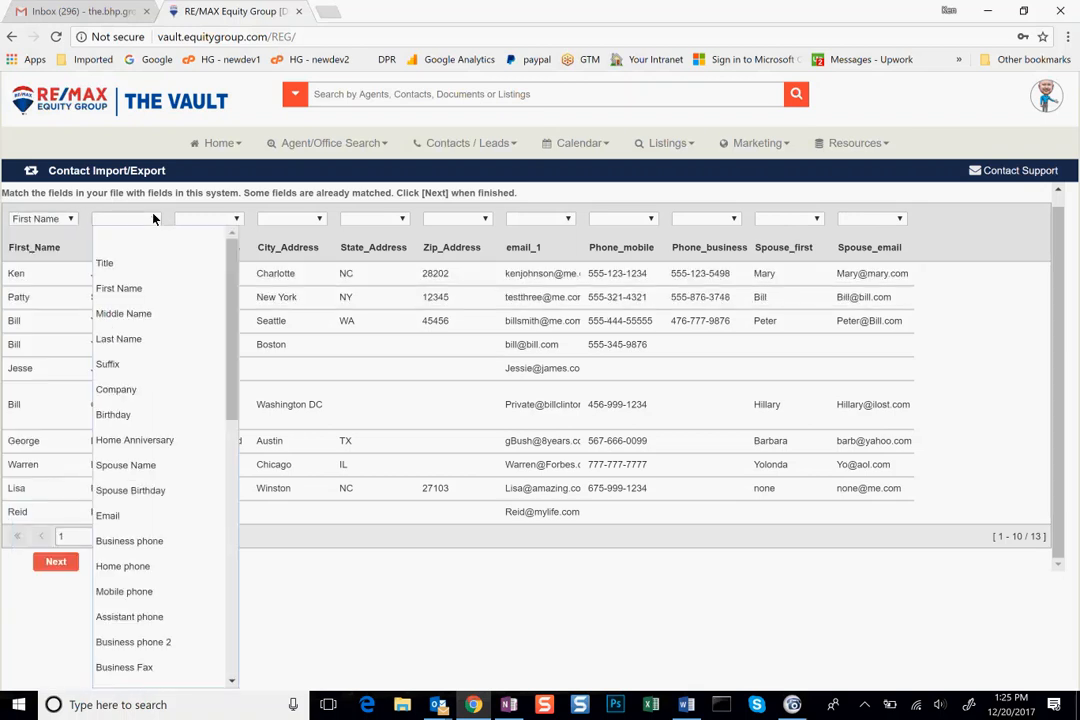
{"action": "left_click", "coordinate": [126, 339]}
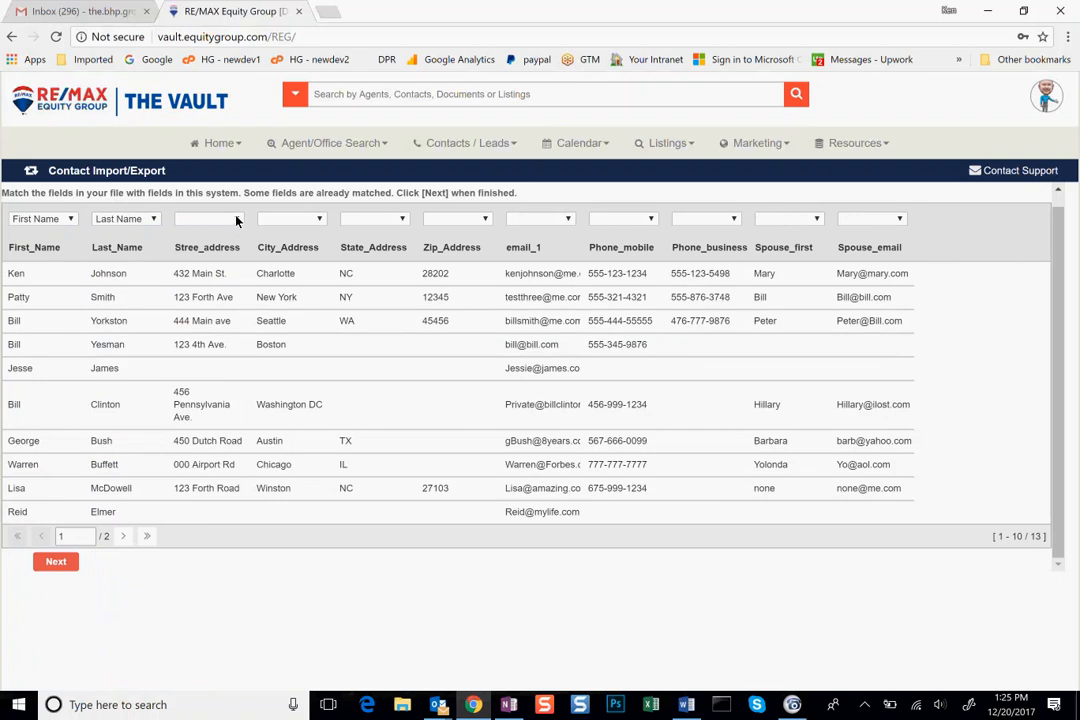
Match the Stree_address column to Street (Home) and the City_Address column to City (Home).
{"action": "left_click", "coordinate": [236, 218]}
{"action": "scroll", "coordinate": [314, 320], "scroll_direction": "down", "scroll_amount": 1}
{"action": "left_click_drag", "start_coordinate": [314, 320], "coordinate": [301, 499]}
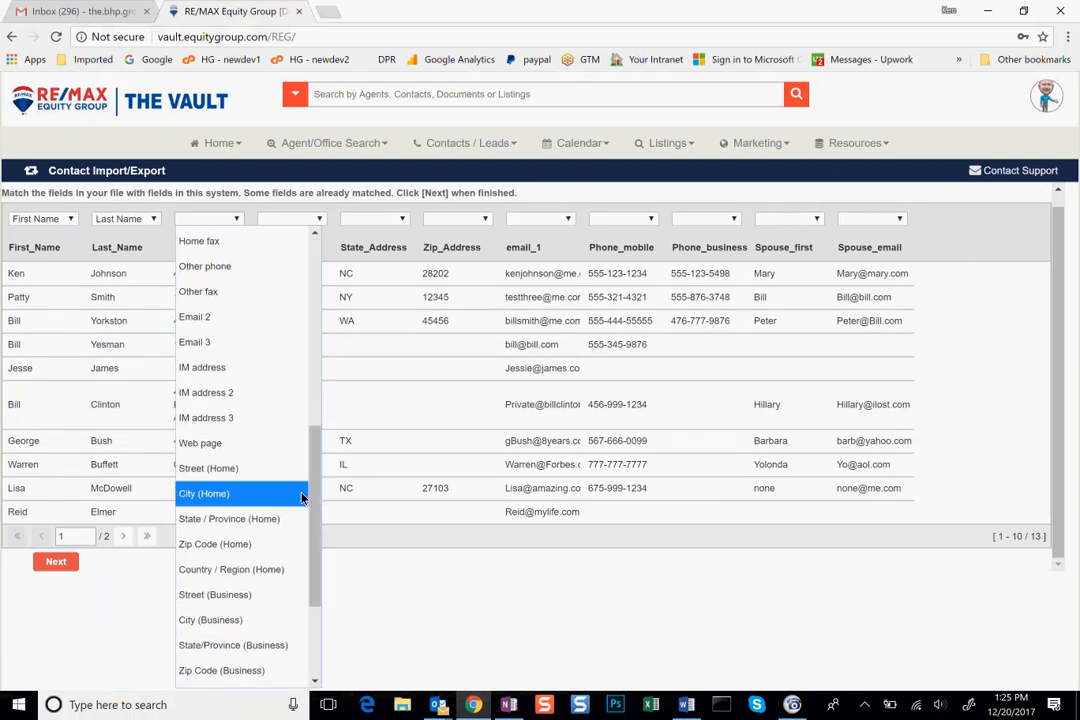
{"action": "left_click", "coordinate": [244, 472]}
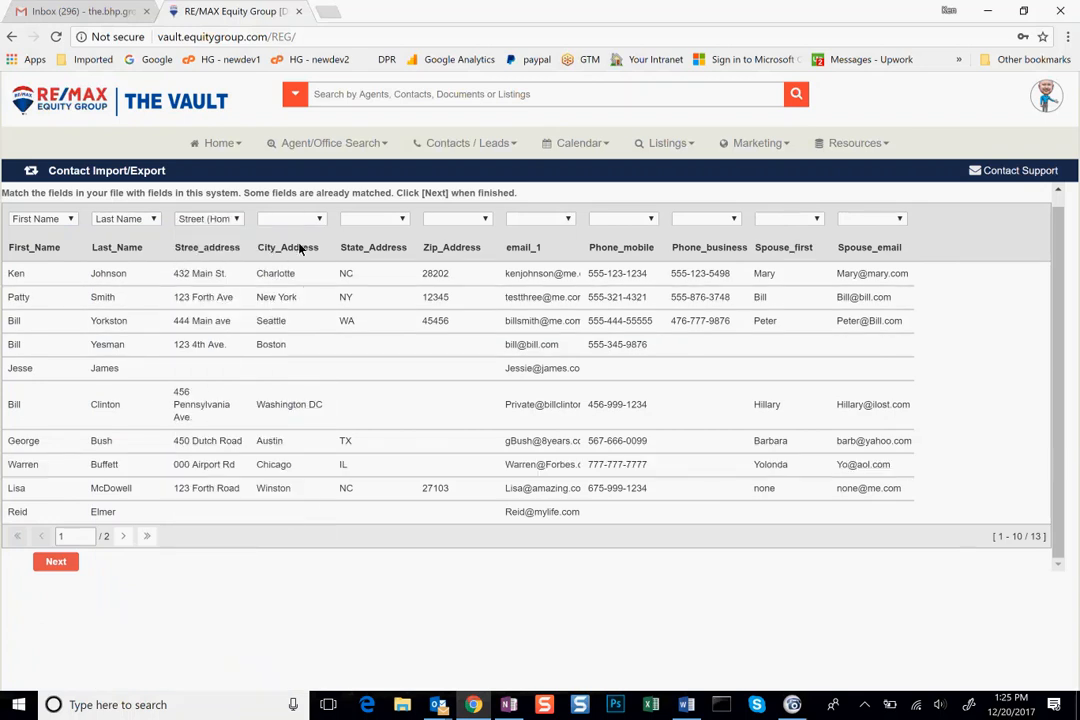
{"action": "left_click", "coordinate": [320, 219]}
{"action": "left_click_drag", "start_coordinate": [395, 262], "coordinate": [386, 506]}
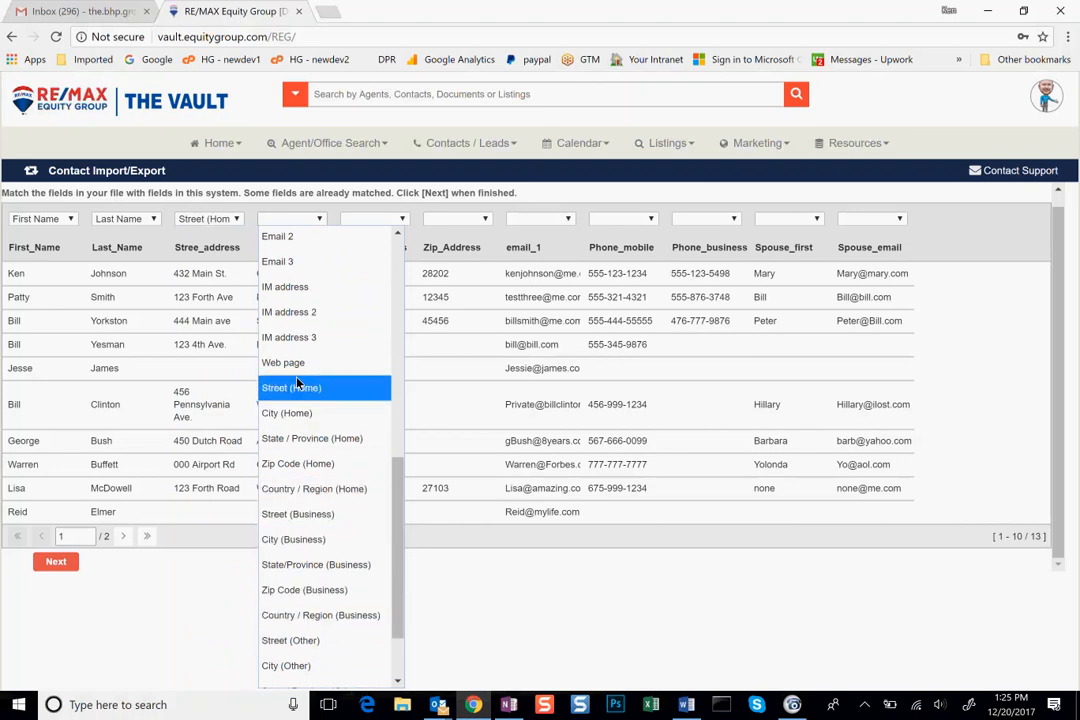
{"action": "left_click", "coordinate": [297, 414]}
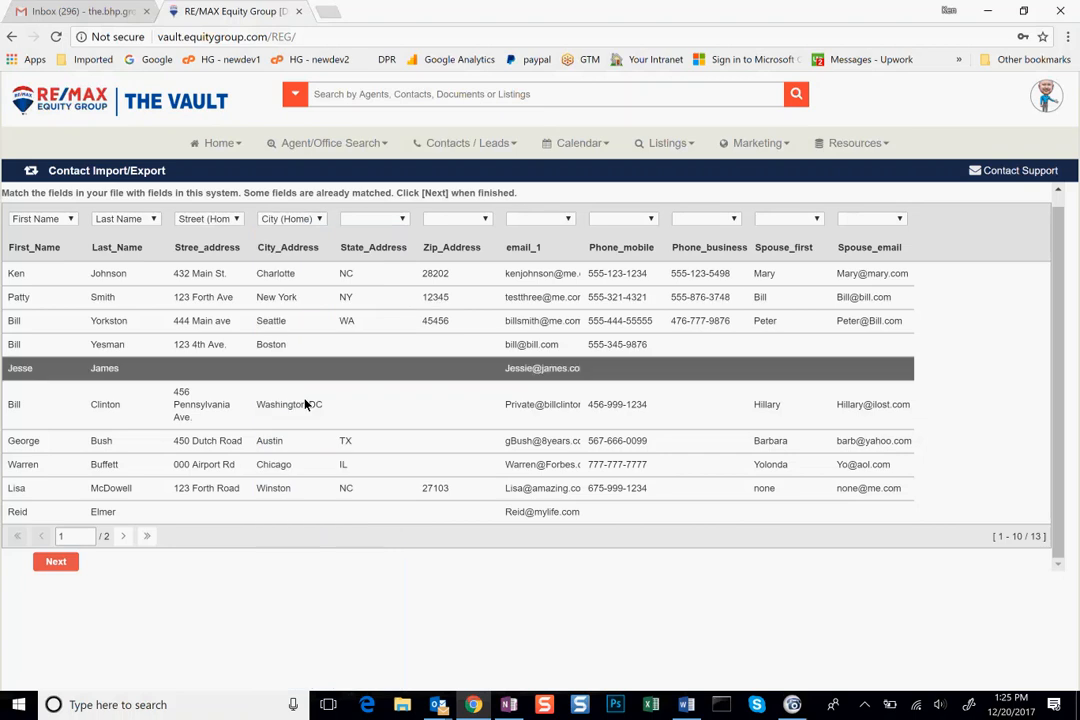
Match the State_Address column to State/Province (Business).
{"action": "left_click", "coordinate": [400, 222]}
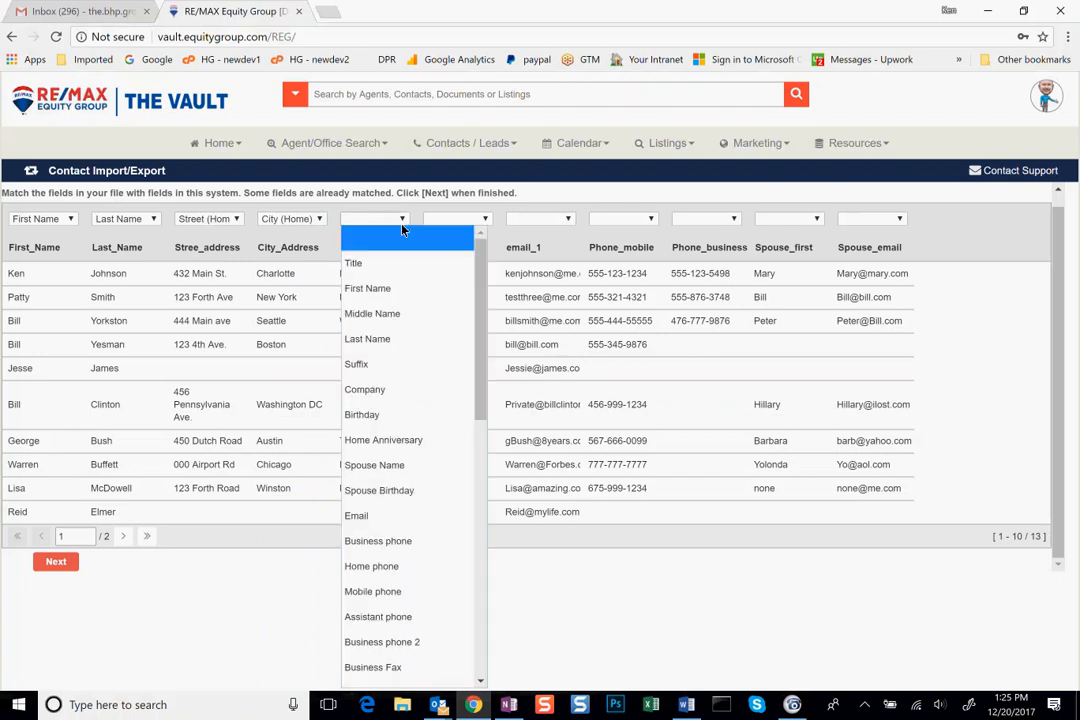
{"action": "scroll", "coordinate": [478, 385], "scroll_direction": "down", "scroll_amount": 2}
{"action": "scroll", "coordinate": [478, 385], "scroll_direction": "down", "scroll_amount": 4}
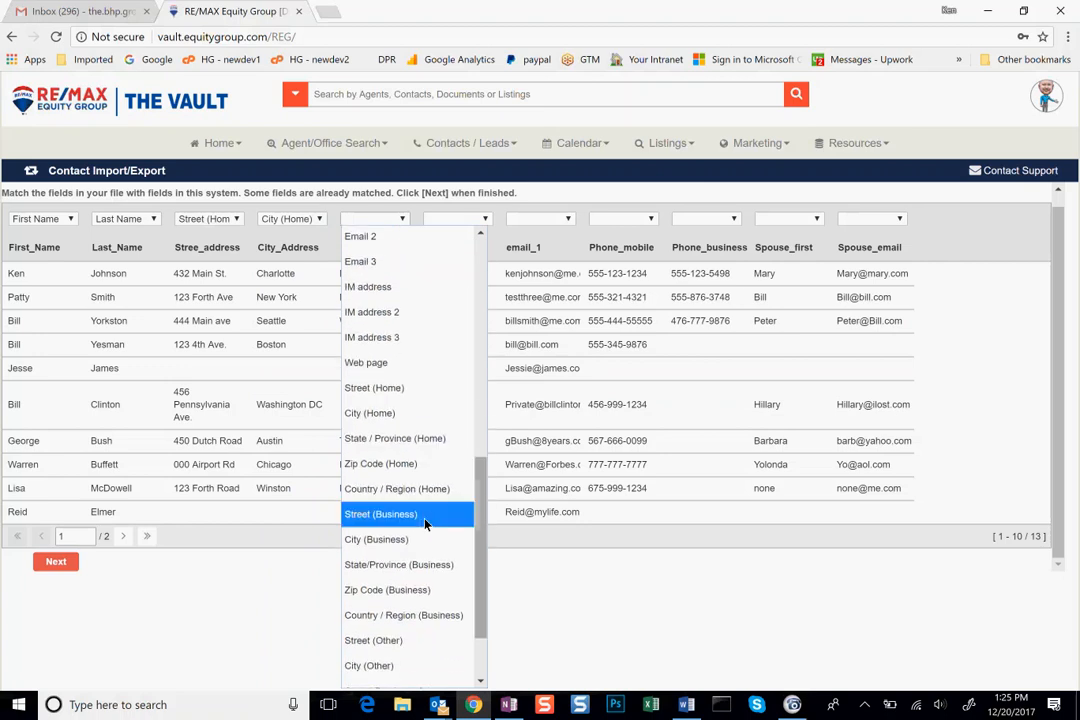
{"action": "left_click", "coordinate": [392, 564]}
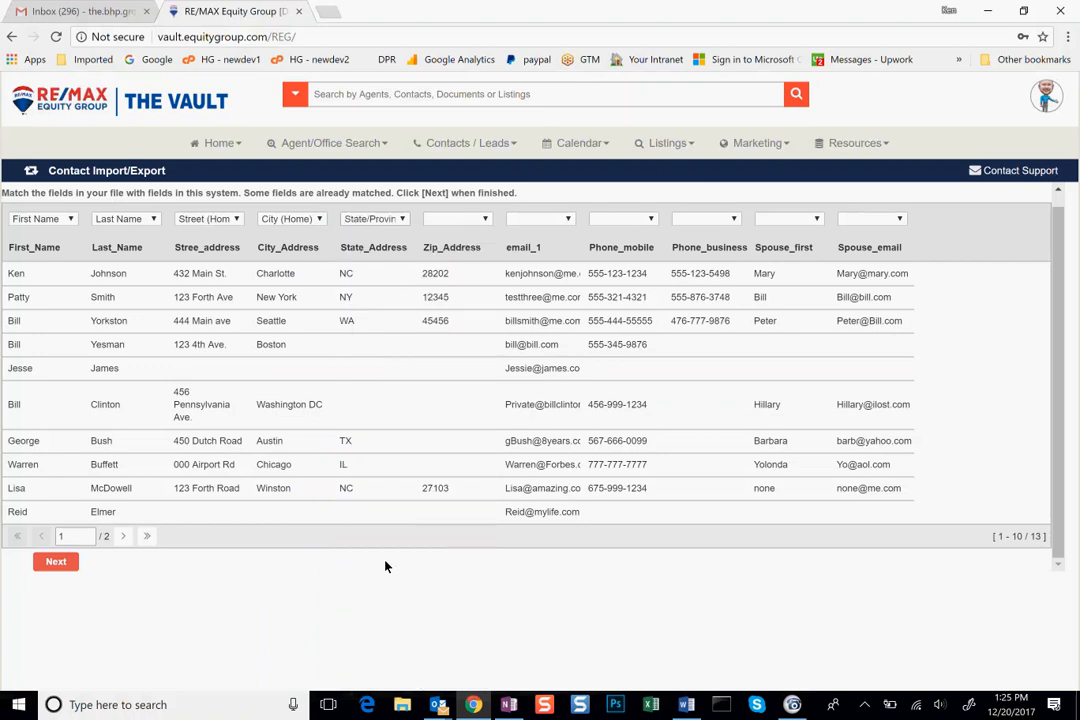
Match the State_Address column to State / Province (Home) and the Zip_Address column to Zip Code (Home).
{"action": "left_click", "coordinate": [395, 222]}
{"action": "scroll", "coordinate": [434, 337], "scroll_direction": "up", "scroll_amount": 1}
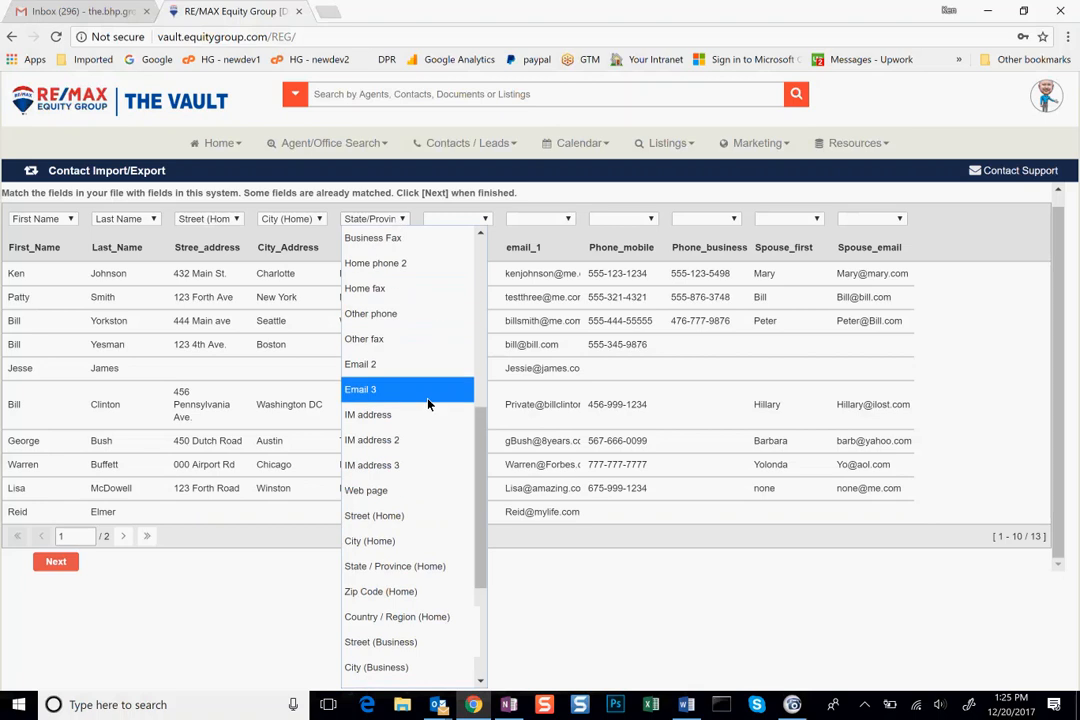
{"action": "left_click", "coordinate": [388, 567]}
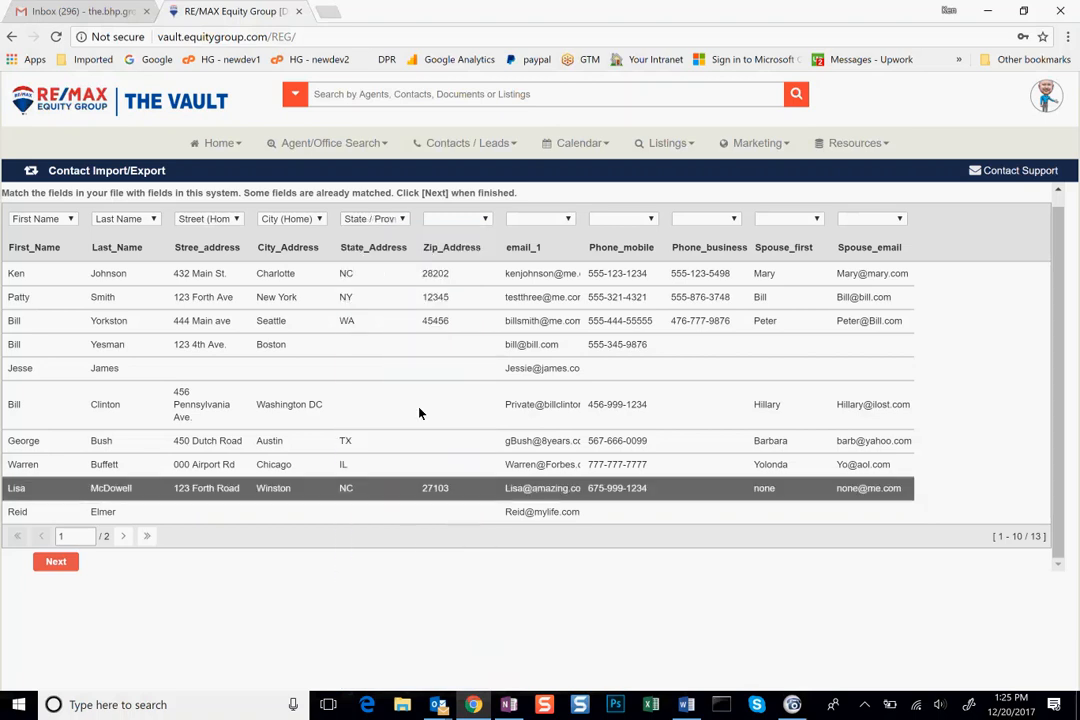
{"action": "left_click", "coordinate": [479, 222]}
{"action": "scroll", "coordinate": [478, 426], "scroll_direction": "down", "scroll_amount": 5}
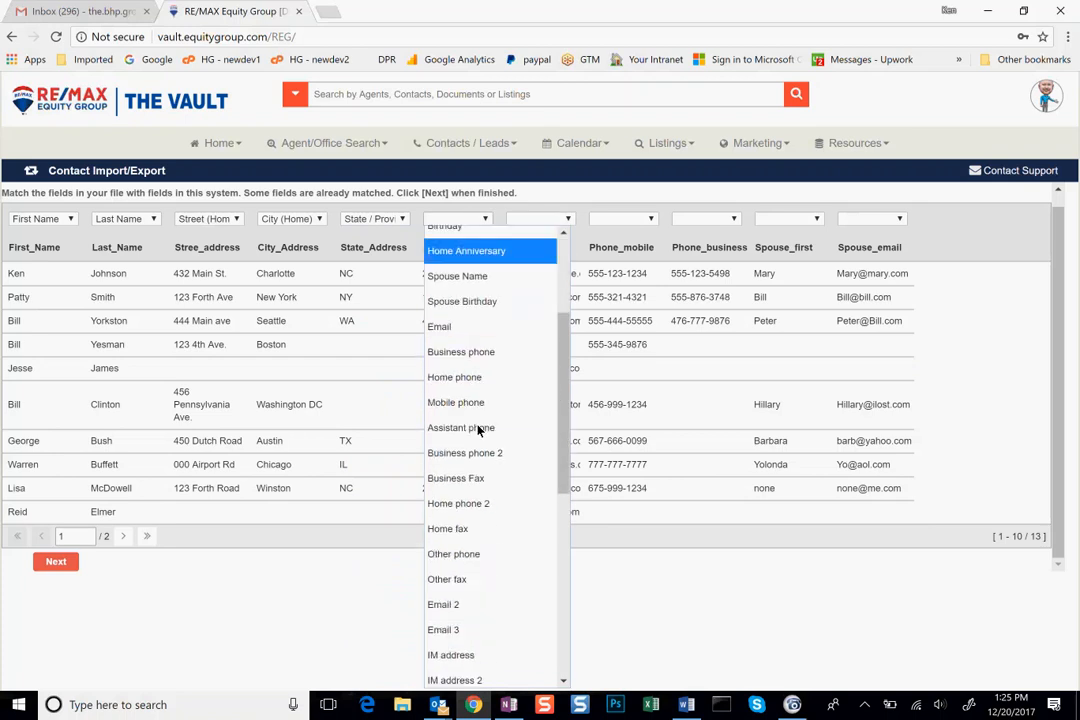
{"action": "scroll", "coordinate": [475, 440], "scroll_direction": "down", "scroll_amount": 1}
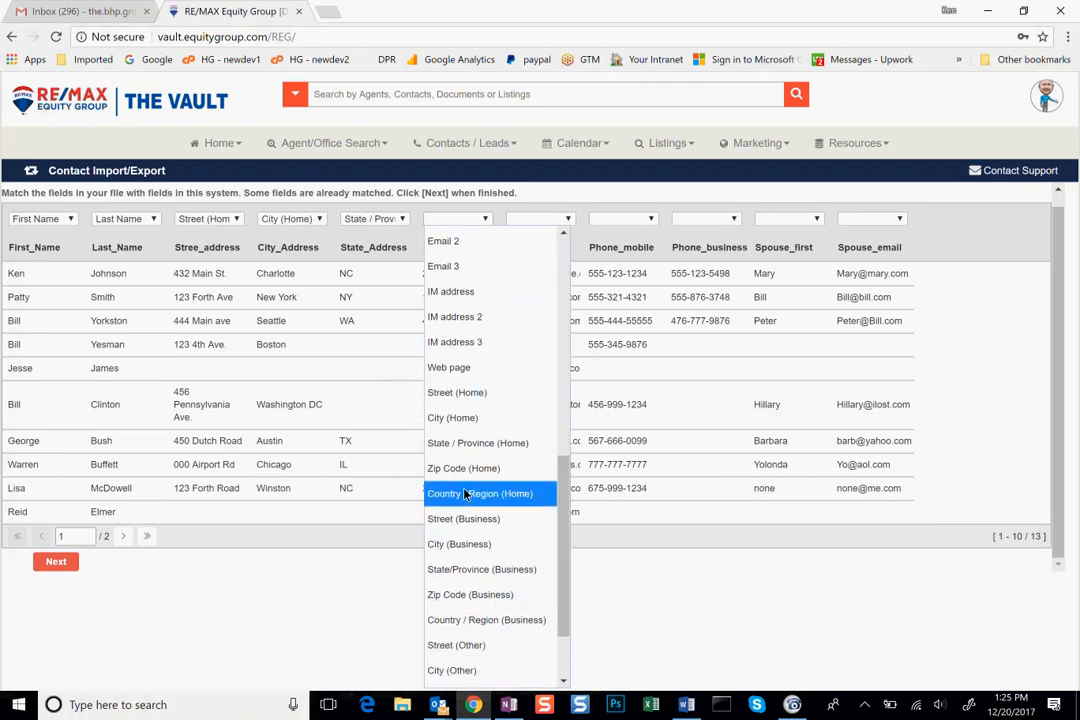
{"action": "left_click", "coordinate": [470, 476]}
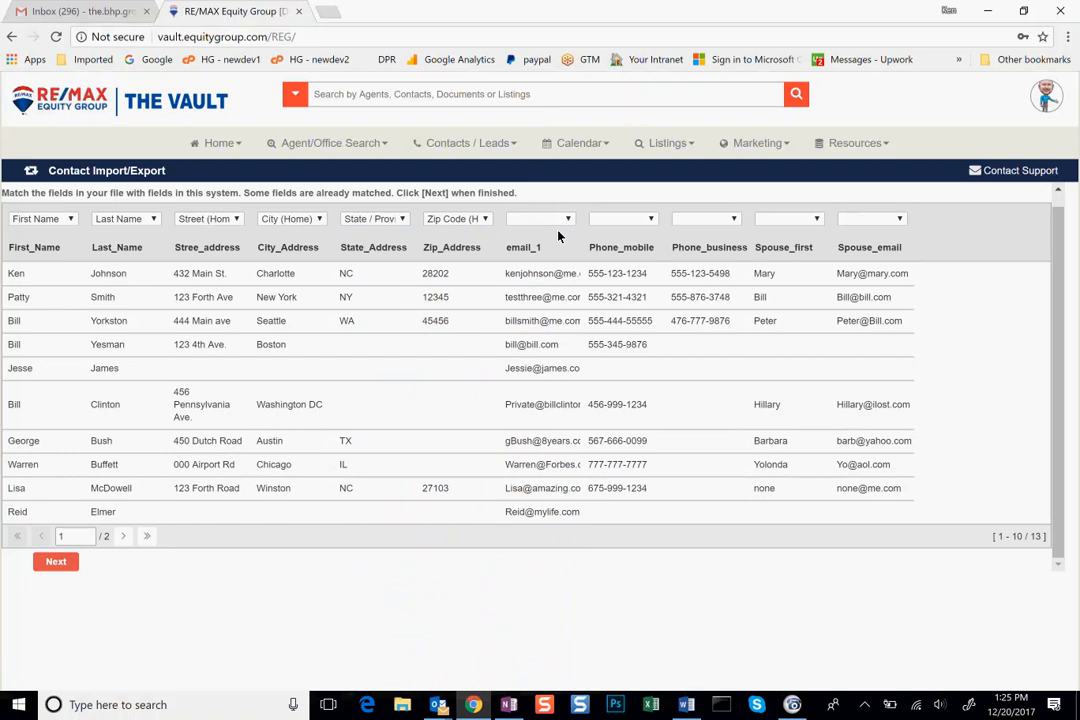
Match the email_1 column to Email and the Phone_mobile column to Mobile phone.
{"action": "left_click", "coordinate": [566, 222]}
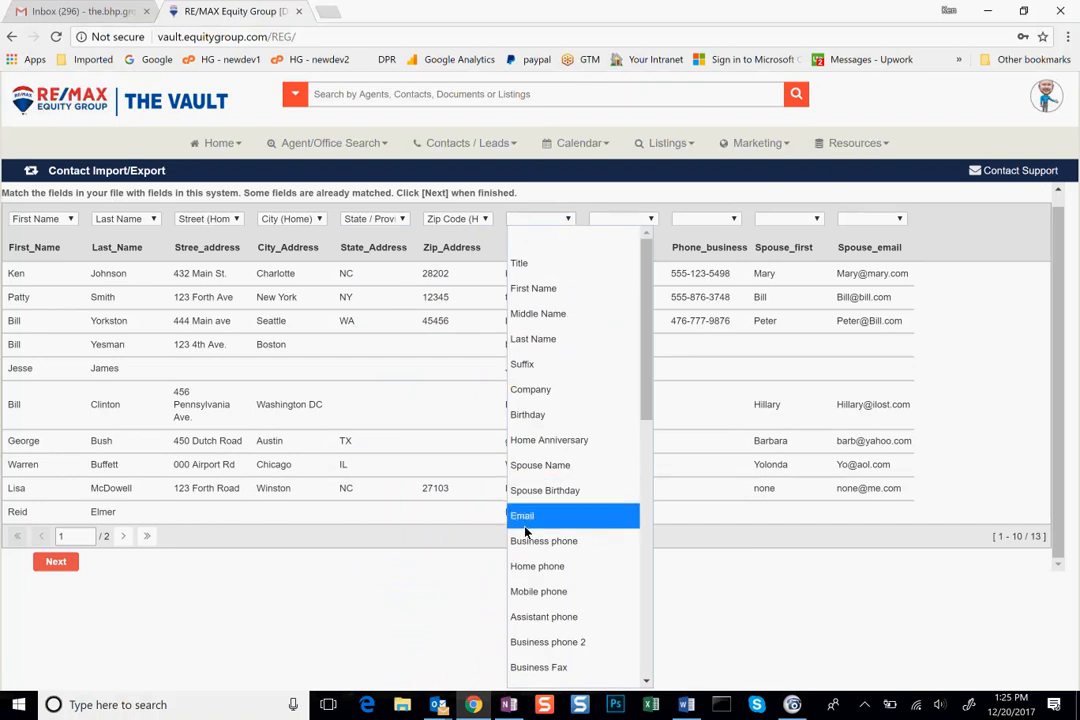
{"action": "left_click", "coordinate": [533, 515]}
{"action": "left_click", "coordinate": [650, 219]}
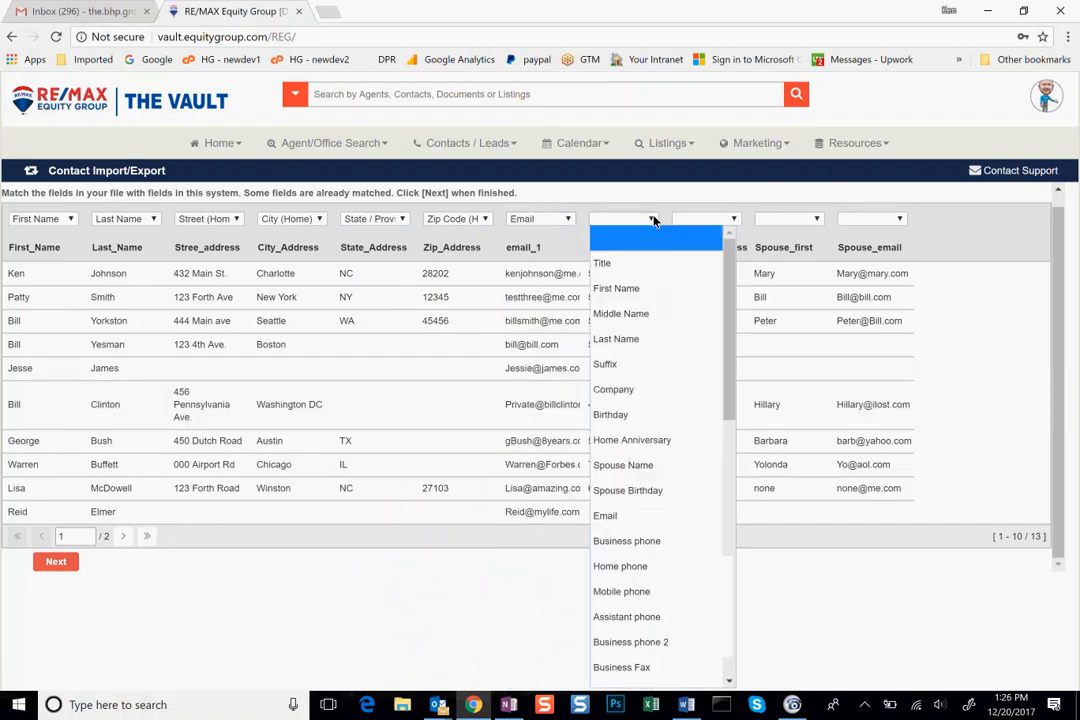
{"action": "left_click", "coordinate": [636, 591]}
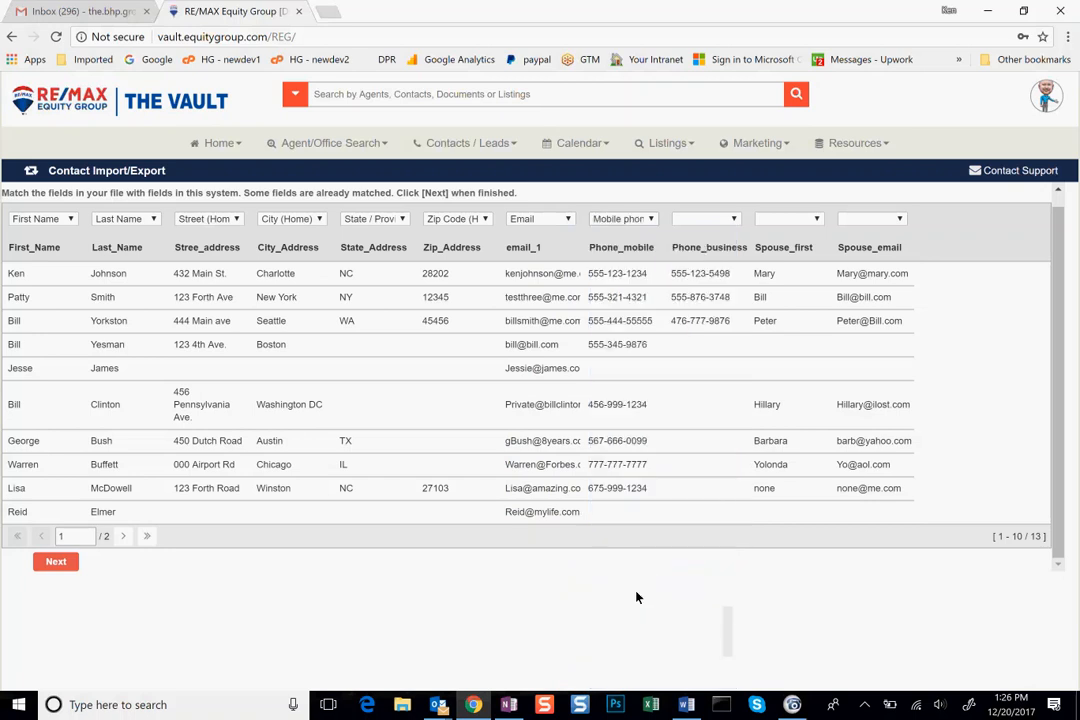
Match the Phone_business column to Business phone and the Spouse_first column to Spouse Name.
{"action": "left_click", "coordinate": [736, 220]}
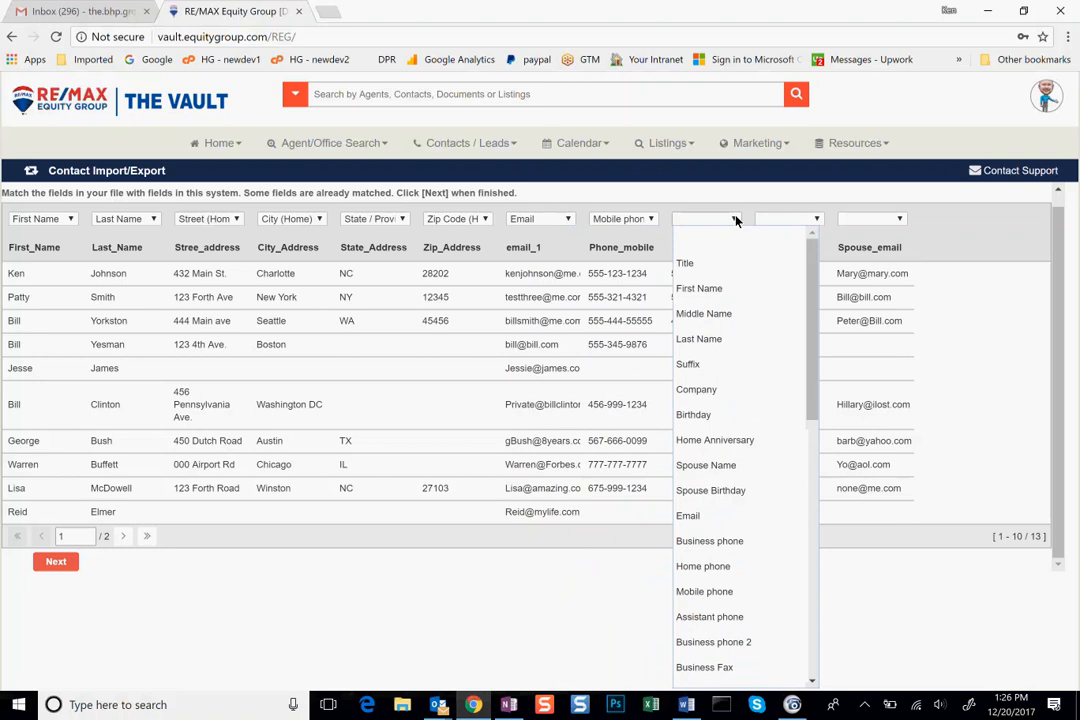
{"action": "left_click", "coordinate": [713, 540]}
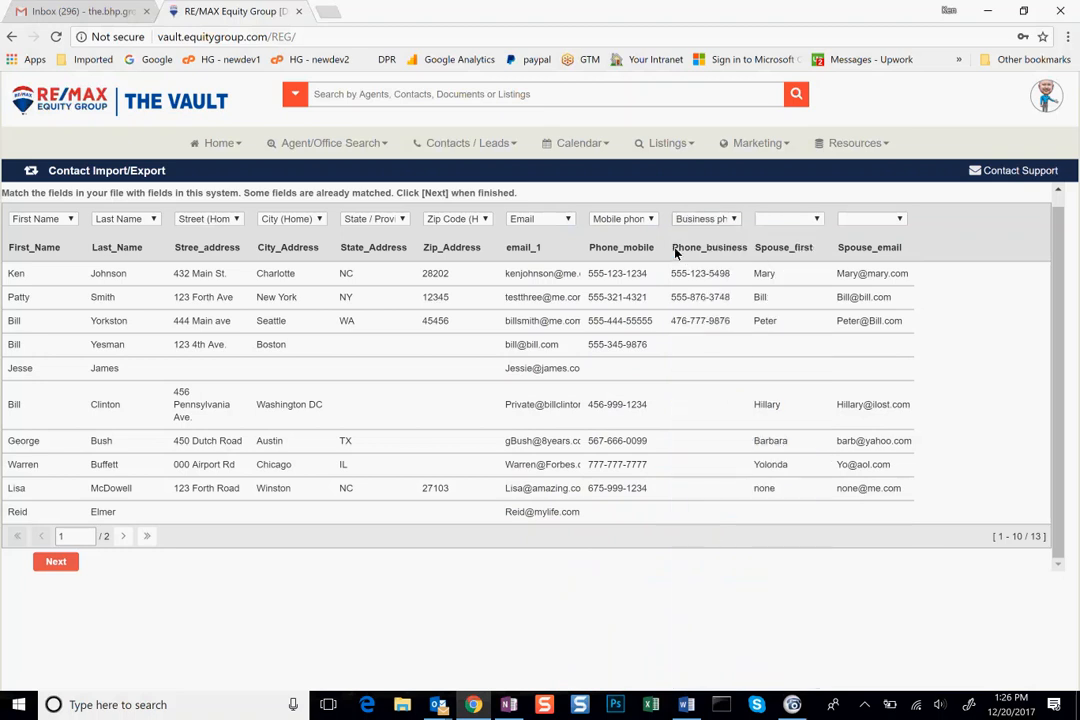
{"action": "left_click", "coordinate": [735, 251]}
{"action": "left_click", "coordinate": [816, 219]}
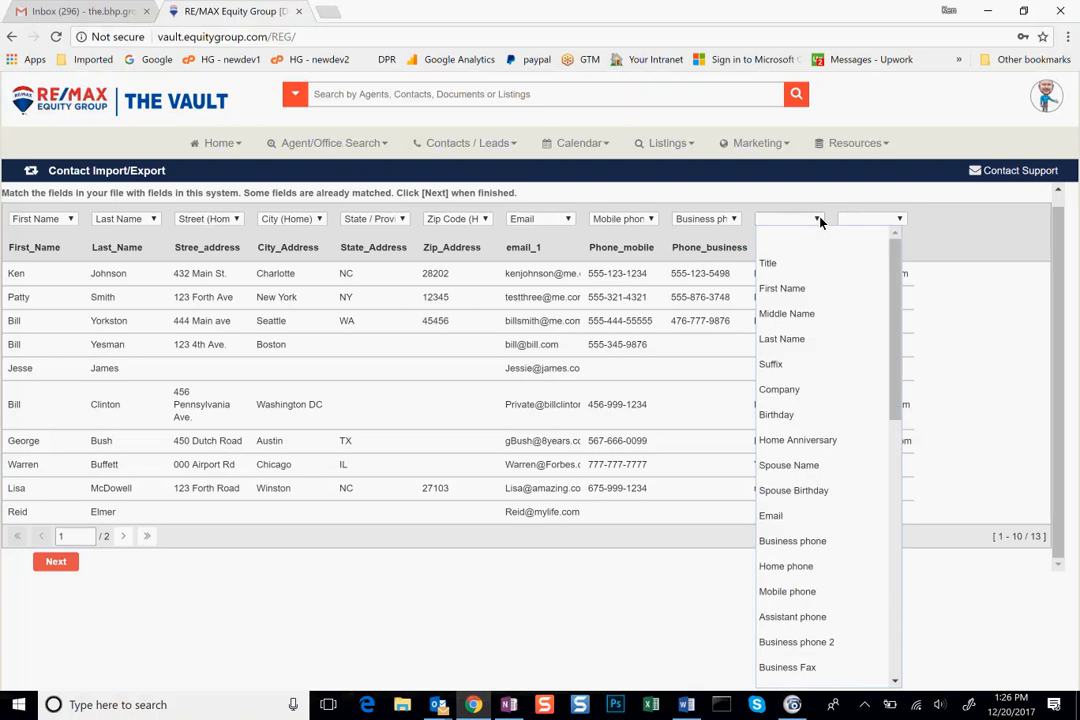
{"action": "left_click", "coordinate": [790, 465]}
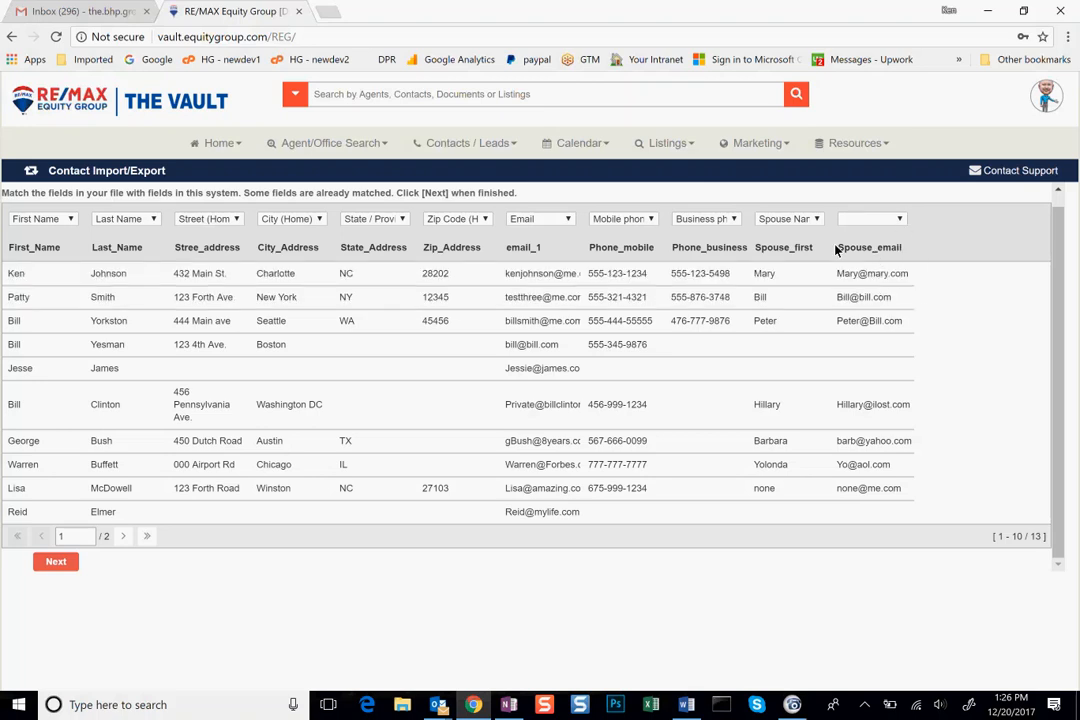
Match the Spouse_email column to Email 2.
{"action": "left_click", "coordinate": [888, 252]}
{"action": "left_click", "coordinate": [872, 218]}
{"action": "scroll", "coordinate": [905, 420], "scroll_direction": "down", "scroll_amount": 2}
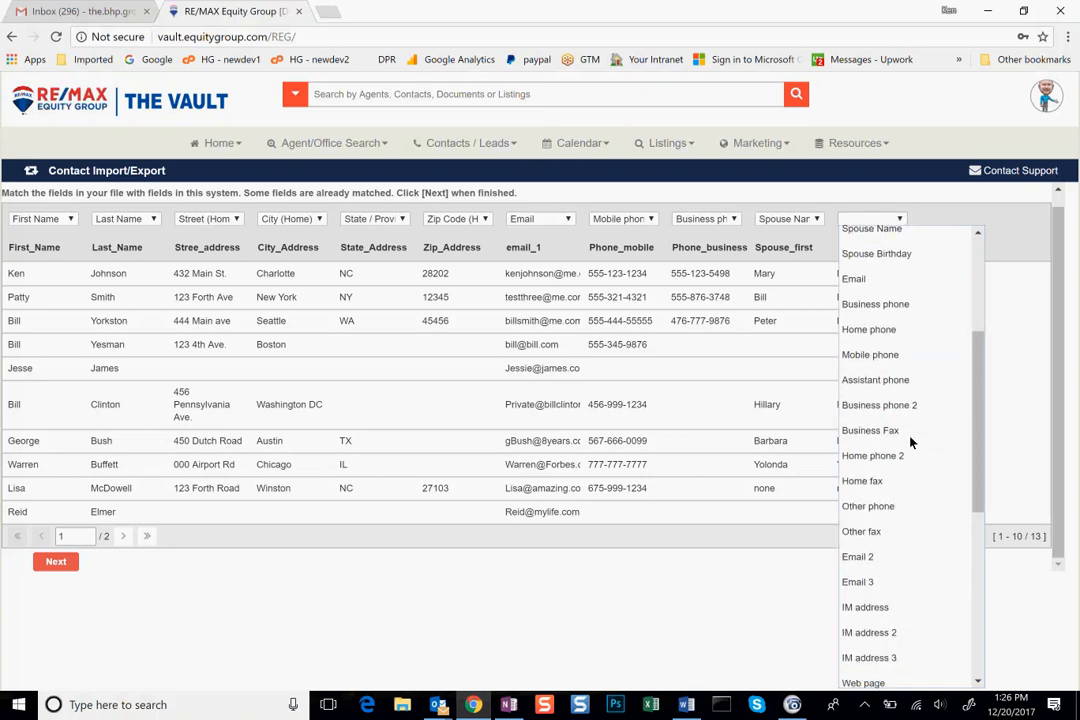
{"action": "left_click", "coordinate": [872, 560]}
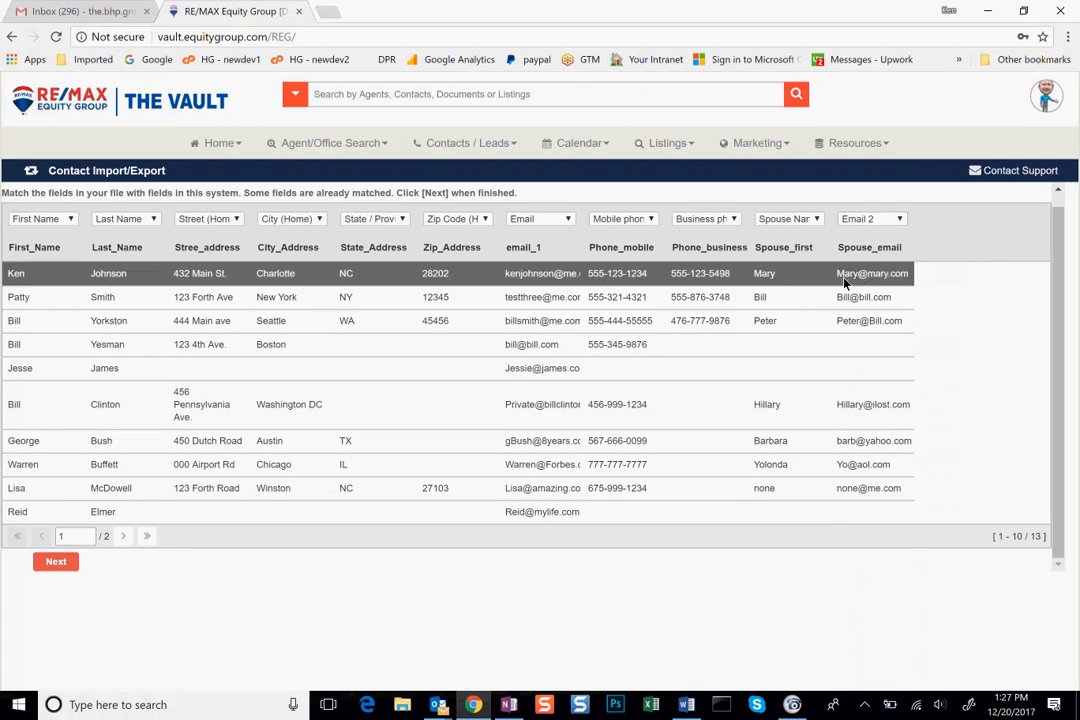
{"action": "left_click_drag", "start_coordinate": [836, 281], "coordinate": [893, 283]}
{"action": "left_click", "coordinate": [881, 277]}
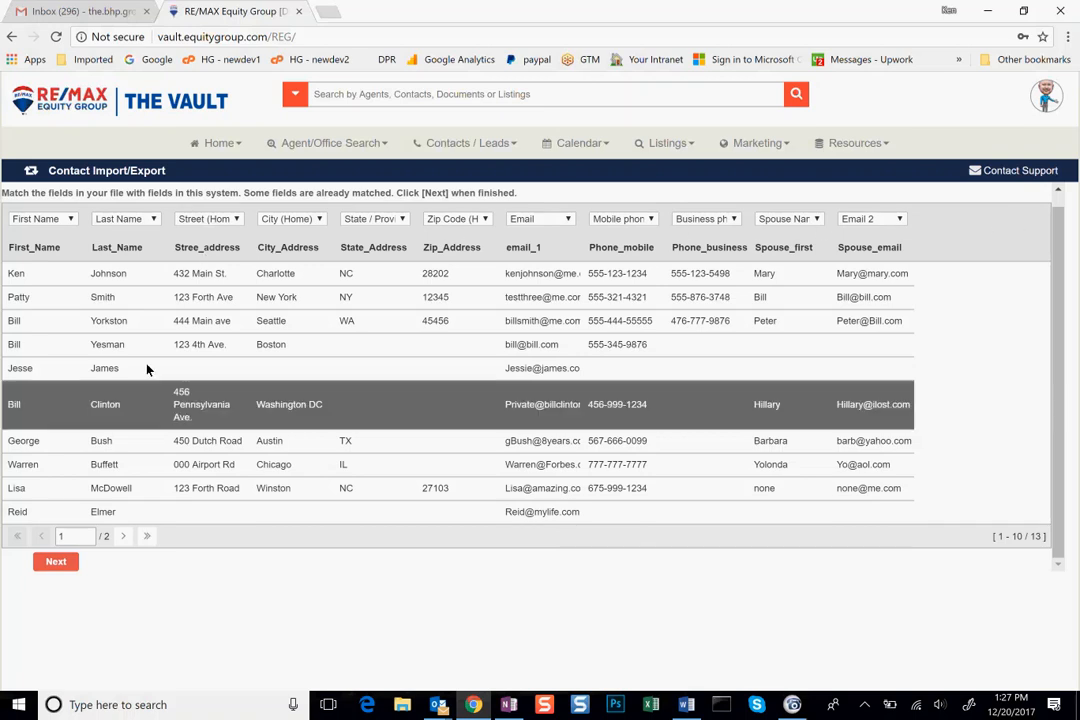
Accept the field matching and set the duplicate handling to allow duplicates to be created.
{"action": "left_click", "coordinate": [55, 562]}
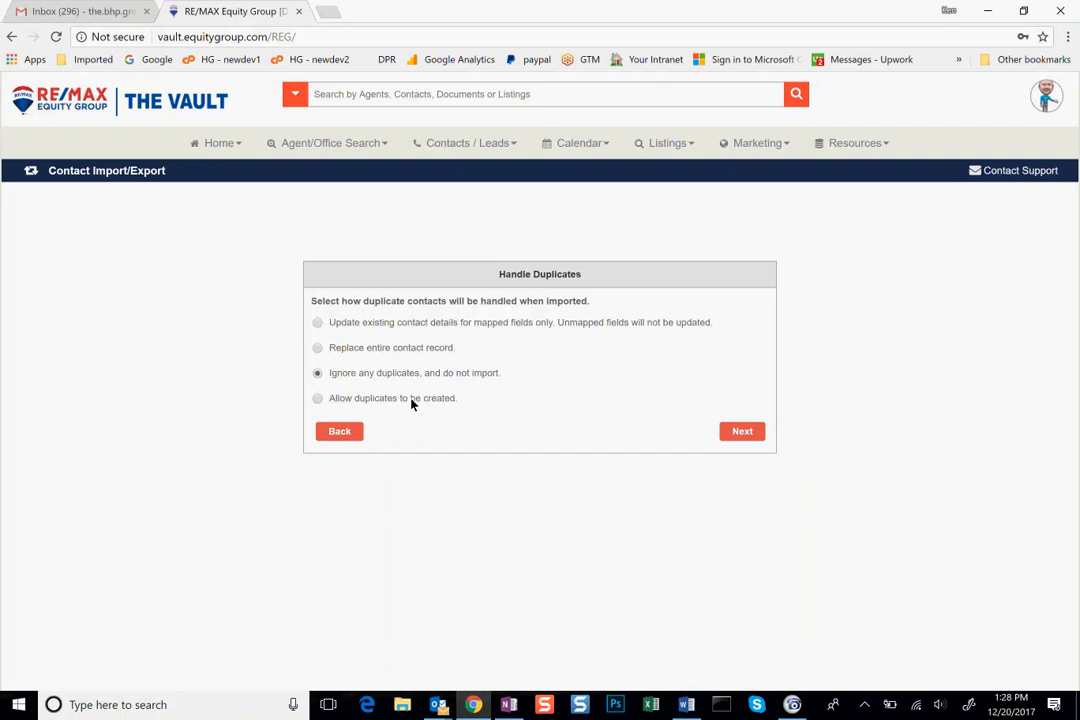
{"action": "left_click", "coordinate": [336, 400]}
{"action": "left_click", "coordinate": [748, 433]}
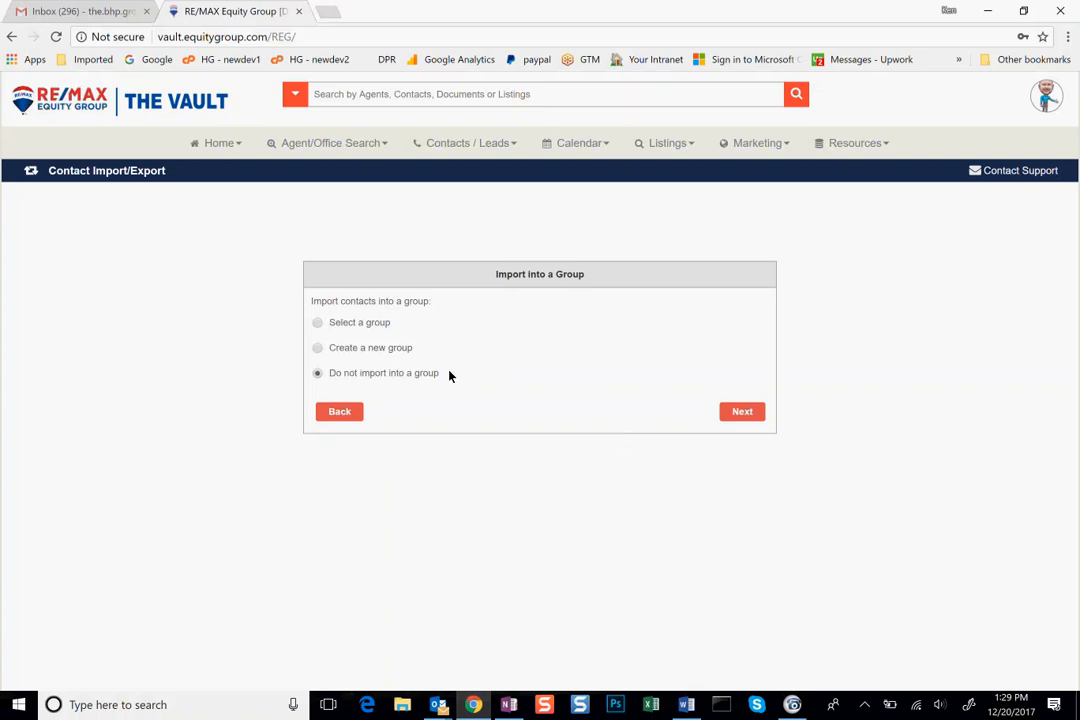
Import the contacts into a new group named "12-20 import session" and finish the import.
{"action": "left_click", "coordinate": [317, 348]}
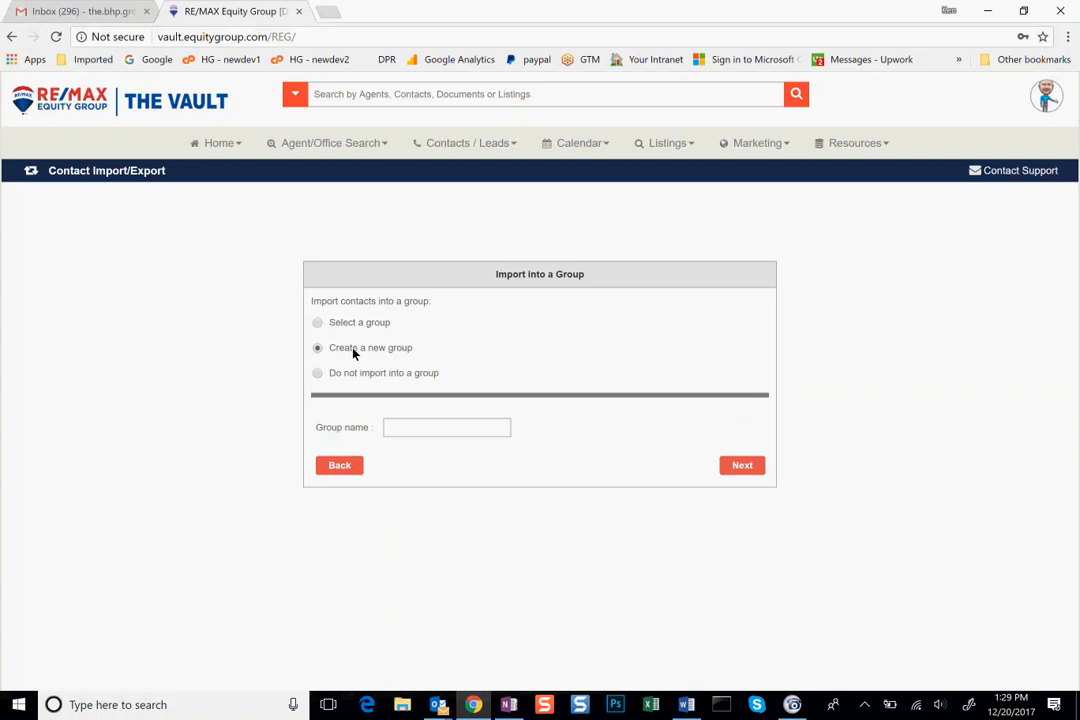
{"action": "left_click", "coordinate": [417, 434]}
{"action": "type", "text": "12-20 import session"}
{"action": "left_click", "coordinate": [744, 468]}
{"action": "left_click", "coordinate": [737, 372]}
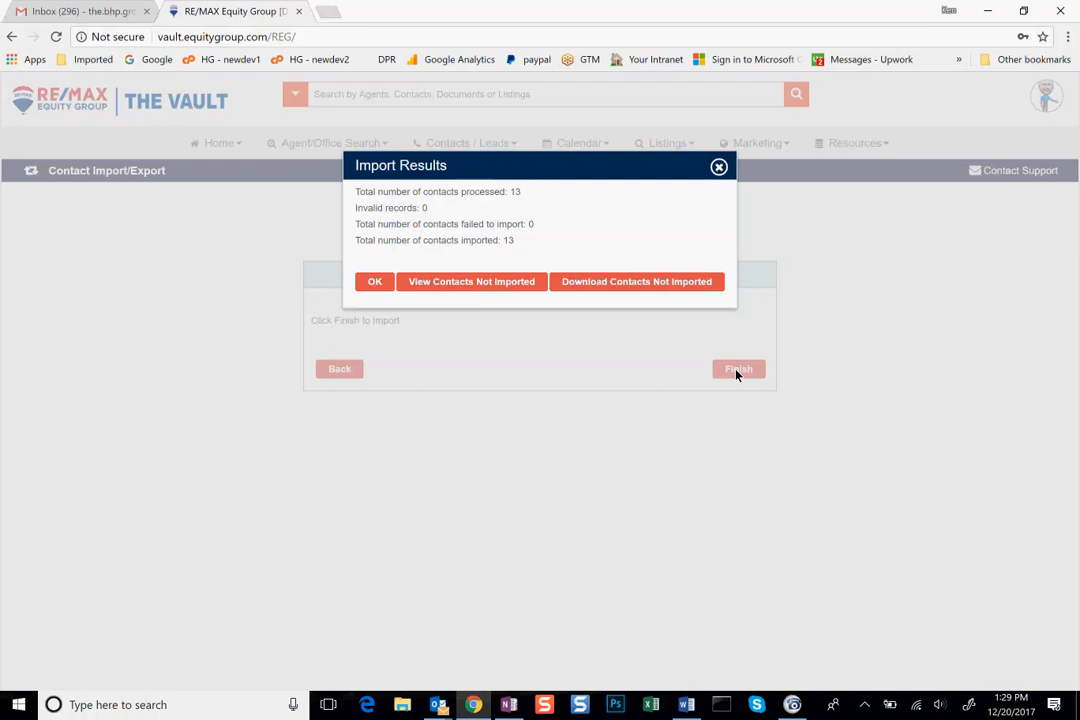
Review and dismiss the import results, and check the group assigned to the imported contacts in the contact list.
{"action": "left_click_drag", "start_coordinate": [512, 246], "coordinate": [352, 193]}
{"action": "left_click", "coordinate": [425, 253]}
{"action": "left_click", "coordinate": [374, 282]}
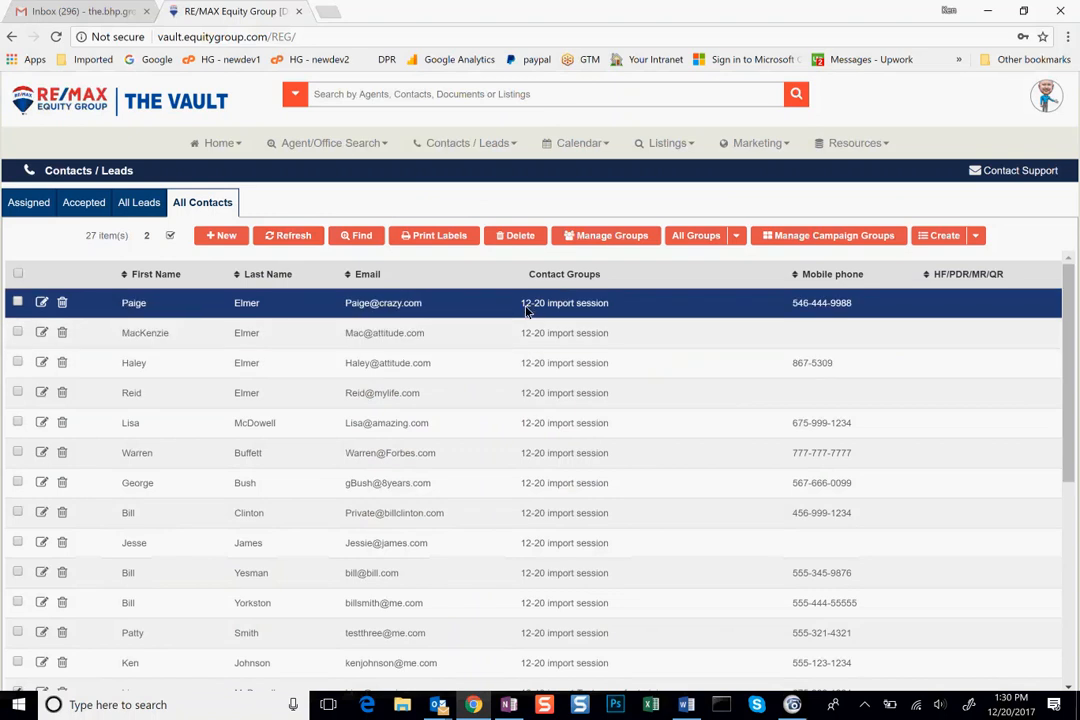
{"action": "left_click_drag", "start_coordinate": [518, 305], "coordinate": [612, 312]}
{"action": "left_click", "coordinate": [566, 315]}
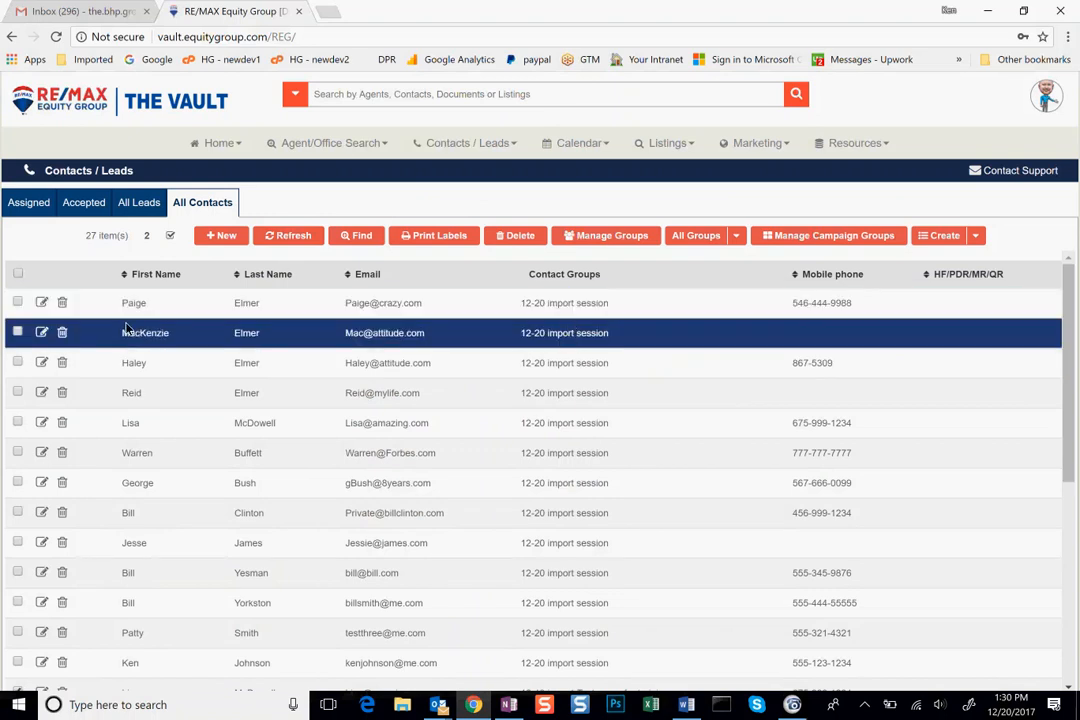